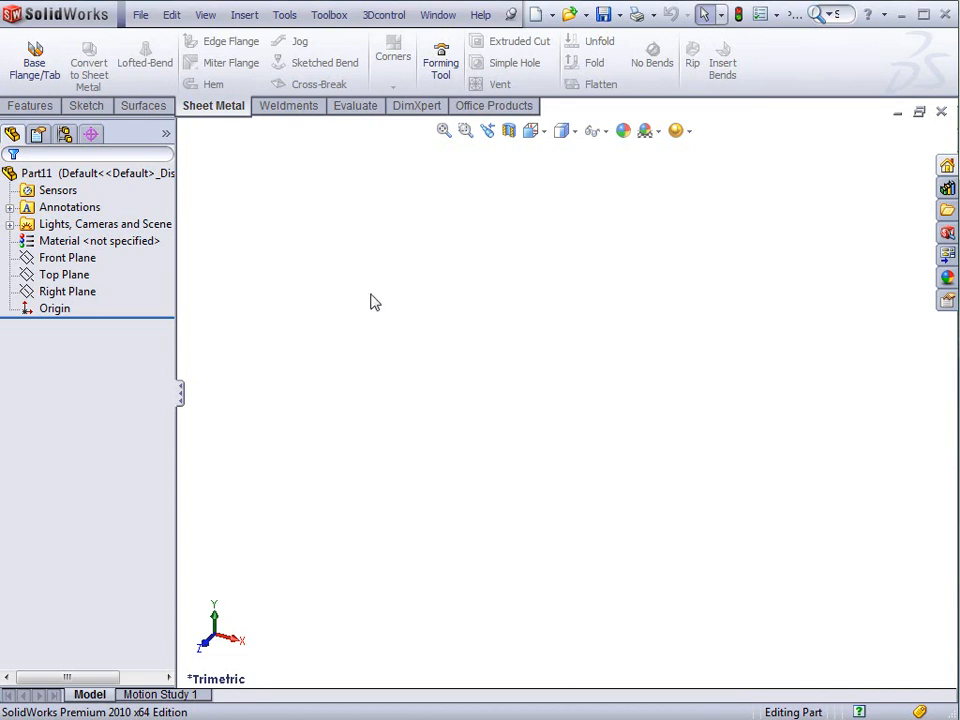
# Sketch a corner rectangle about 8.85 in wide and 2.78 in high on the Top Plane, with its lower edge level with the origin
pyautogui.click(71, 274)
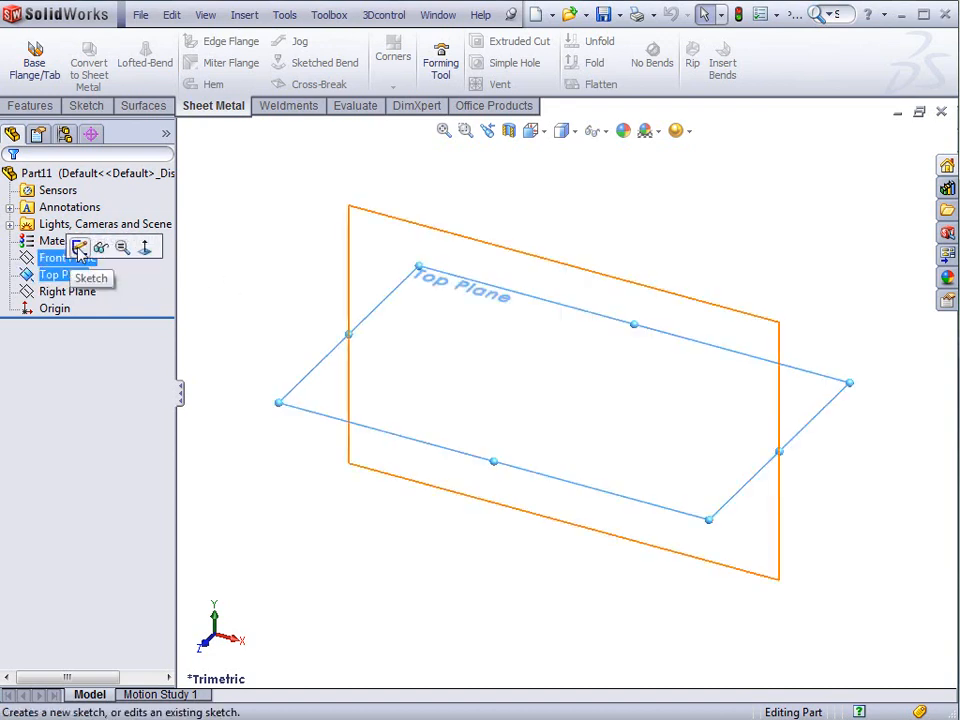
pyautogui.click(79, 248)
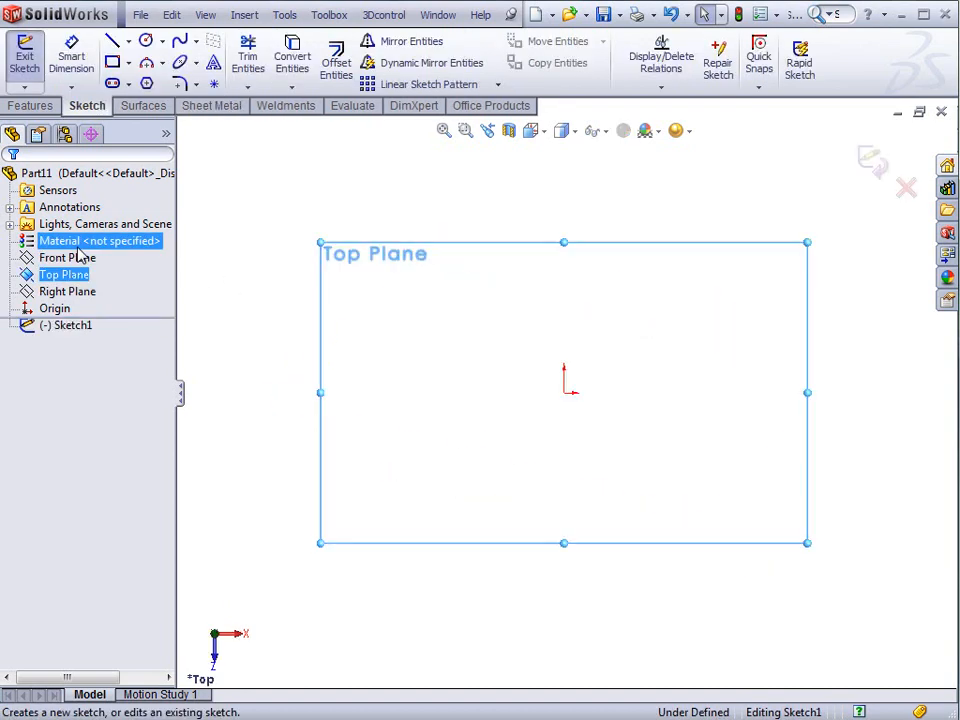
pyautogui.click(112, 62)
pyautogui.click(245, 200)
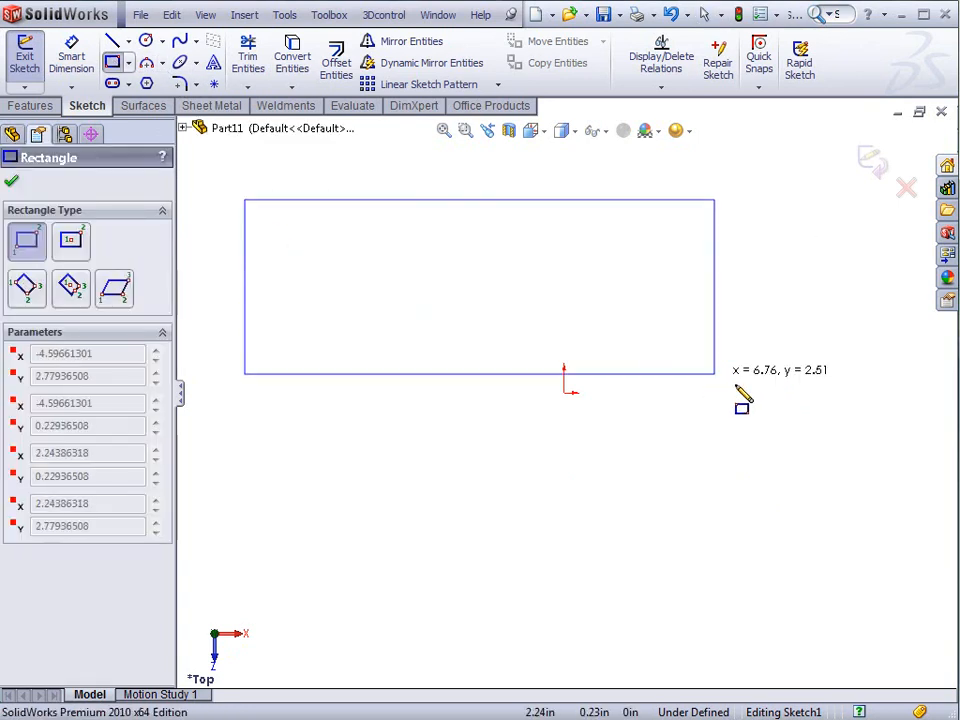
pyautogui.click(860, 392)
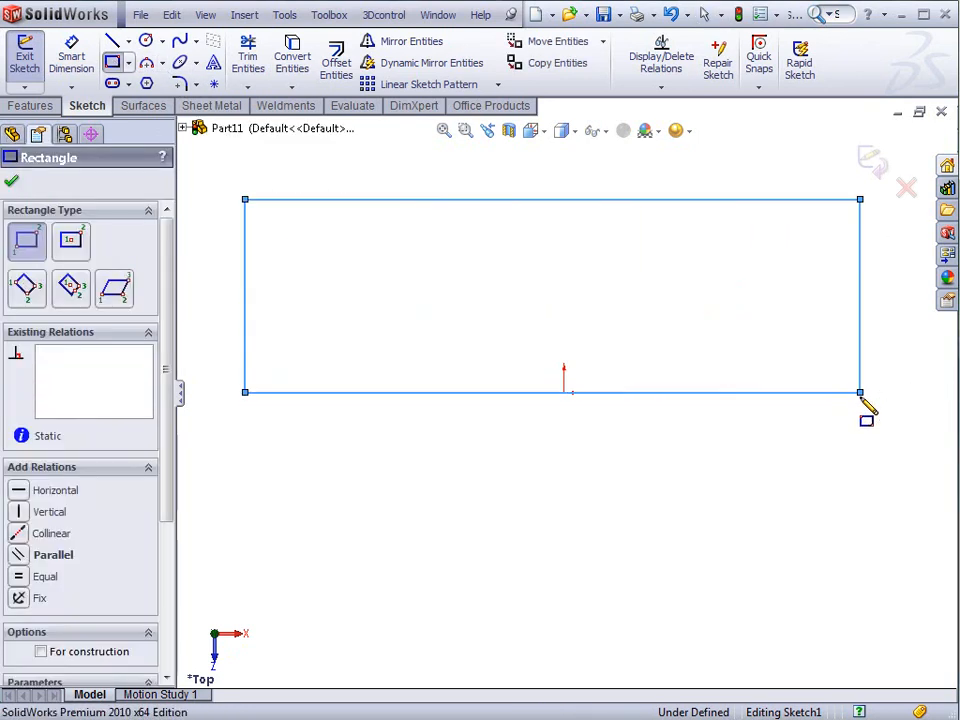
pyautogui.press('Escape')
# Add a Midpoint relation between the rectangle's lower line and the origin
pyautogui.click(605, 392)
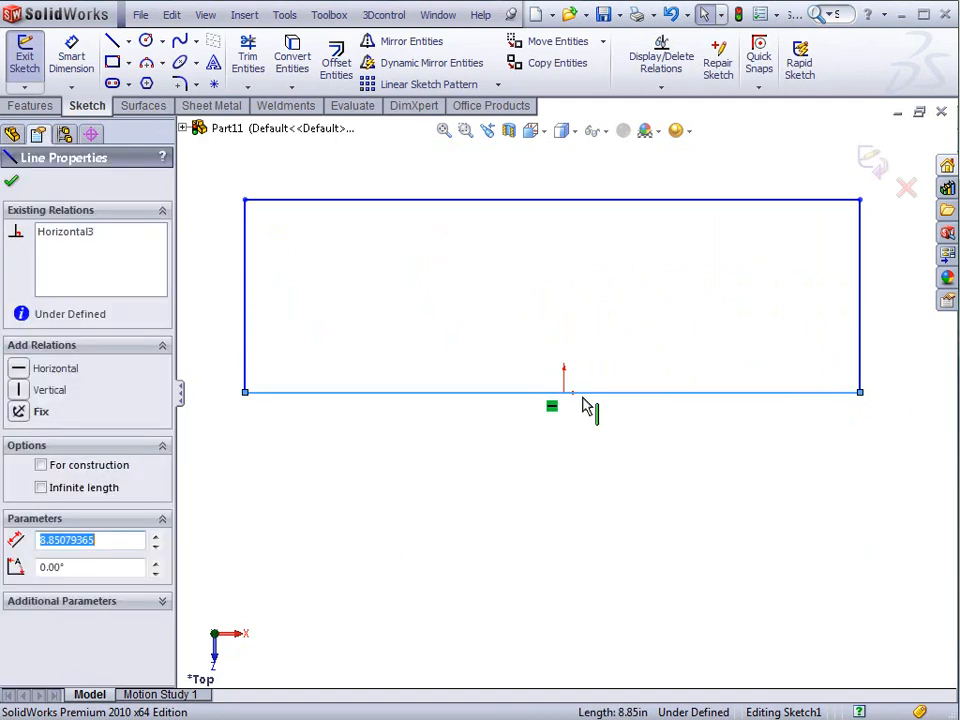
pyautogui.keyDown('ctrl'); pyautogui.click(565, 394); pyautogui.keyUp('ctrl')
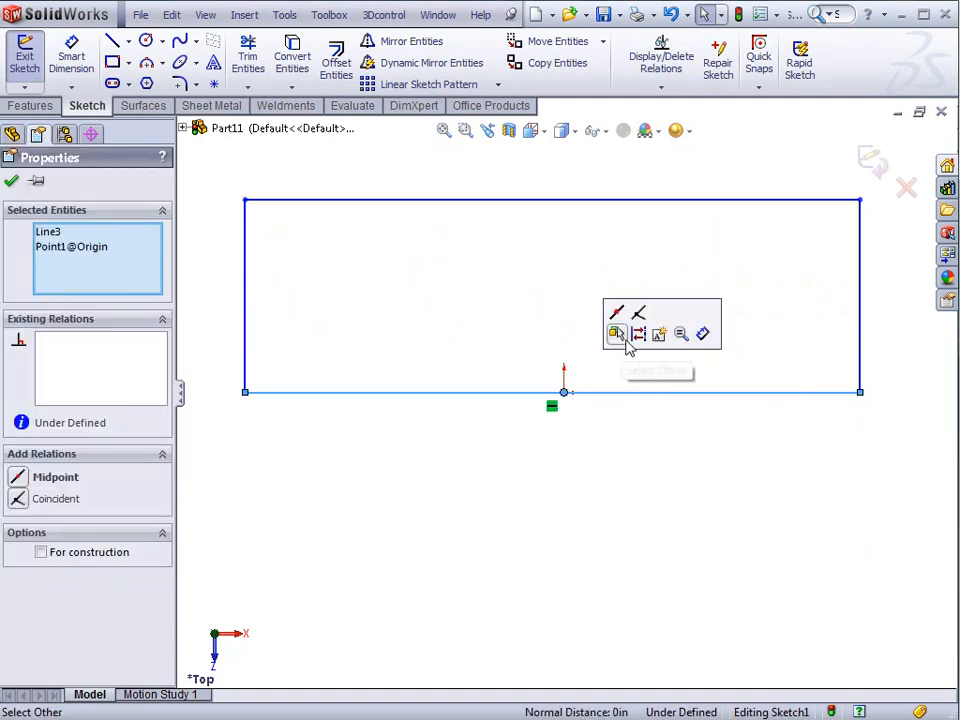
pyautogui.click(617, 320)
# Dimension the rectangle's vertical side to 6 in and its lower horizontal side to 10 in
pyautogui.press('d')
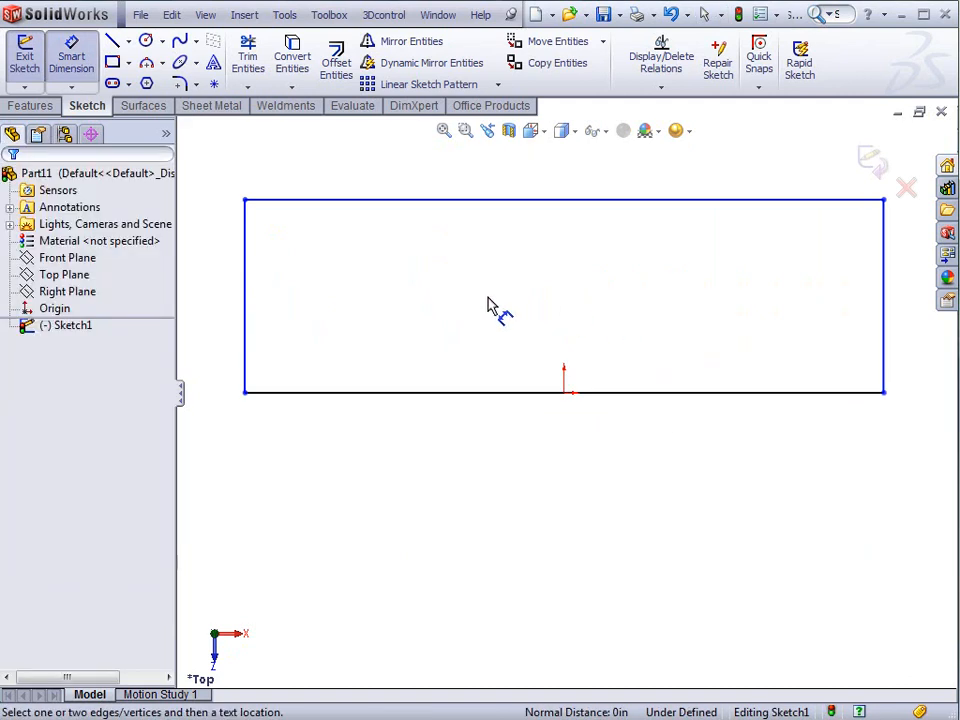
pyautogui.click(242, 326)
pyautogui.click(228, 326)
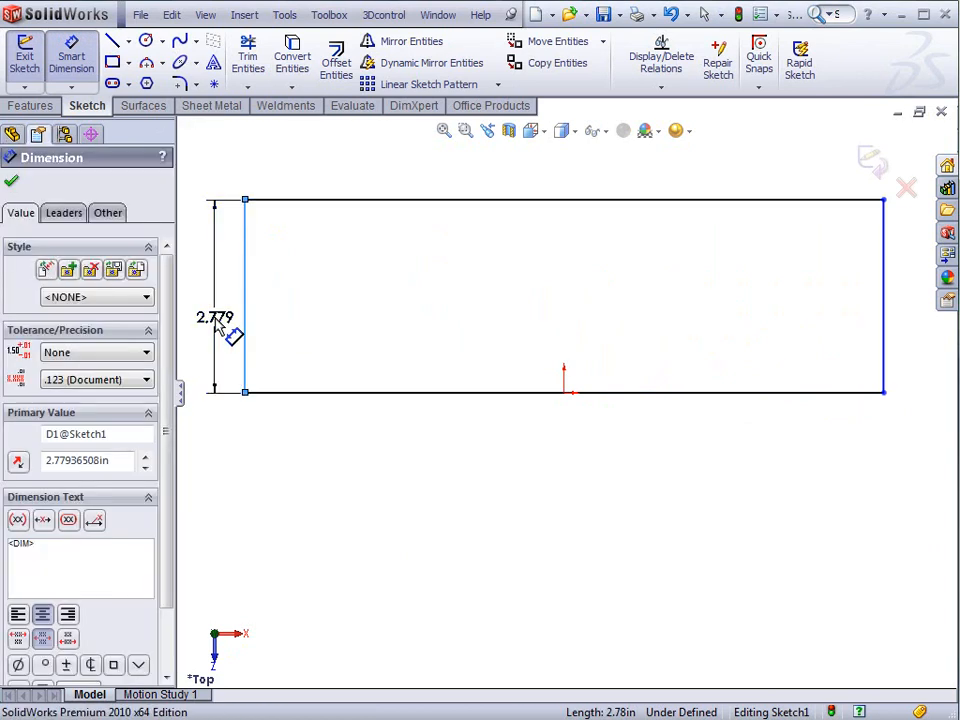
pyautogui.write('6')
pyautogui.press('Return')
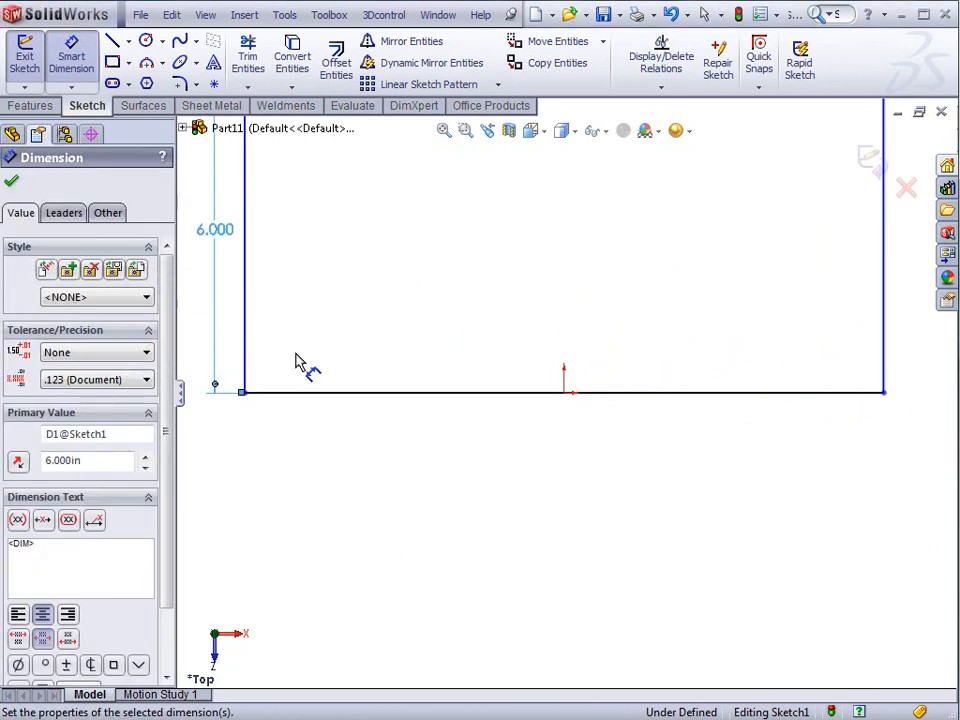
pyautogui.click(618, 394)
pyautogui.click(568, 508)
pyautogui.write('10')
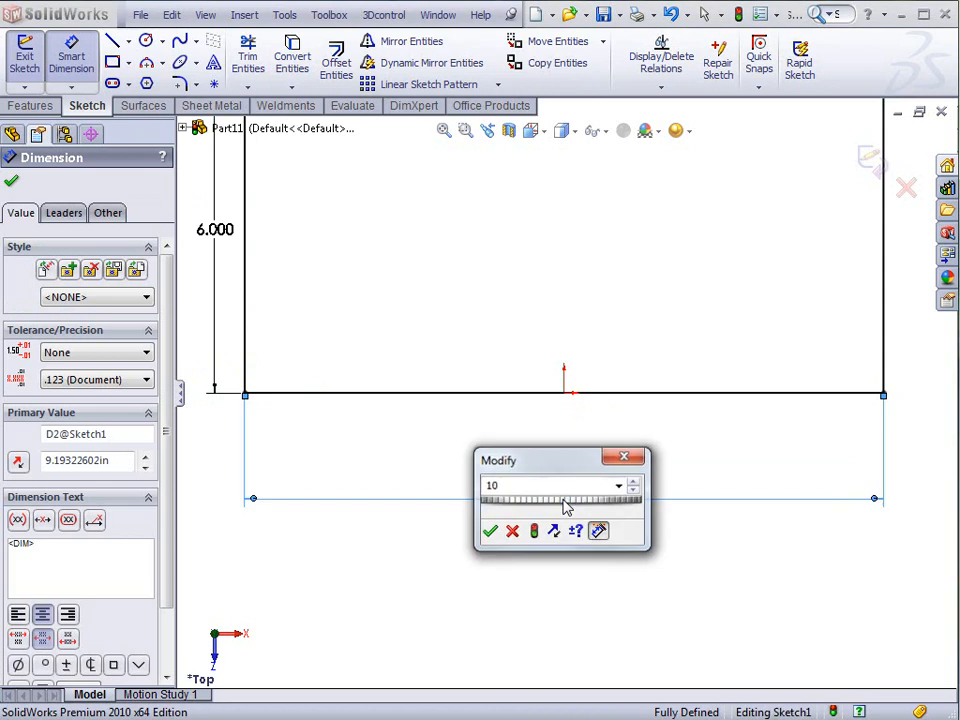
pyautogui.press('Return')
# Create a 0.06 in thick base flange from the rectangle sketch with K-Factor 0.5 and Tear relief
pyautogui.press('f')
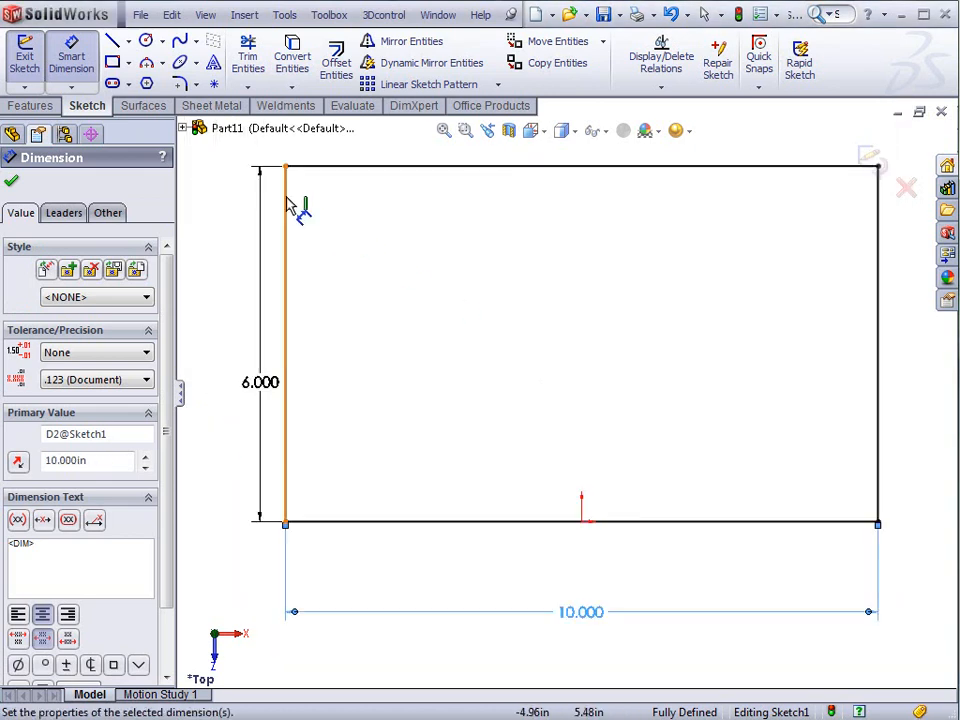
pyautogui.click(218, 108)
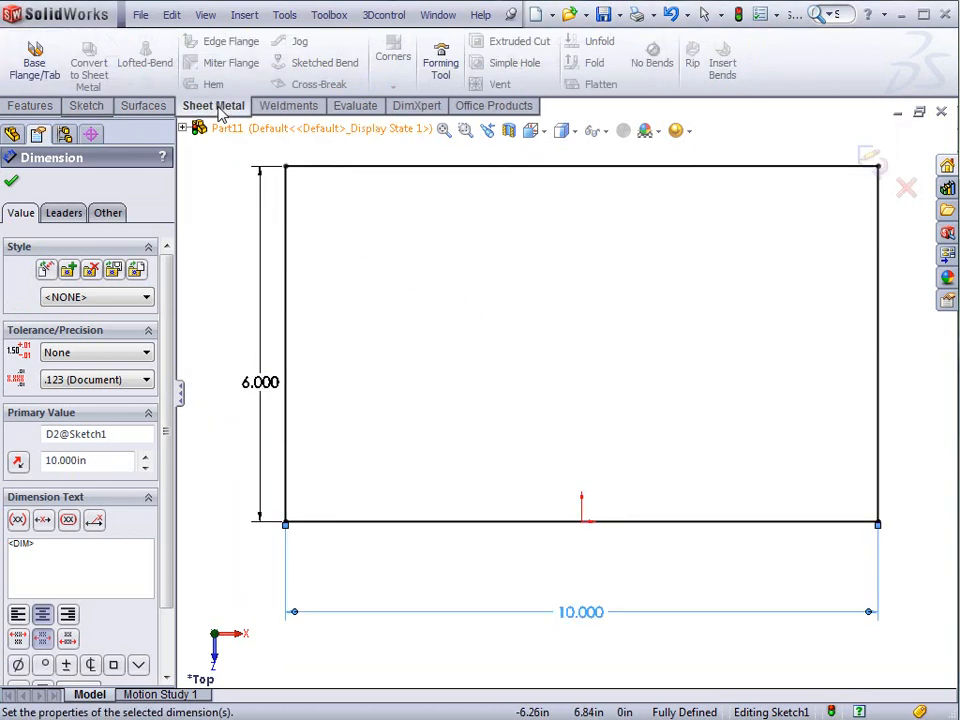
pyautogui.click(35, 63)
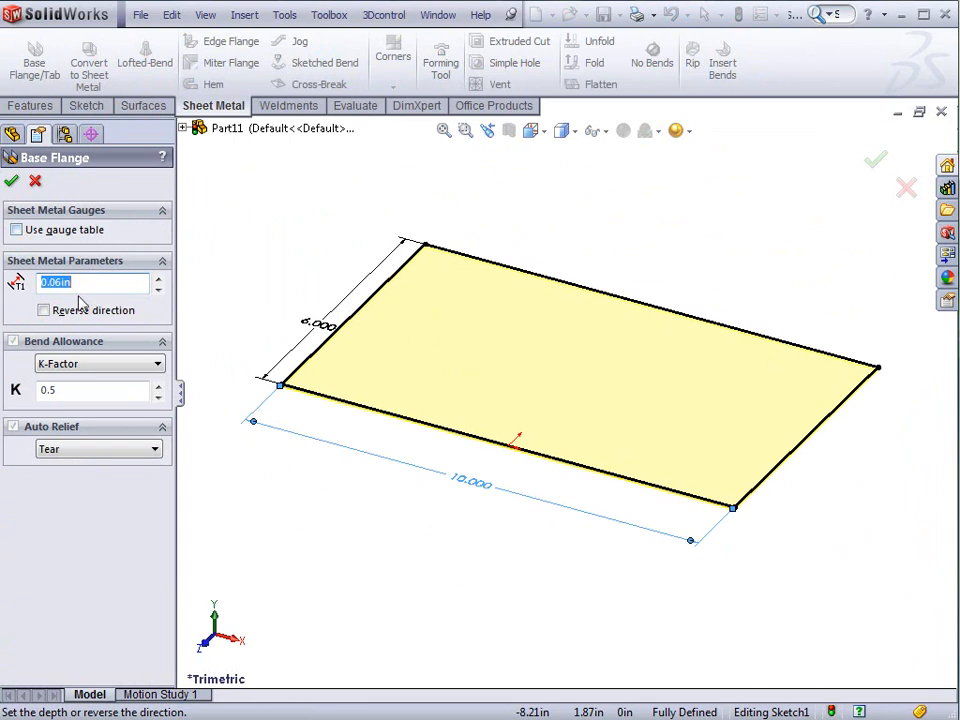
pyautogui.click(12, 181)
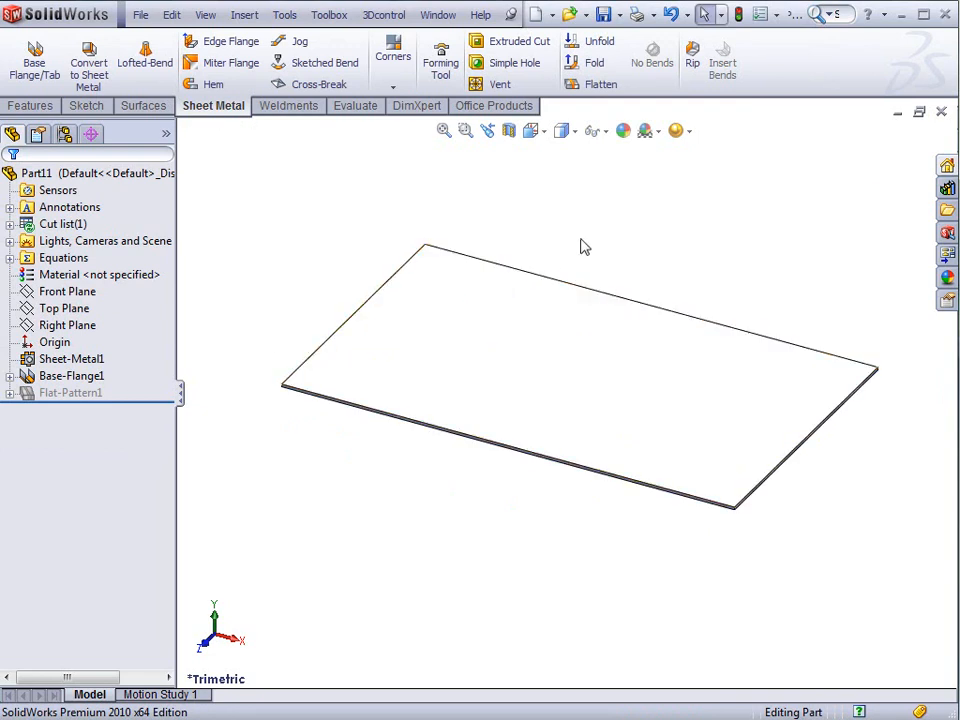
# Set up an edge flange on both 6 in edges of the base plate, pointing upward about 2.29 in
pyautogui.moveTo(549, 429); pyautogui.dragTo(602, 435, button='middle')
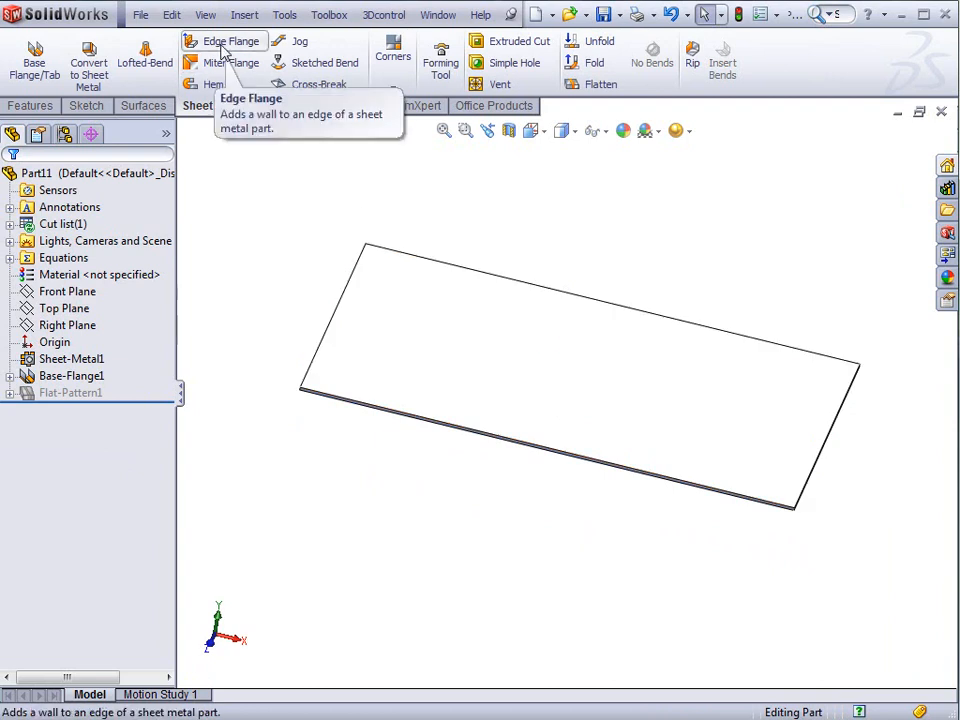
pyautogui.click(224, 45)
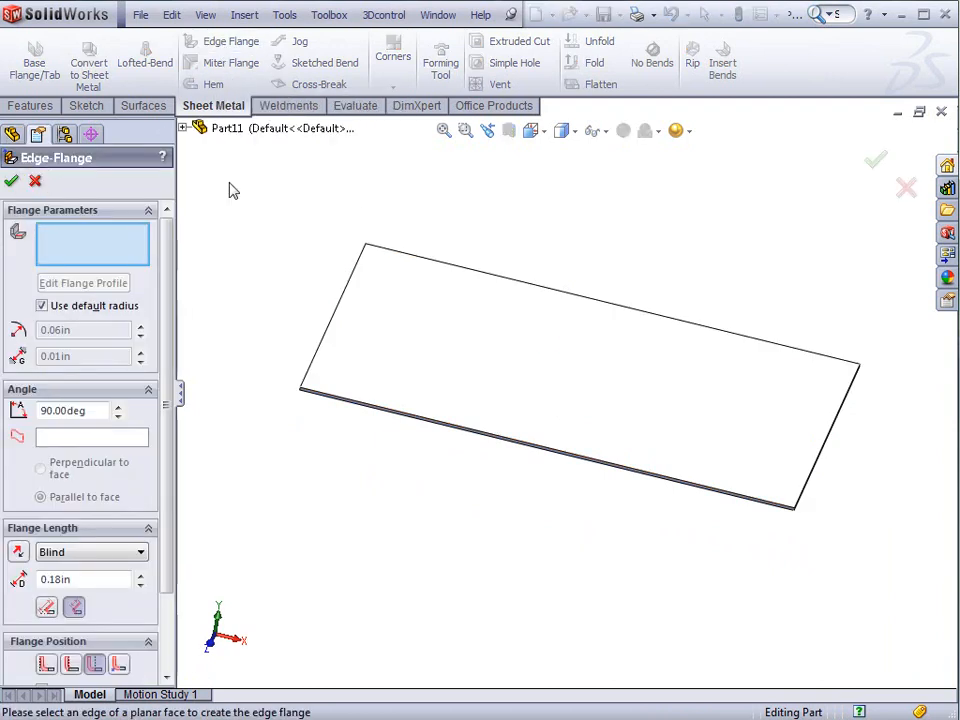
pyautogui.click(331, 326)
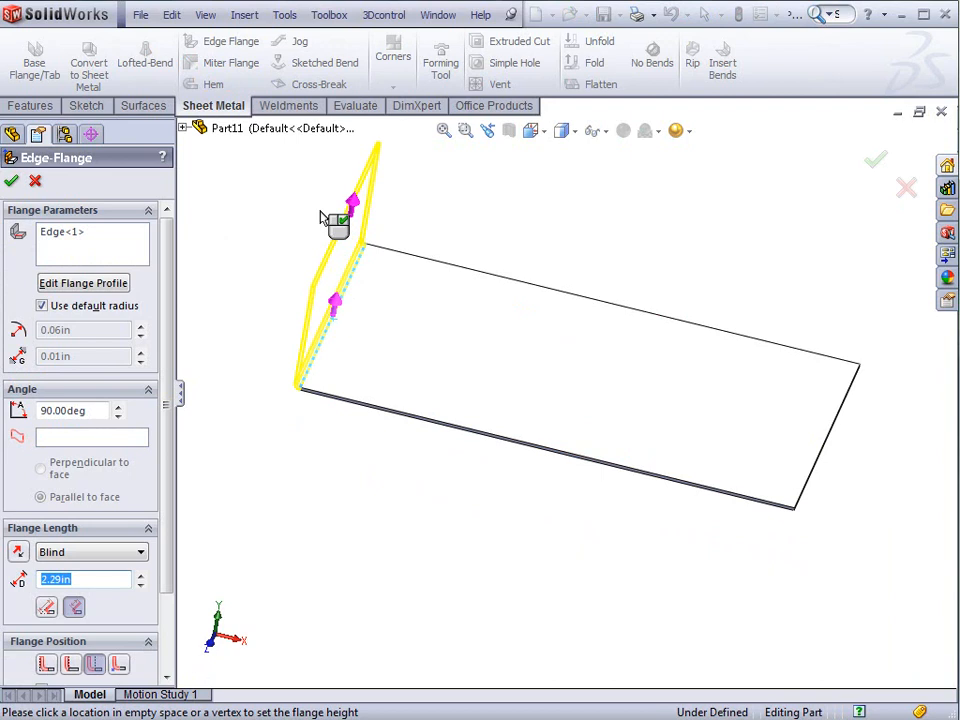
pyautogui.click(333, 217)
pyautogui.moveTo(435, 388)
pyautogui.mouseDown(button='middle')
pyautogui.moveTo(422, 315)
pyautogui.moveTo(430, 377)
pyautogui.mouseUp(button='middle')
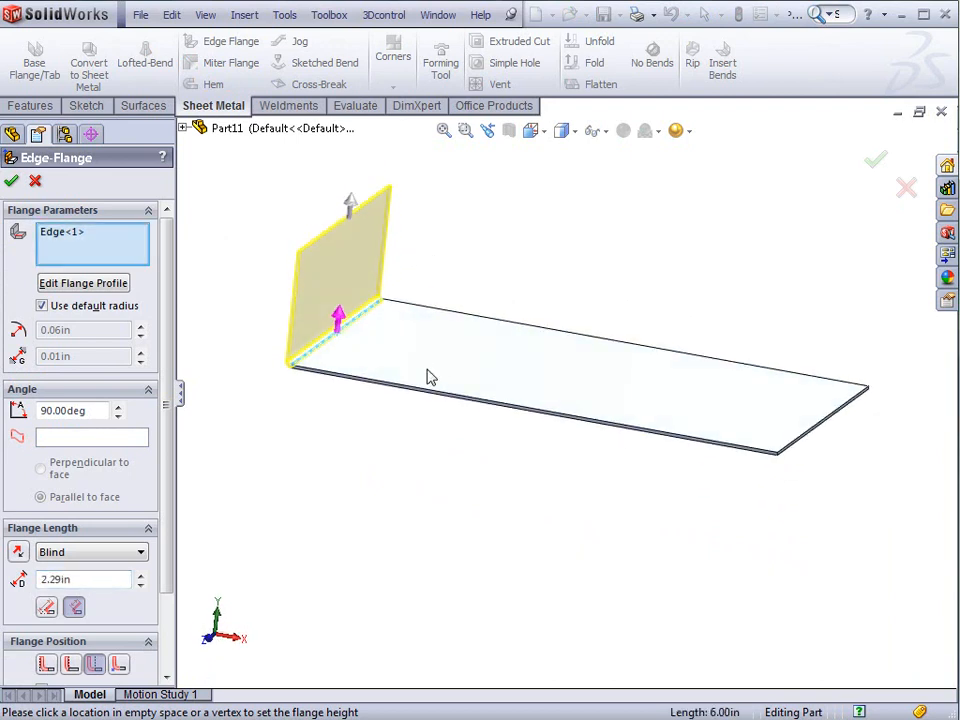
pyautogui.click(816, 434)
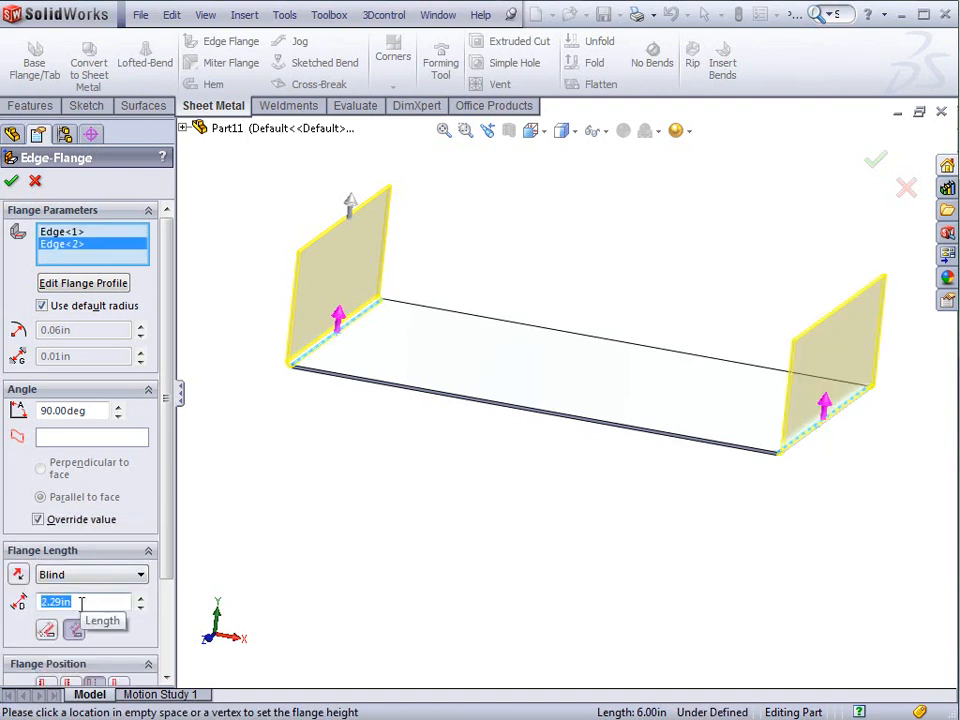
# Set the edge flange length to 6 in with the Material Outside position and create both side walls
pyautogui.write('6')
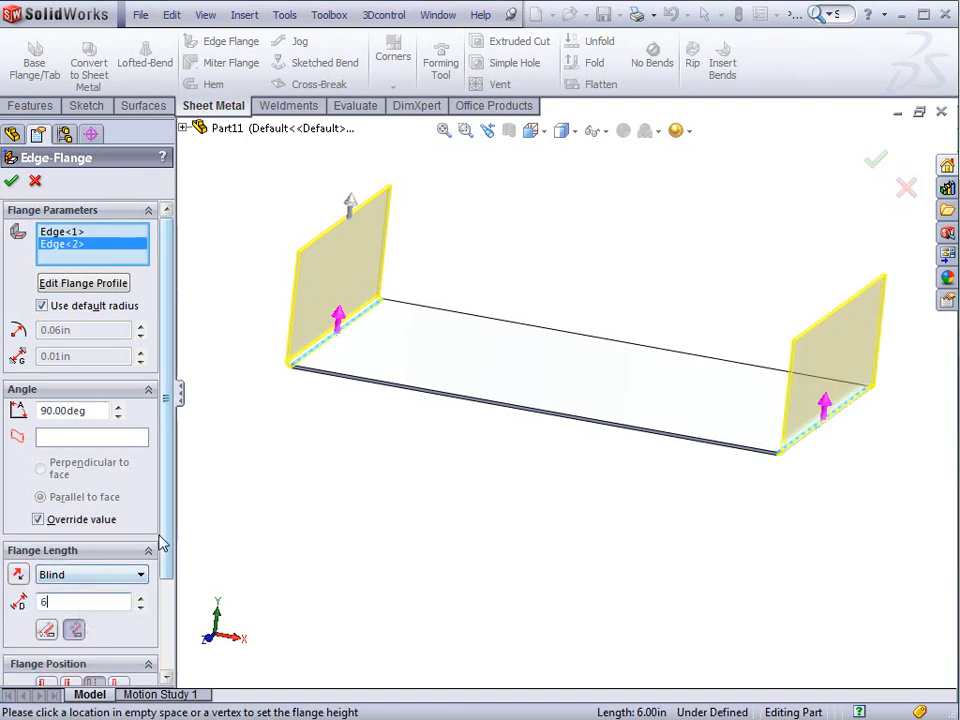
pyautogui.moveTo(166, 541); pyautogui.dragTo(165, 639)
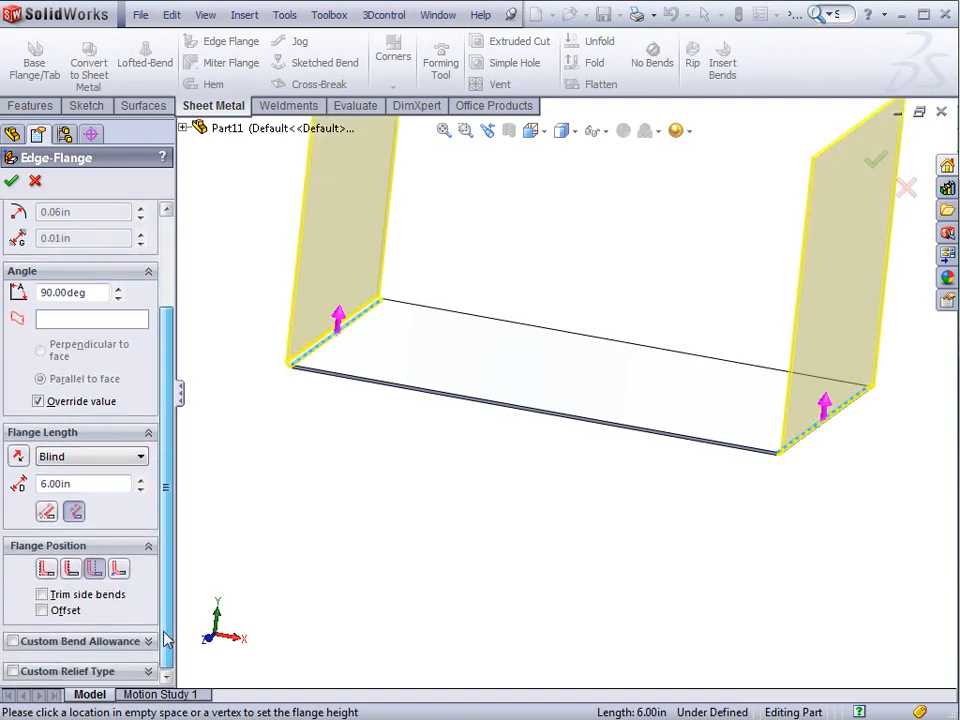
pyautogui.click(70, 569)
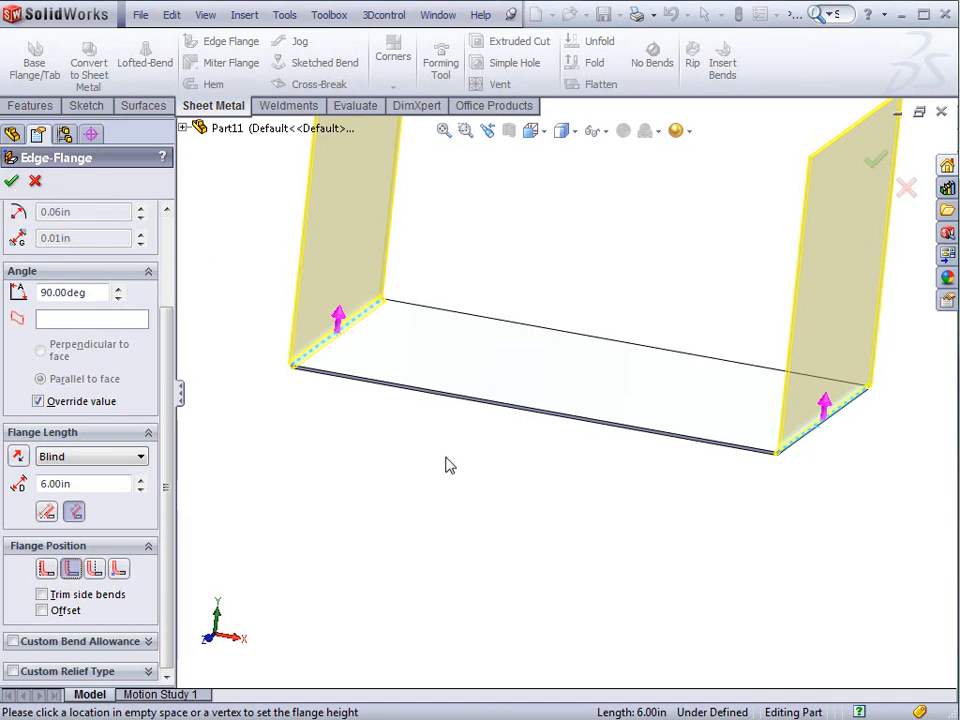
pyautogui.scroll(4, 480, 429)
pyautogui.scroll(-2, 606, 241)
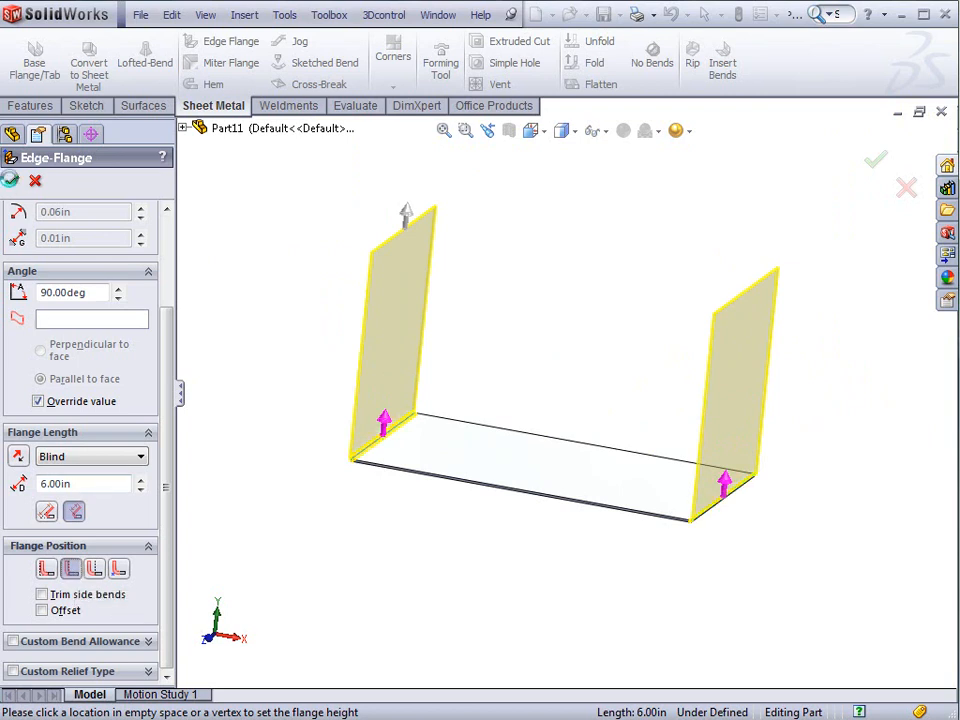
pyautogui.click(10, 180)
# Set up another edge flange on the top edges of both side walls, pointing inward about 1.32 in
pyautogui.moveTo(475, 508); pyautogui.dragTo(495, 557, button='middle')
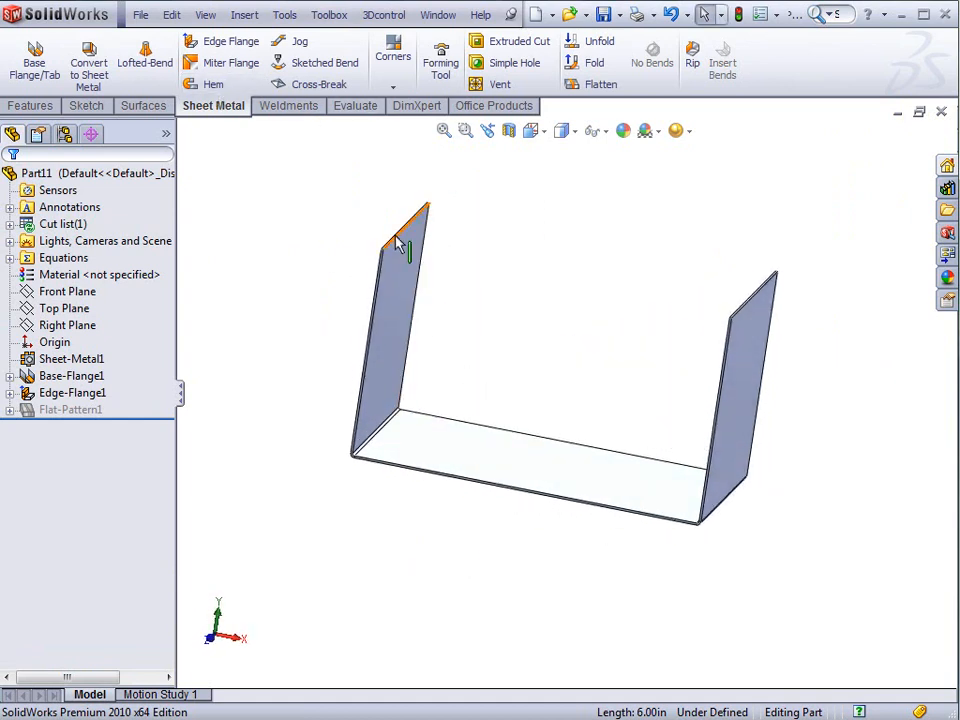
pyautogui.click(225, 44)
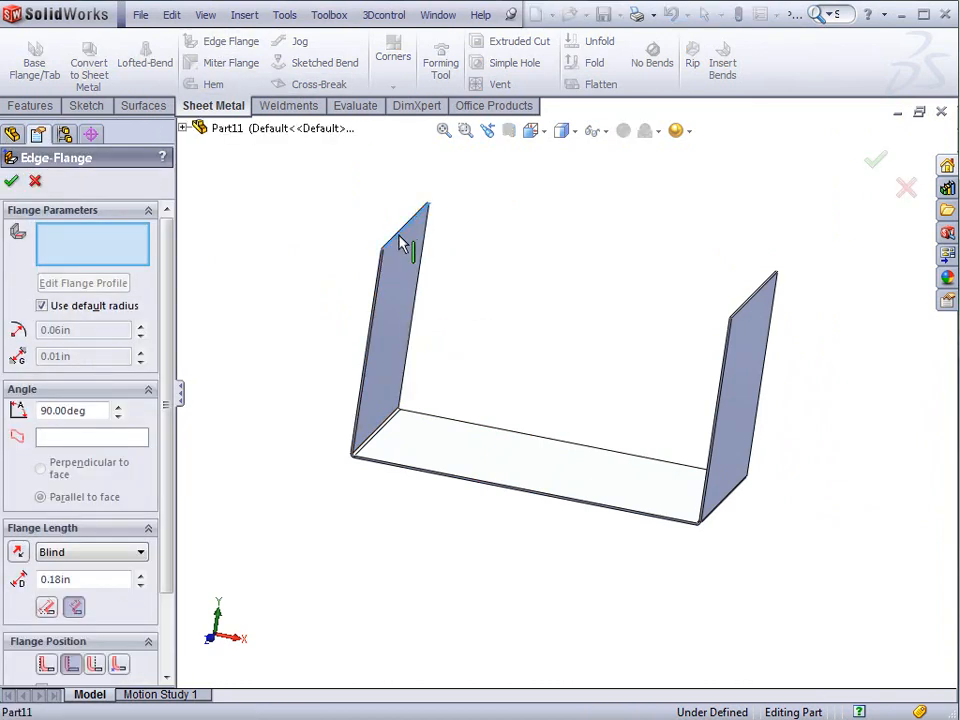
pyautogui.click(408, 238)
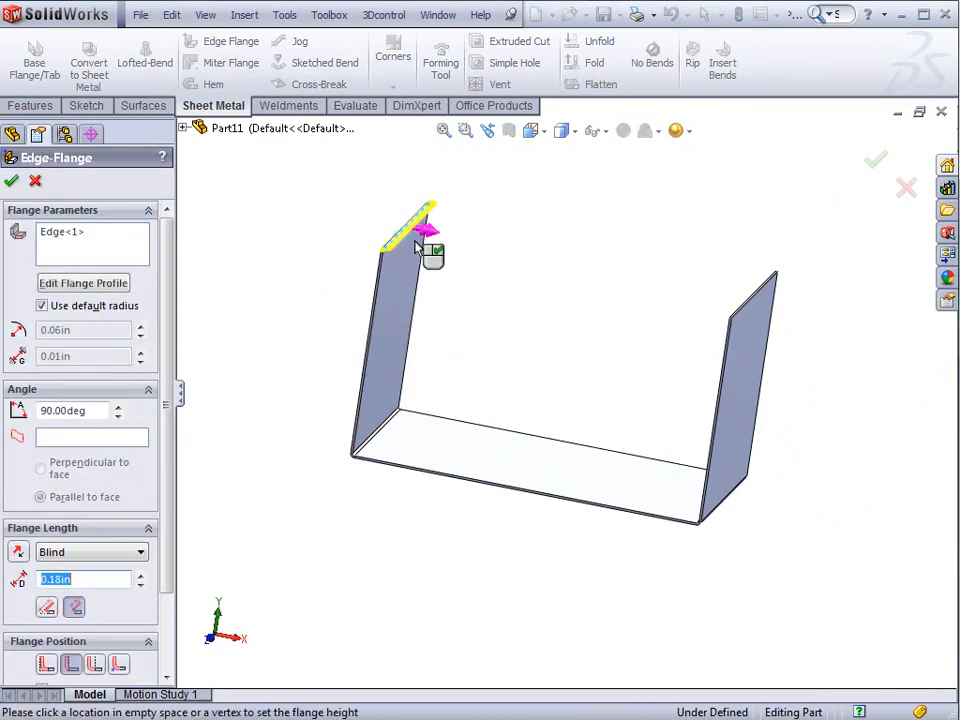
pyautogui.click(467, 251)
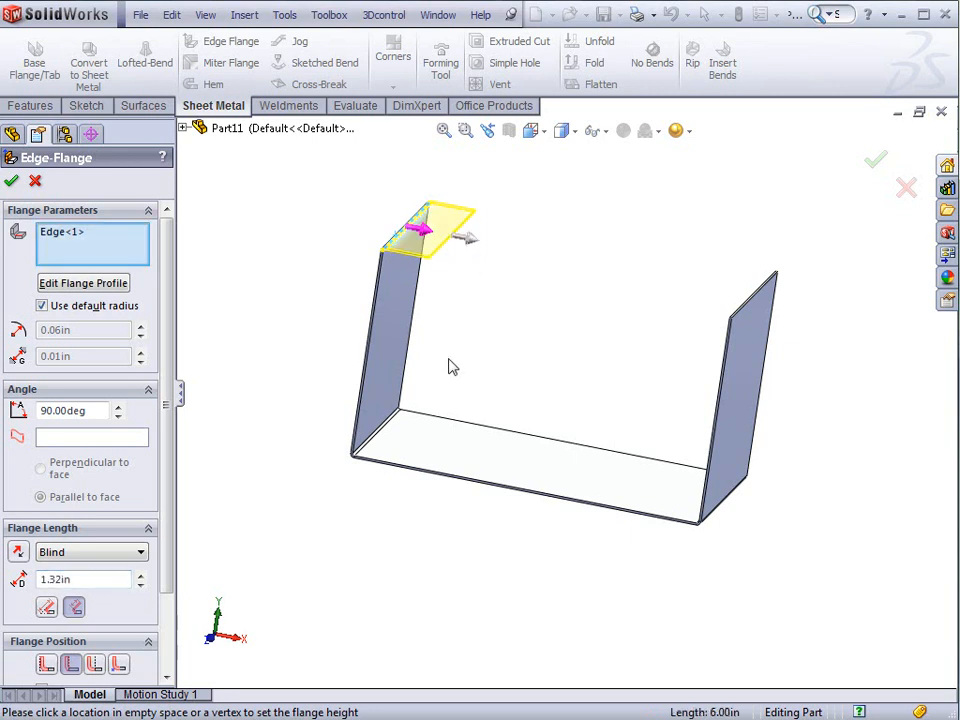
pyautogui.click(754, 298)
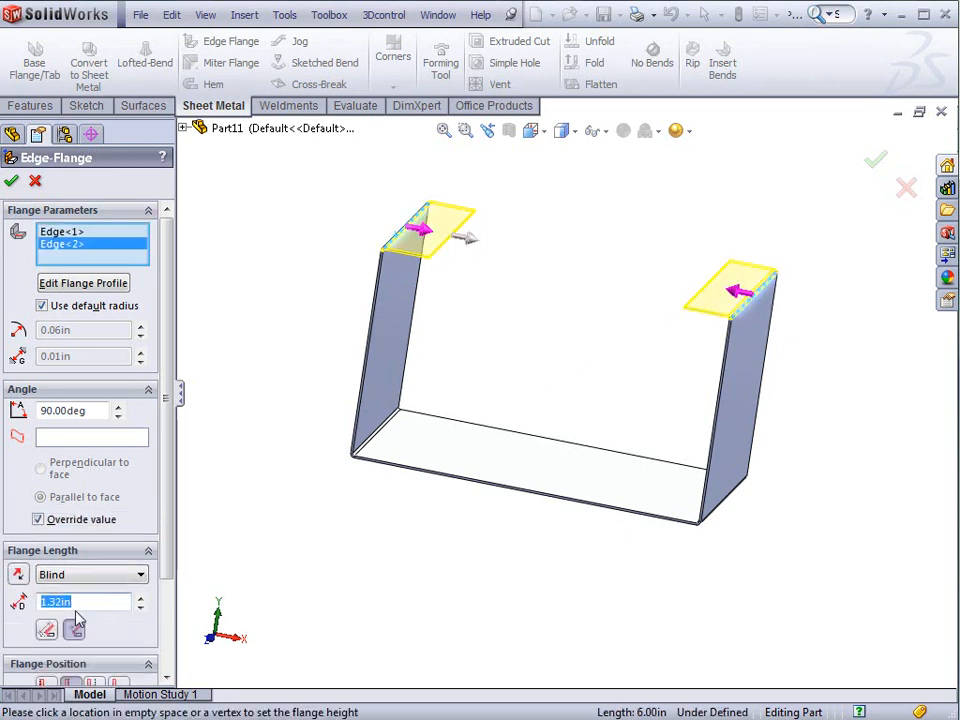
# Set the inward flange length to 0.18 in with the Bend Outside position and create both lips
pyautogui.press('BackSpace')
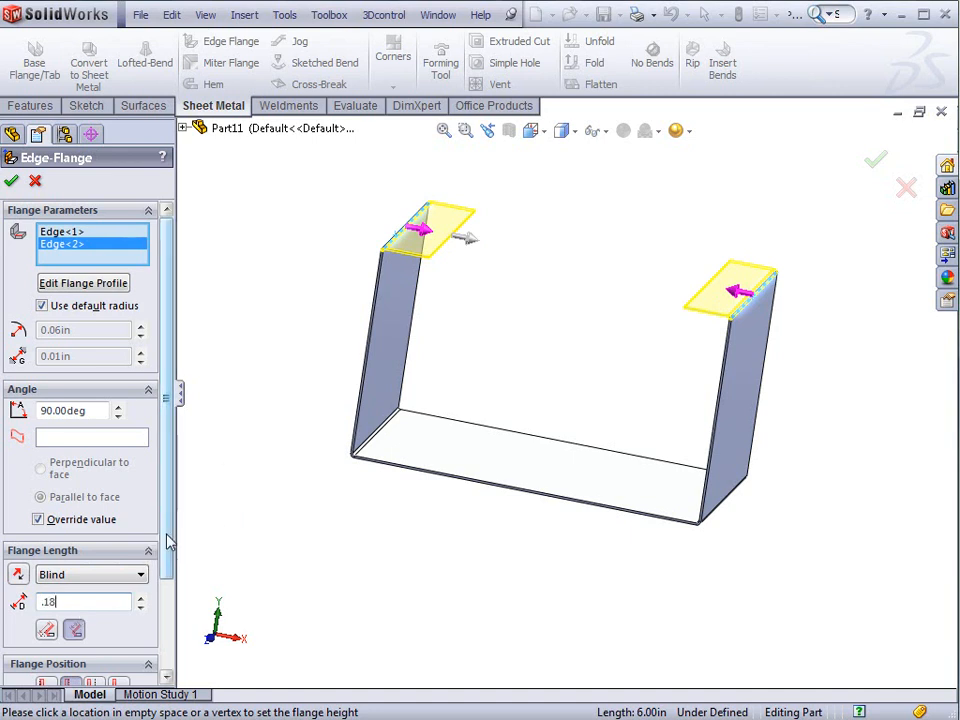
pyautogui.moveTo(168, 553); pyautogui.dragTo(122, 619)
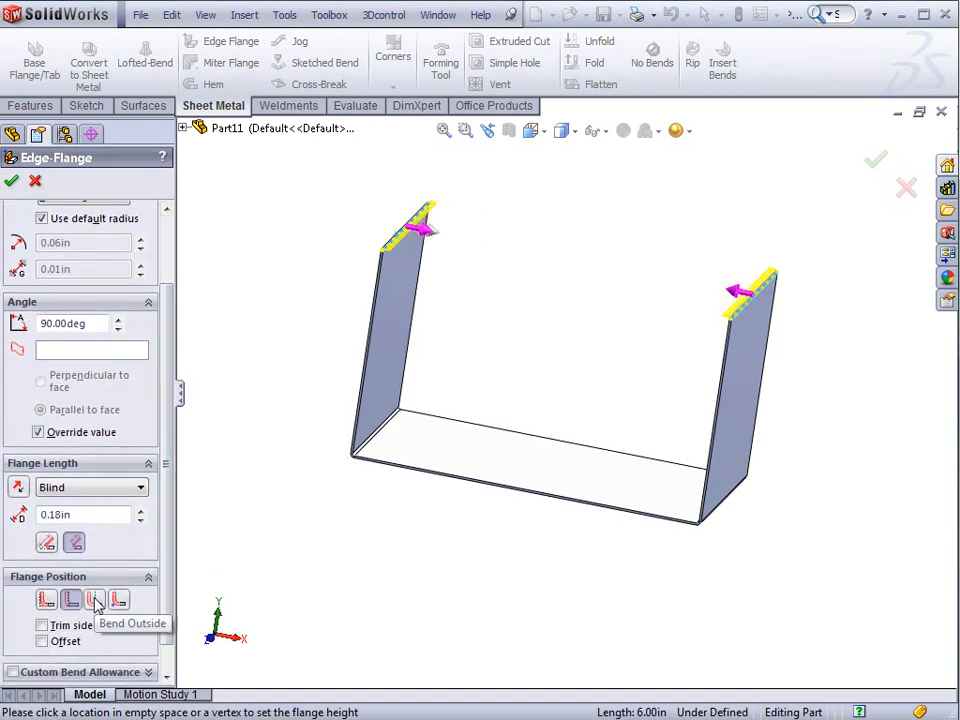
pyautogui.click(95, 600)
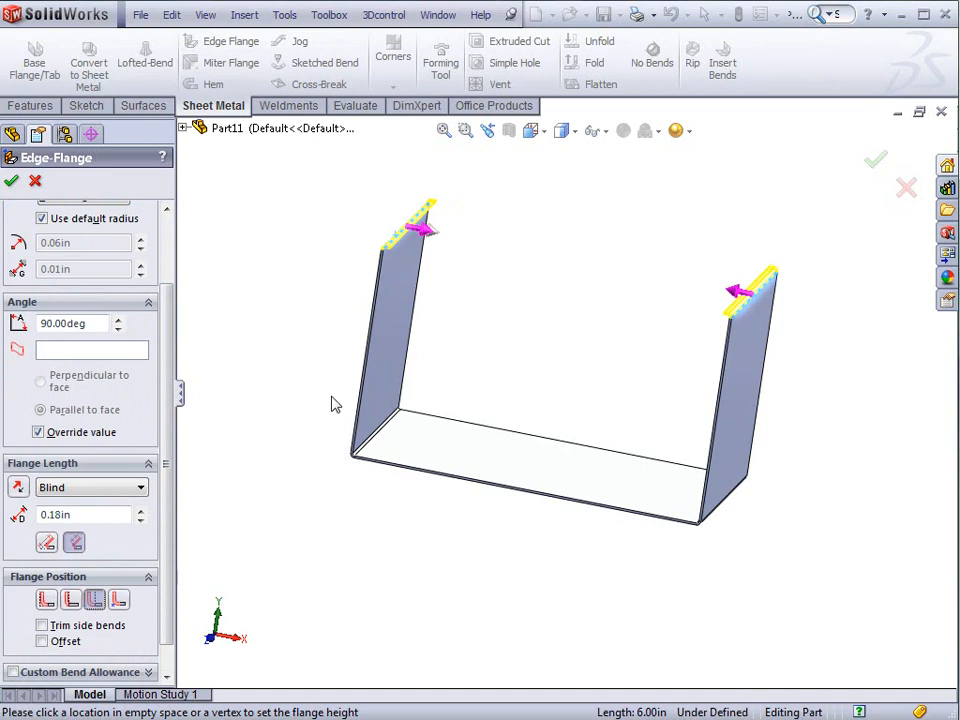
pyautogui.scroll(-2, 435, 216)
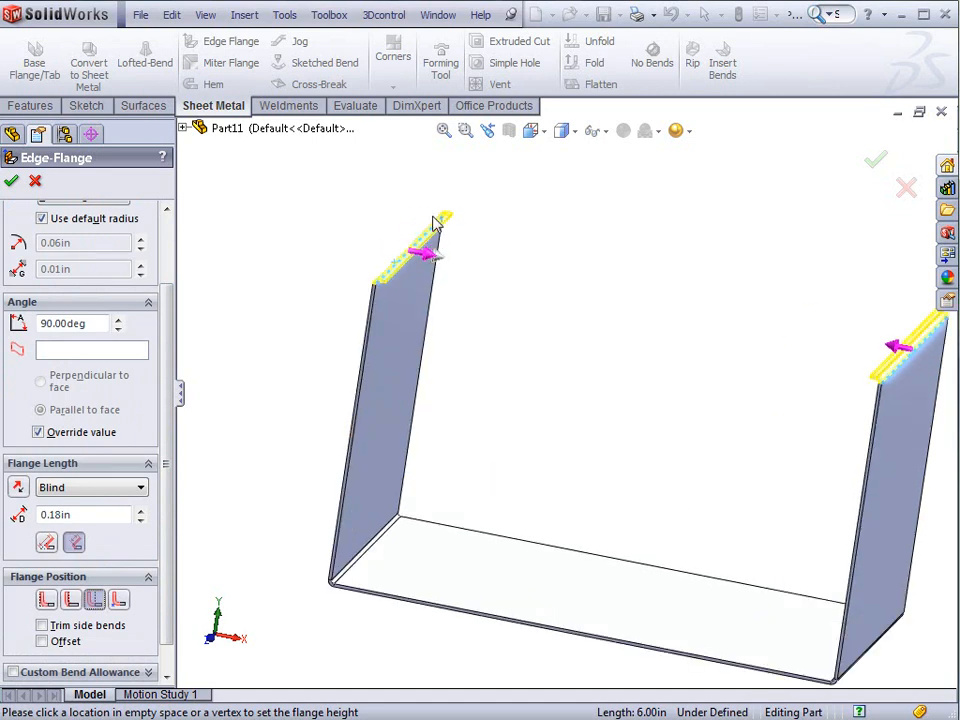
pyautogui.click(12, 181)
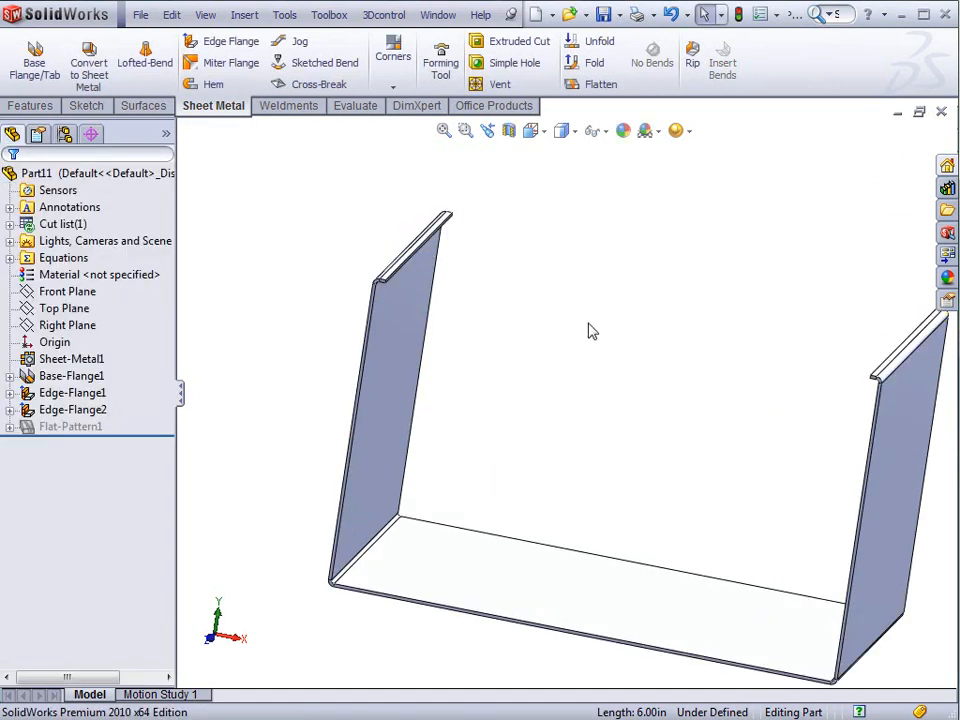
# Set up an edge flange on the inner edge of one top lip, pointing downward with a length of 5.75 in
pyautogui.scroll(2, 610, 334)
pyautogui.click(228, 42)
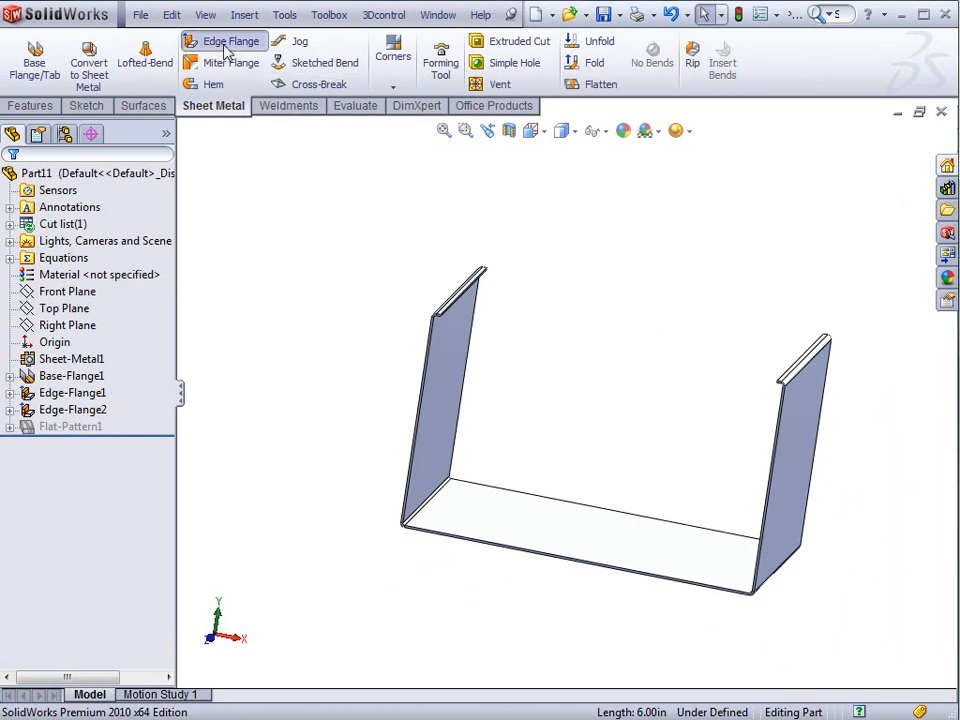
pyautogui.click(462, 302)
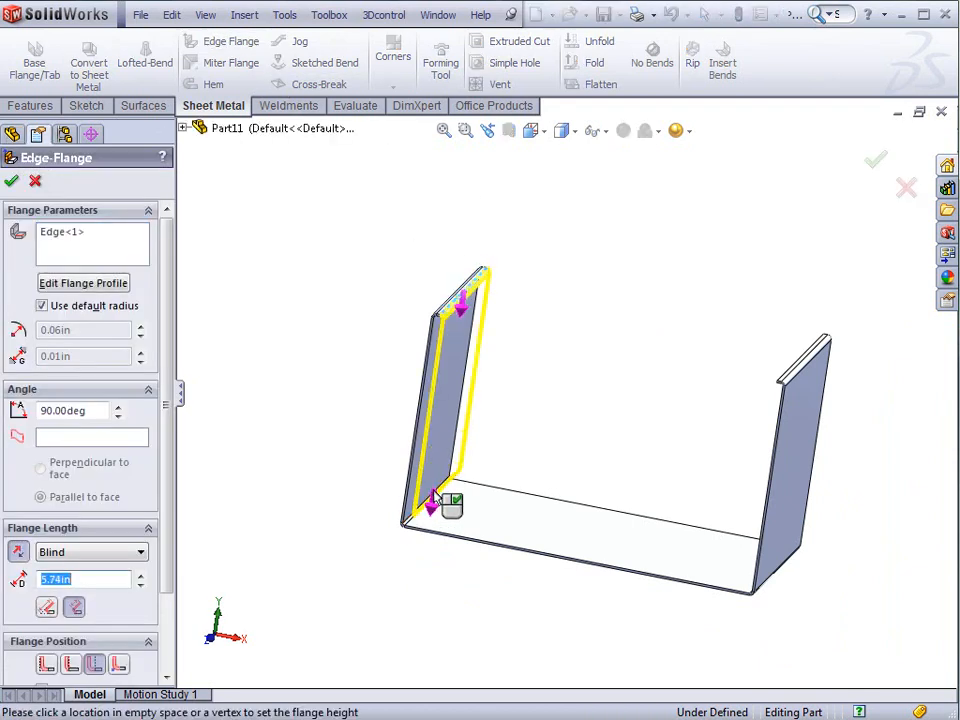
pyautogui.click(436, 500)
pyautogui.doubleClick(88, 580)
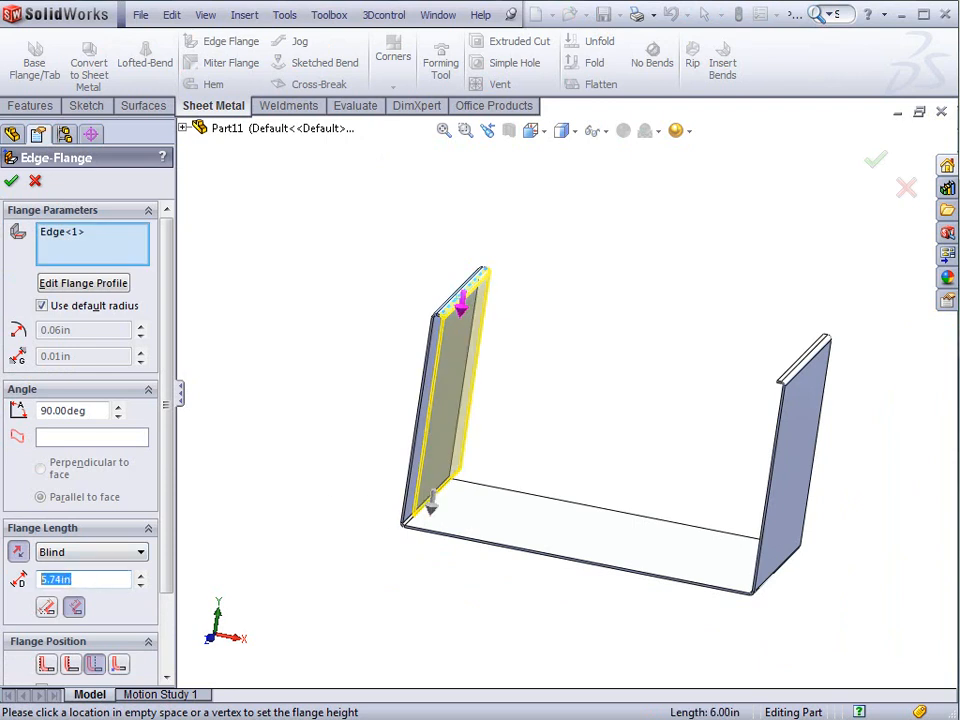
pyautogui.write('5')
# Add the opposite lip's inner edge to the flange and create both inner walls with the Bend Outside position
pyautogui.click(790, 376)
pyautogui.moveTo(703, 446); pyautogui.dragTo(736, 431, button='middle')
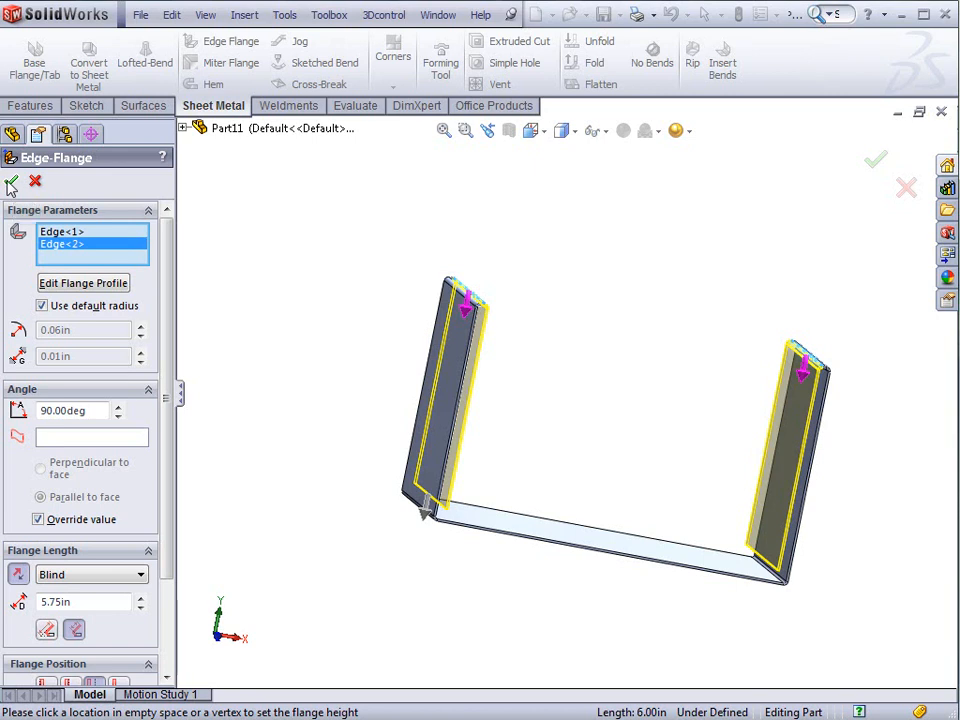
pyautogui.moveTo(168, 440); pyautogui.dragTo(168, 541)
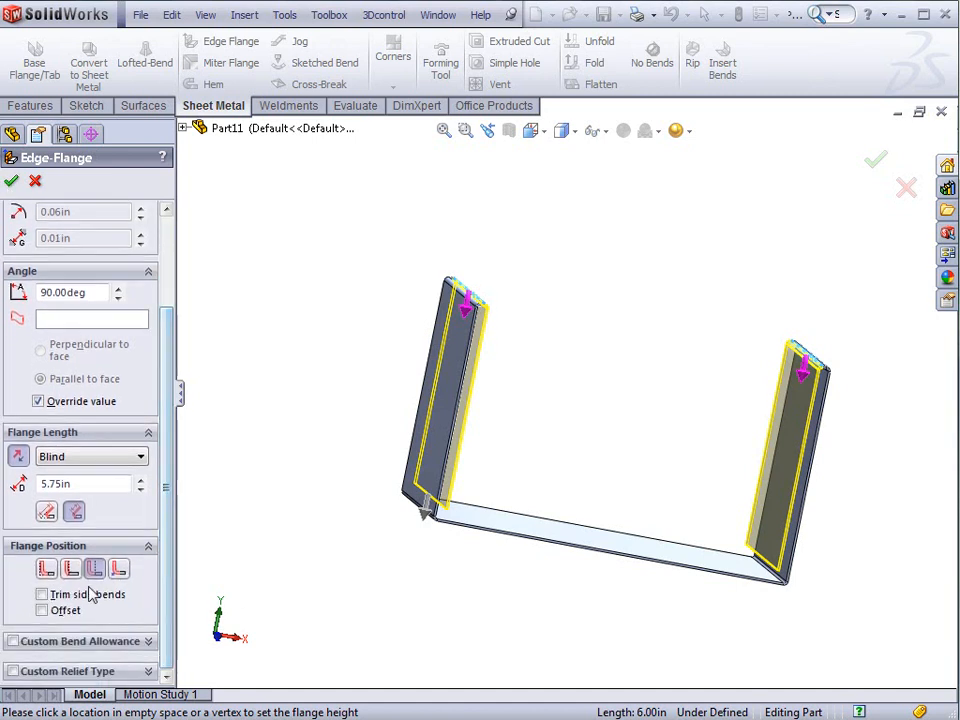
pyautogui.click(12, 181)
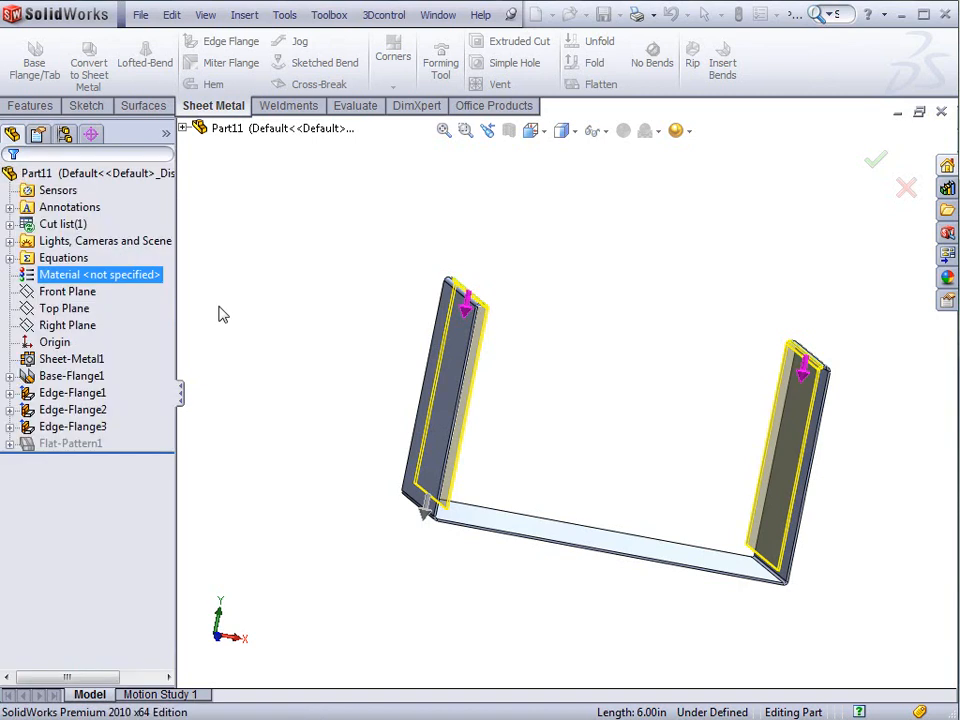
# Create a 5.75 in upward edge flange along the base plate's rear long edge as the back wall
pyautogui.moveTo(536, 364); pyautogui.dragTo(506, 390, button='middle')
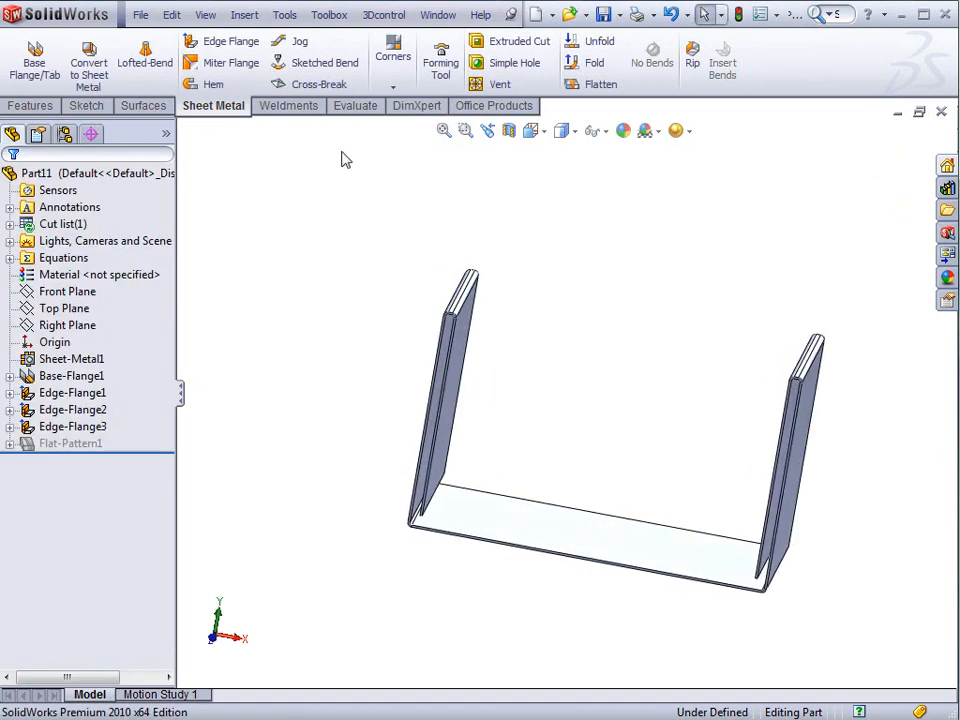
pyautogui.click(217, 44)
pyautogui.click(548, 512)
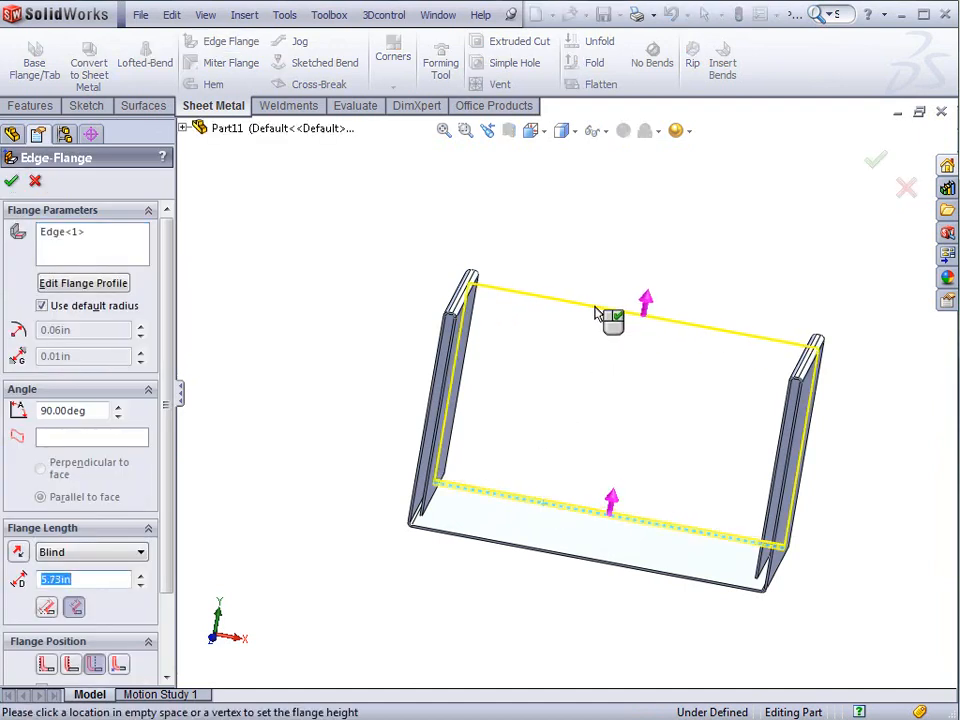
pyautogui.click(606, 317)
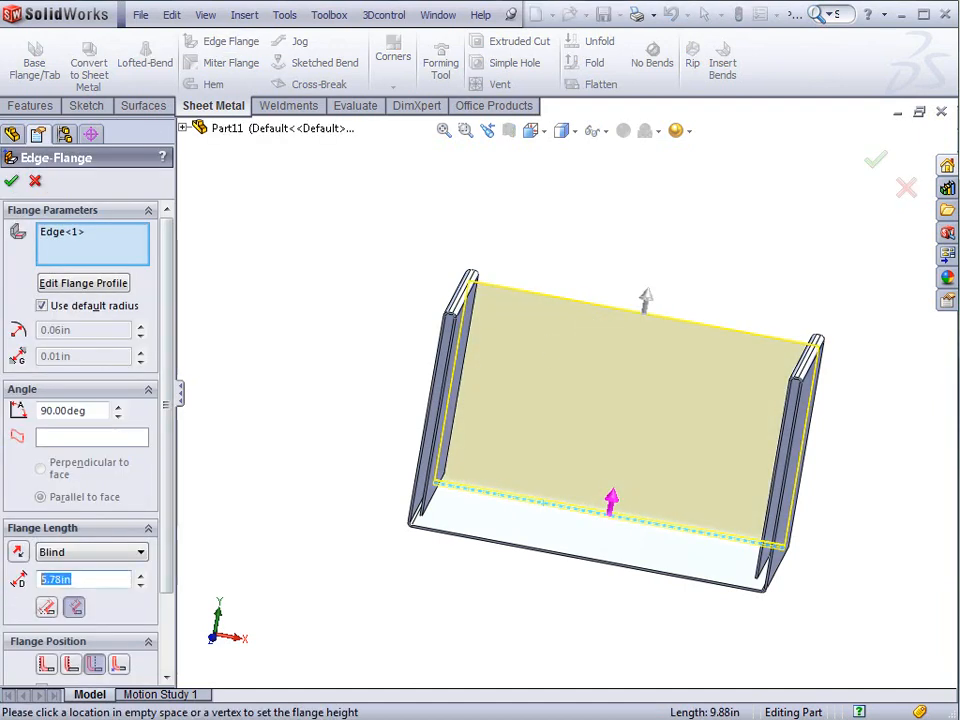
pyautogui.write('5.75')
pyautogui.press('Return')
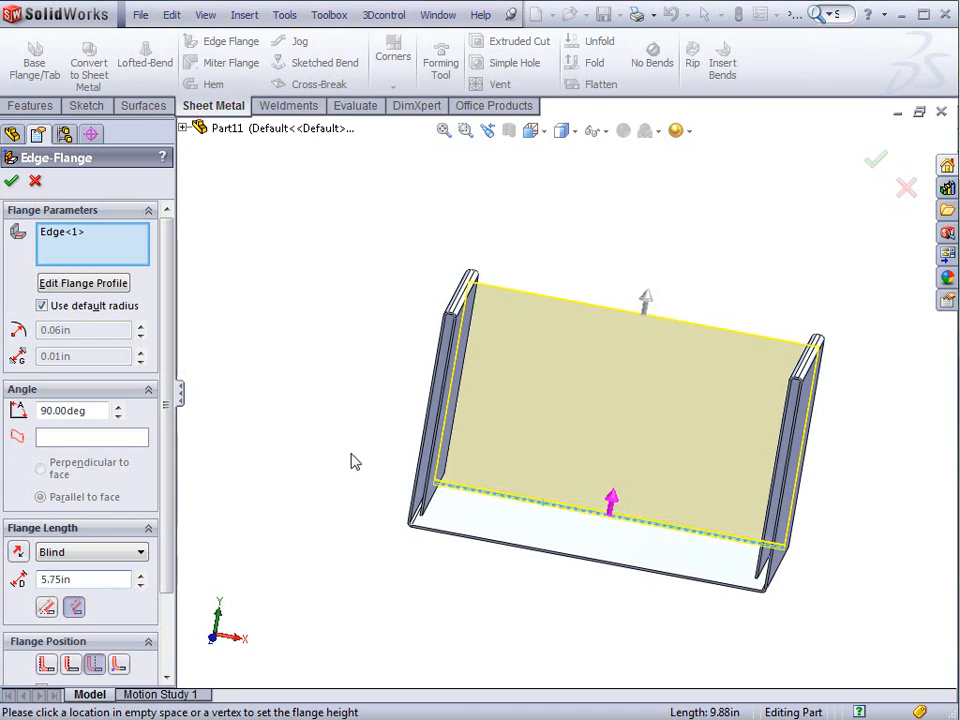
pyautogui.moveTo(512, 408); pyautogui.dragTo(381, 369, button='middle')
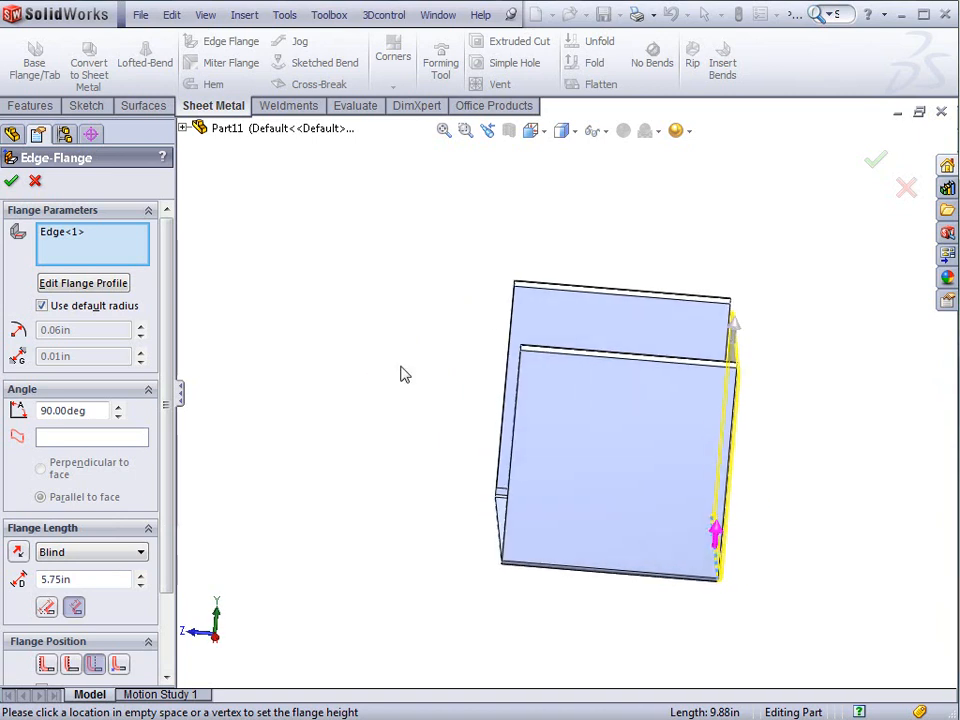
pyautogui.scroll(-3, 700, 570)
pyautogui.scroll(-4, 713, 578)
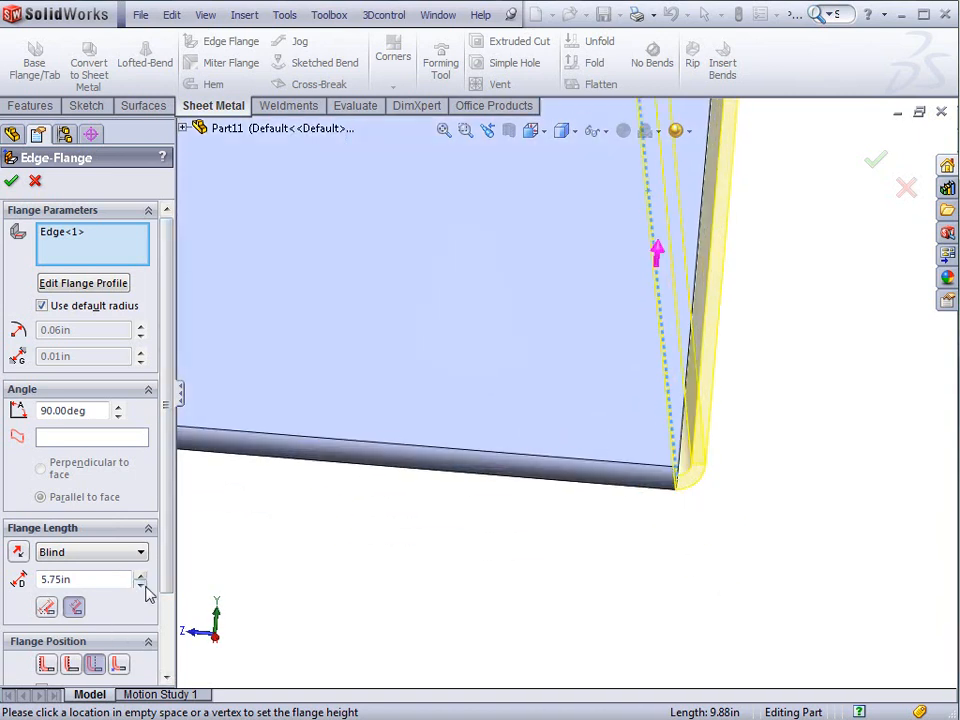
pyautogui.click(13, 181)
# Set up an edge flange on one vertical edge of the back wall, pointing forward along the side wall, with a length of 2.75 in
pyautogui.scroll(3, 560, 500)
pyautogui.scroll(3, 600, 365)
pyautogui.moveTo(531, 313); pyautogui.dragTo(431, 300, button='middle')
pyautogui.scroll(-3, 453, 312)
pyautogui.scroll(-5, 498, 343)
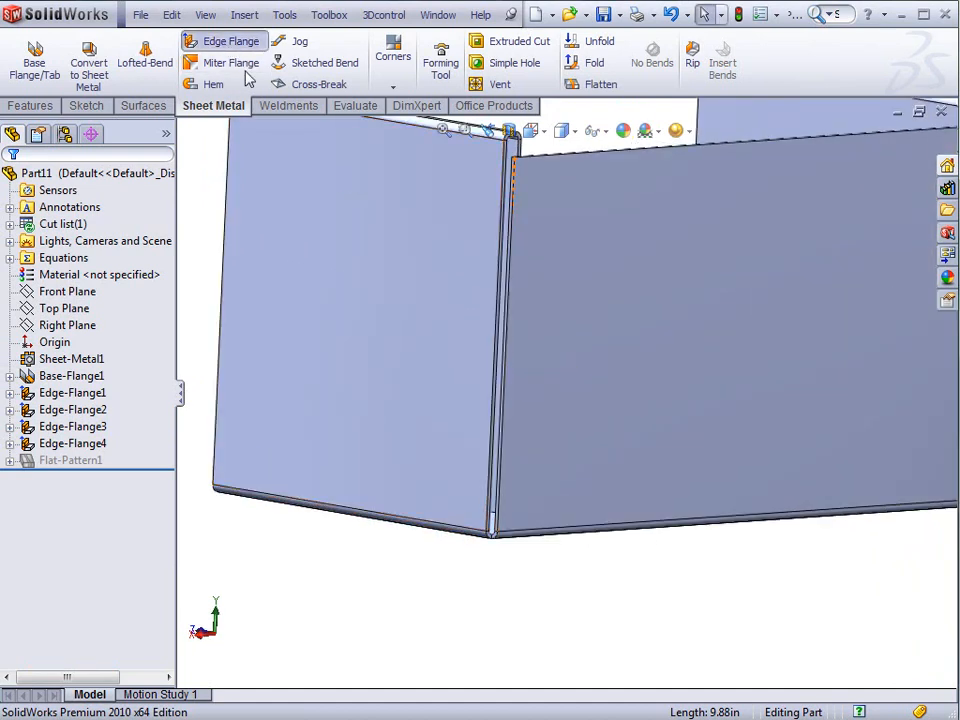
pyautogui.click(197, 40)
pyautogui.click(505, 405)
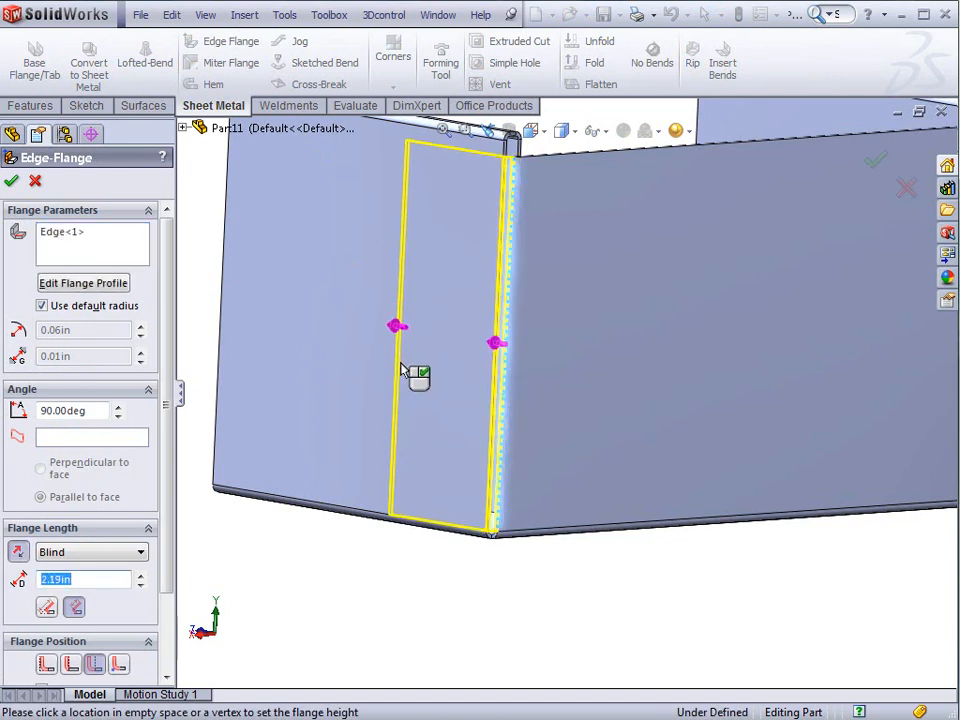
pyautogui.click(401, 370)
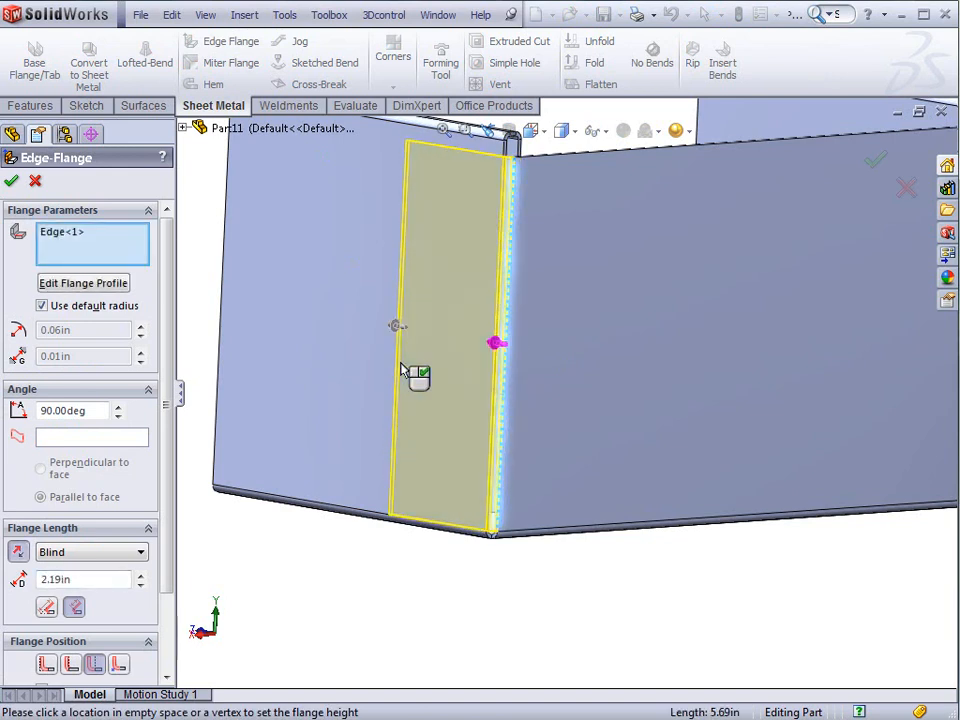
pyautogui.doubleClick(72, 579)
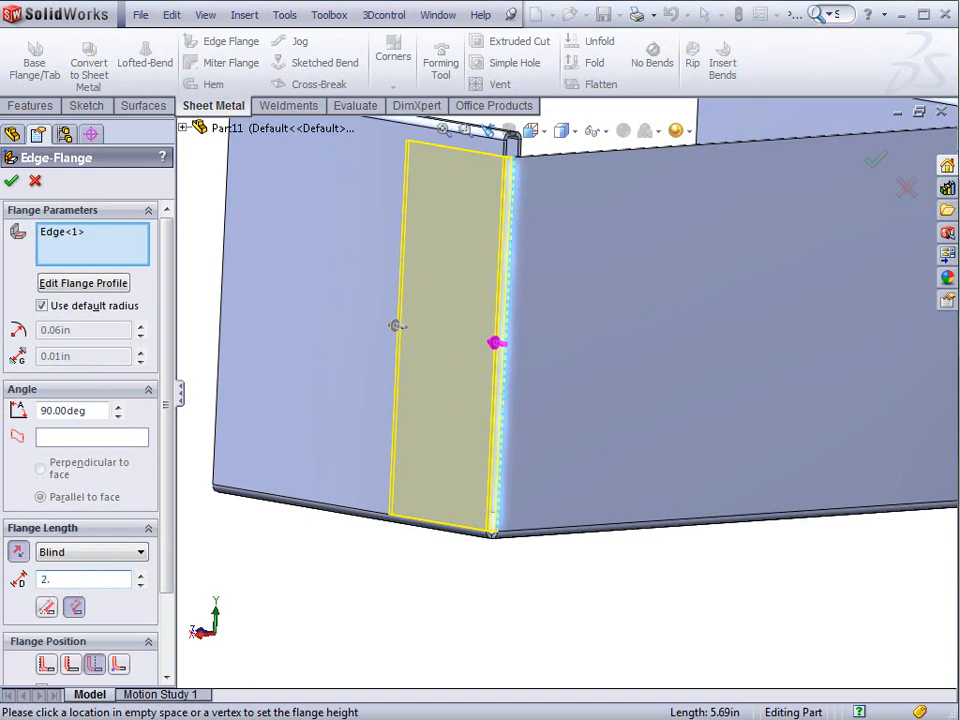
pyautogui.press('Return')
# Add the back wall's other vertical edge to the flange and create both side tabs
pyautogui.scroll(4, 741, 279)
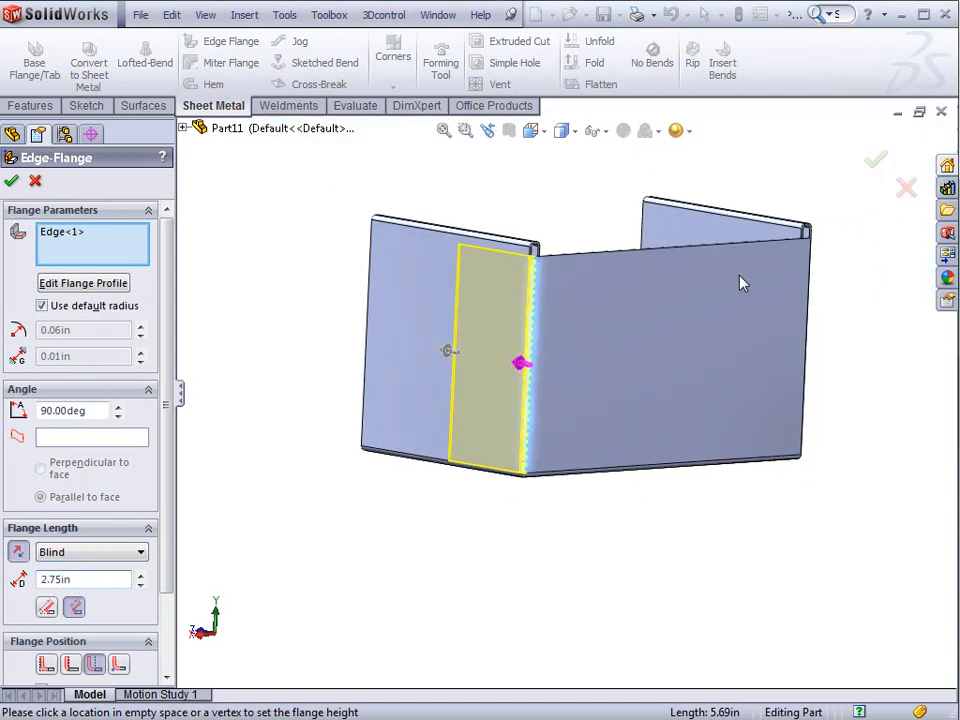
pyautogui.moveTo(726, 380); pyautogui.dragTo(501, 386, button='middle')
pyautogui.scroll(-3, 545, 402)
pyautogui.scroll(-2, 545, 402)
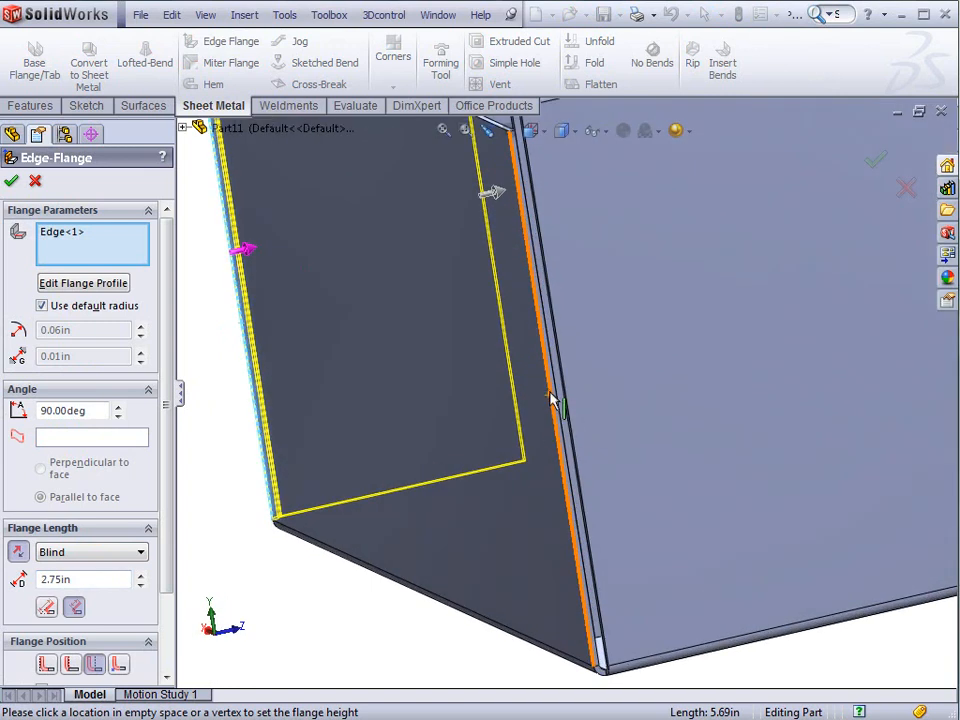
pyautogui.click(553, 403)
pyautogui.scroll(5, 551, 448)
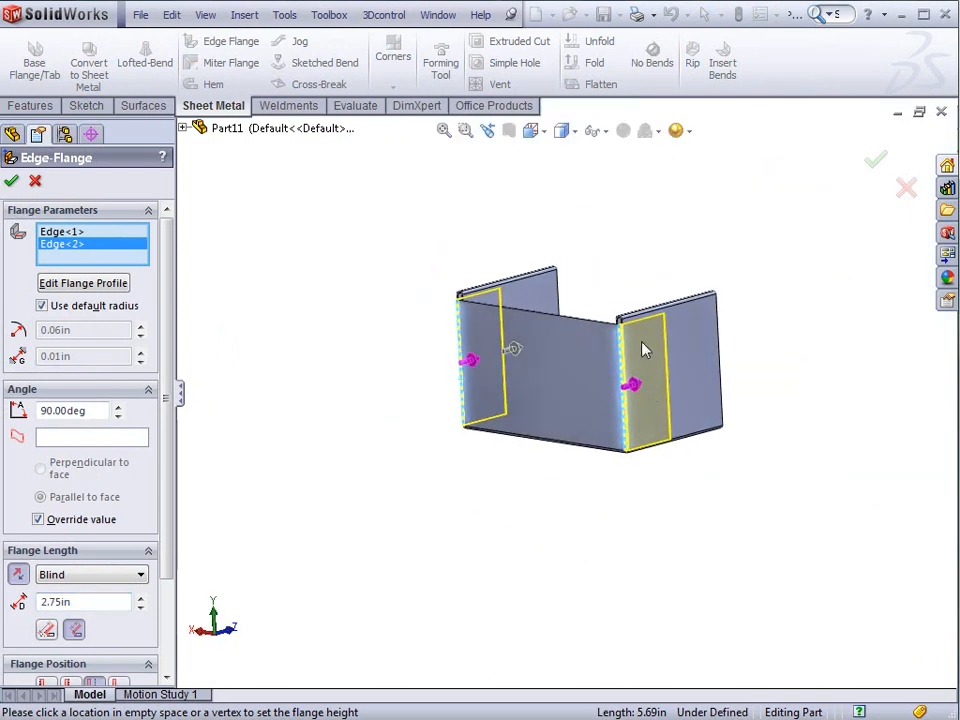
pyautogui.scroll(-2, 644, 349)
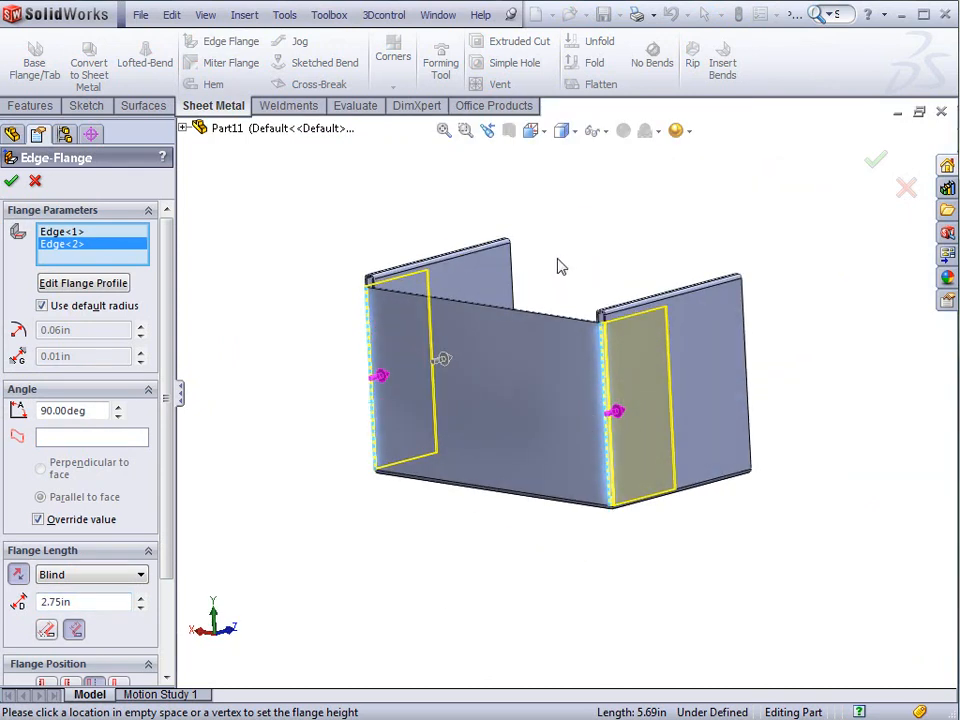
pyautogui.click(11, 181)
# Edit the flange feature on the back wall's vertical edges and change its flange position to Material Inside
pyautogui.click(88, 460)
pyautogui.moveTo(377, 439); pyautogui.dragTo(493, 476, button='middle')
pyautogui.moveTo(418, 381); pyautogui.dragTo(452, 340, button='middle')
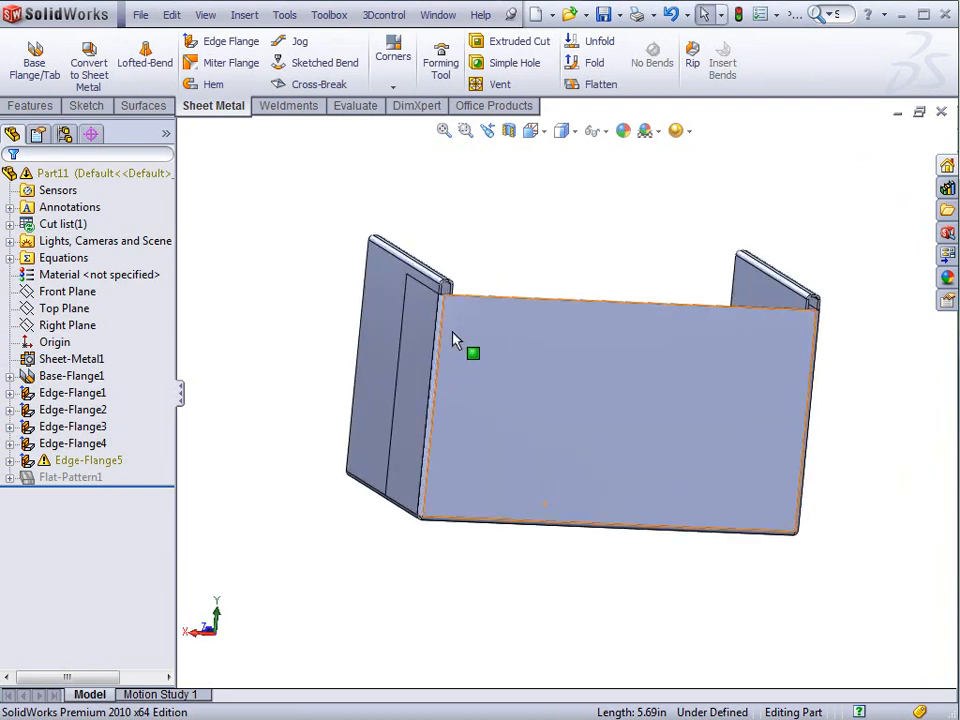
pyautogui.scroll(-2, 452, 340)
pyautogui.click(72, 461)
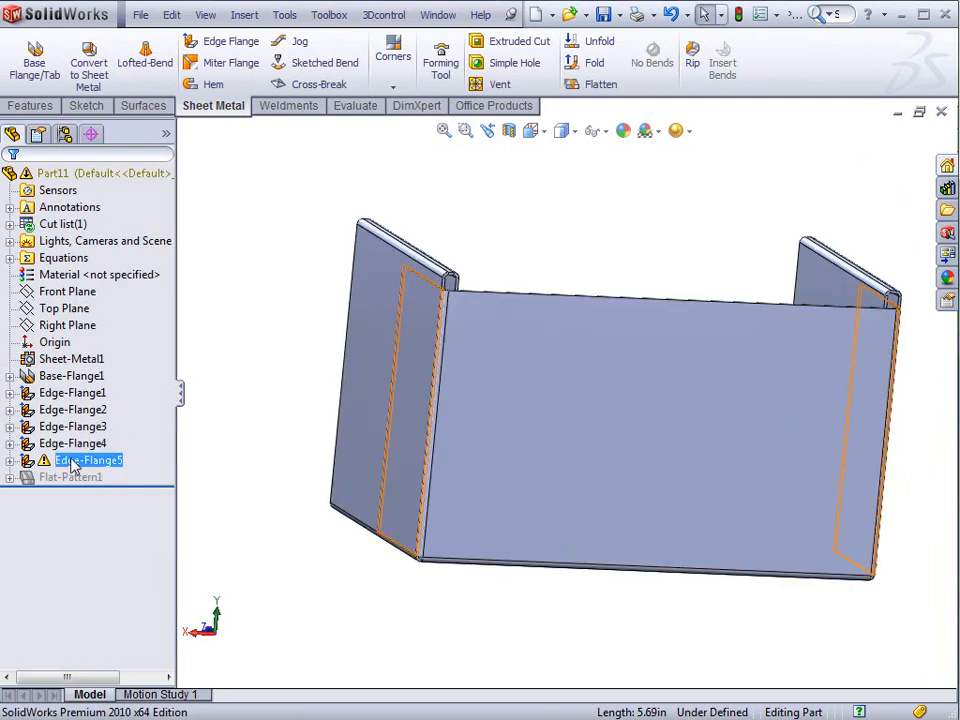
pyautogui.rightClick(72, 462)
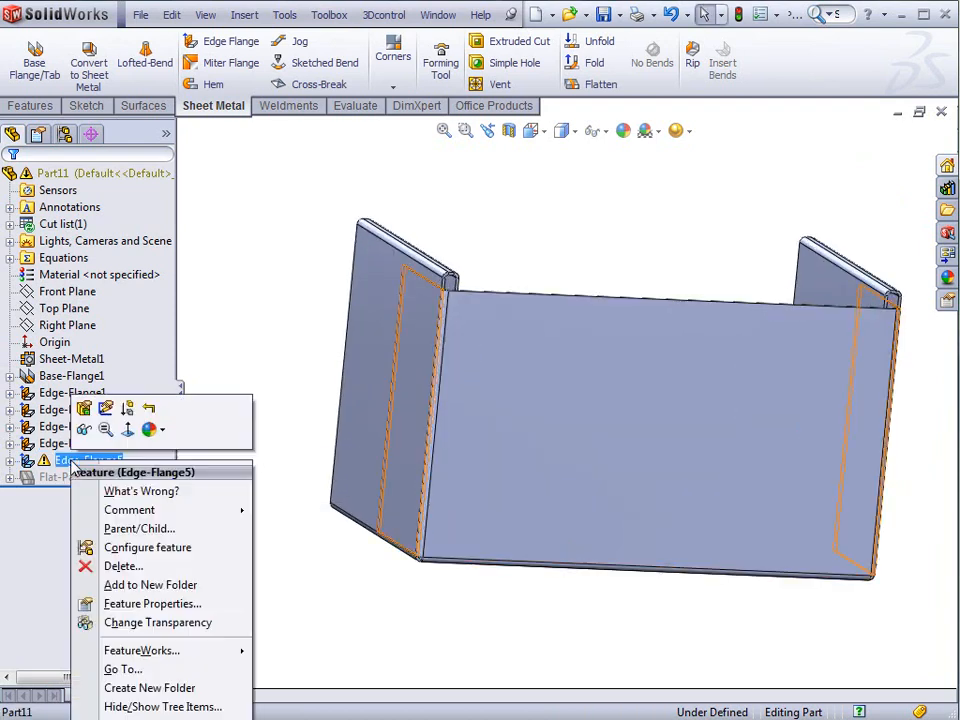
pyautogui.click(84, 409)
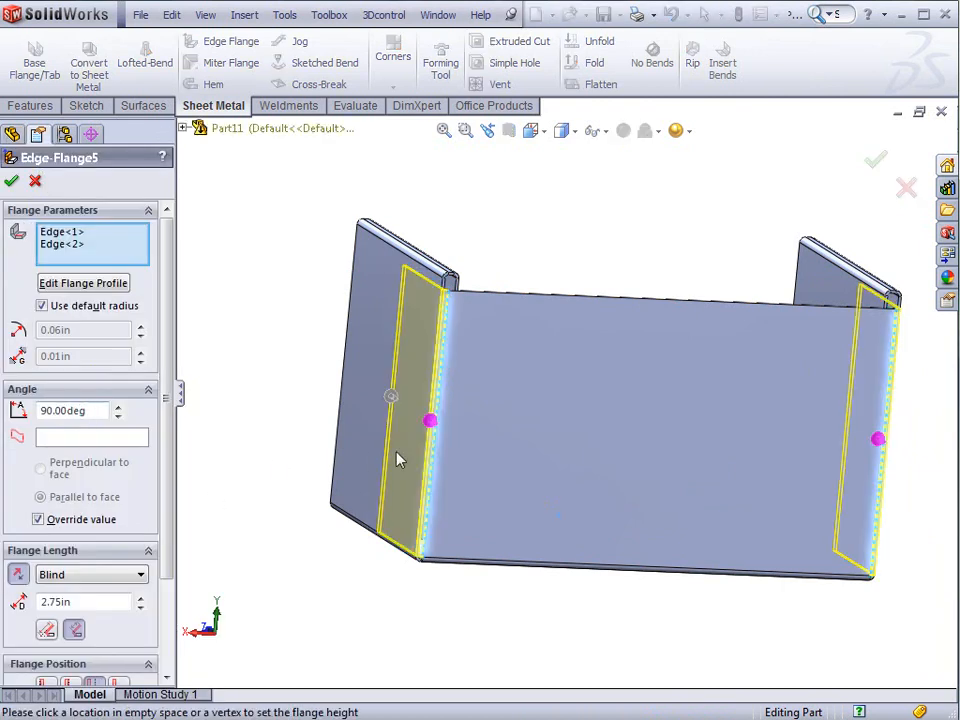
pyautogui.scroll(1, 475, 453)
pyautogui.moveTo(171, 503); pyautogui.dragTo(171, 568)
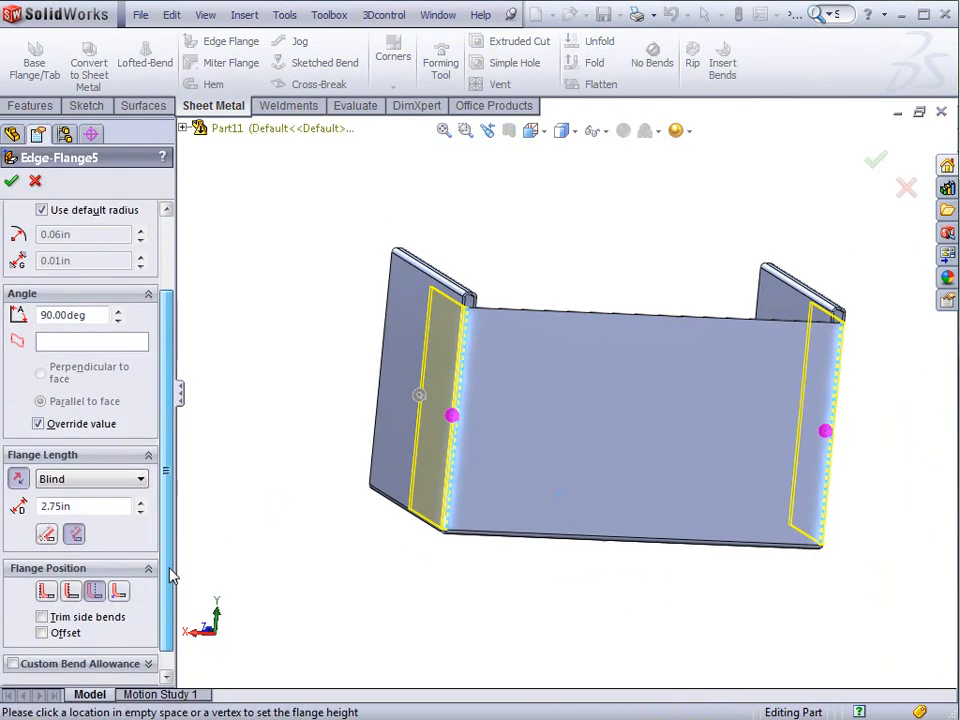
pyautogui.moveTo(497, 396); pyautogui.dragTo(452, 367, button='middle')
pyautogui.scroll(-3, 440, 355)
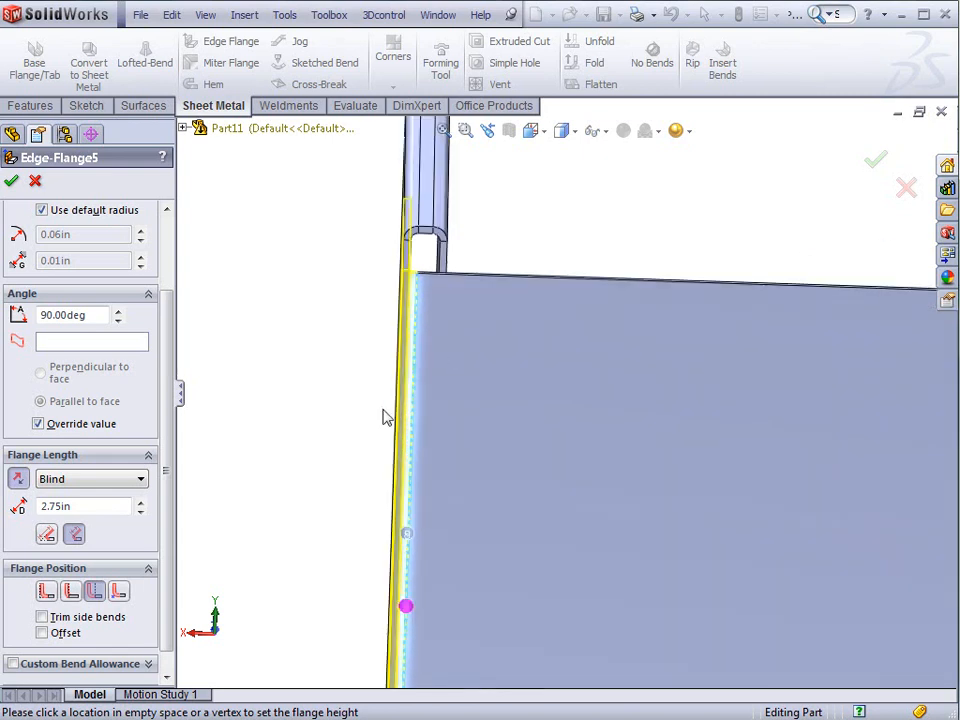
pyautogui.scroll(1, 449, 594)
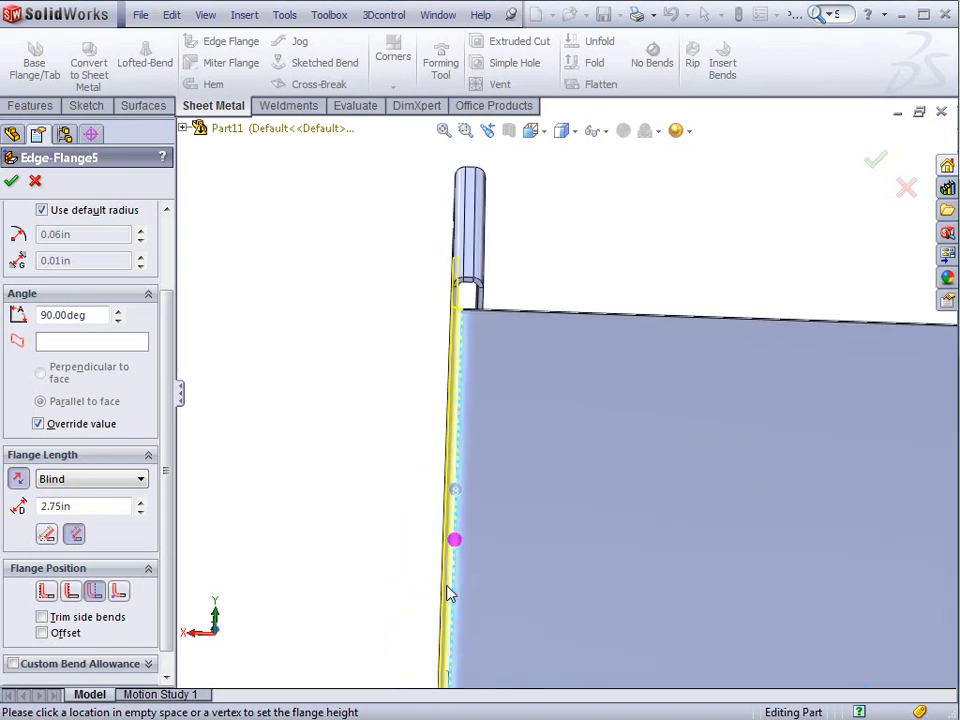
pyautogui.click(46, 592)
pyautogui.scroll(-2, 455, 403)
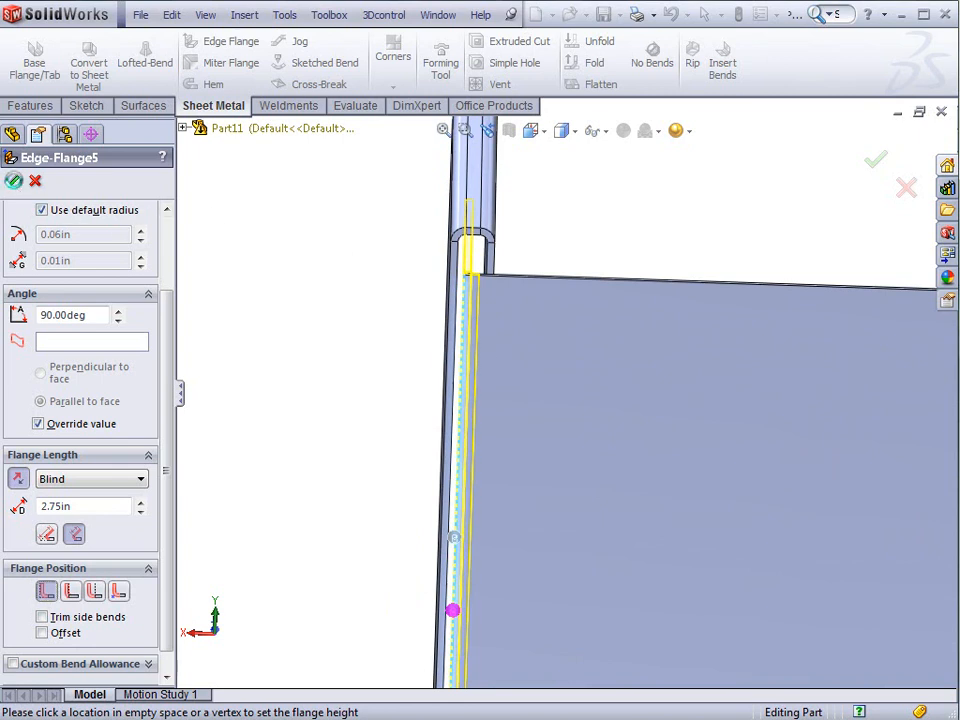
pyautogui.click(14, 180)
# Set up an upward edge flange along the base plate's front long edge with a length of 5.75 in
pyautogui.press('f')
pyautogui.moveTo(712, 486); pyautogui.dragTo(618, 476, button='middle')
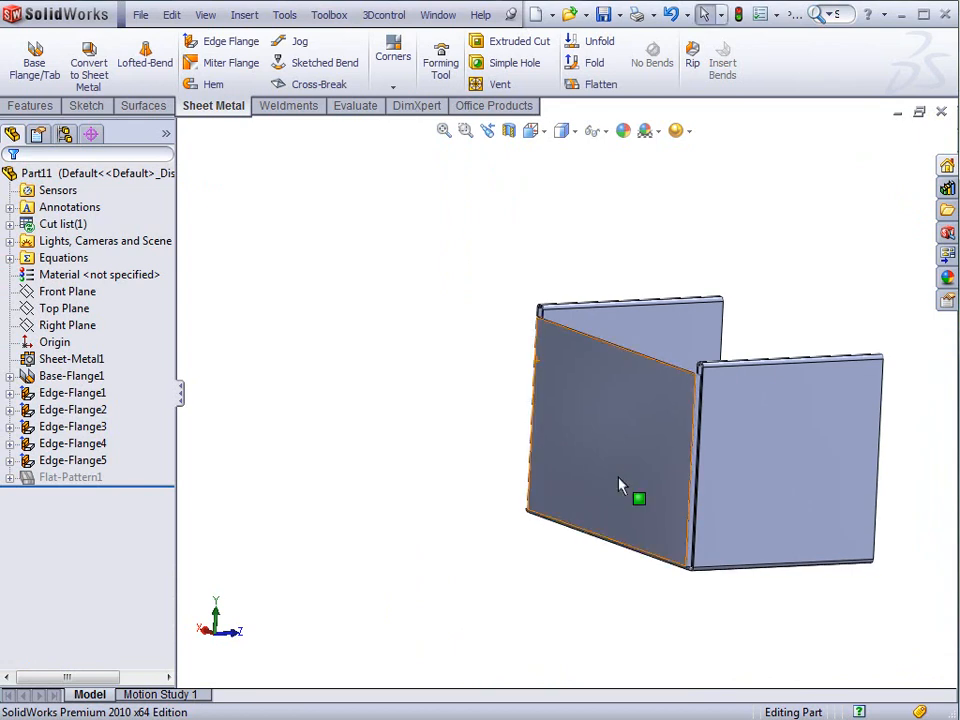
pyautogui.scroll(-3, 651, 407)
pyautogui.moveTo(651, 407); pyautogui.dragTo(516, 420, button='middle')
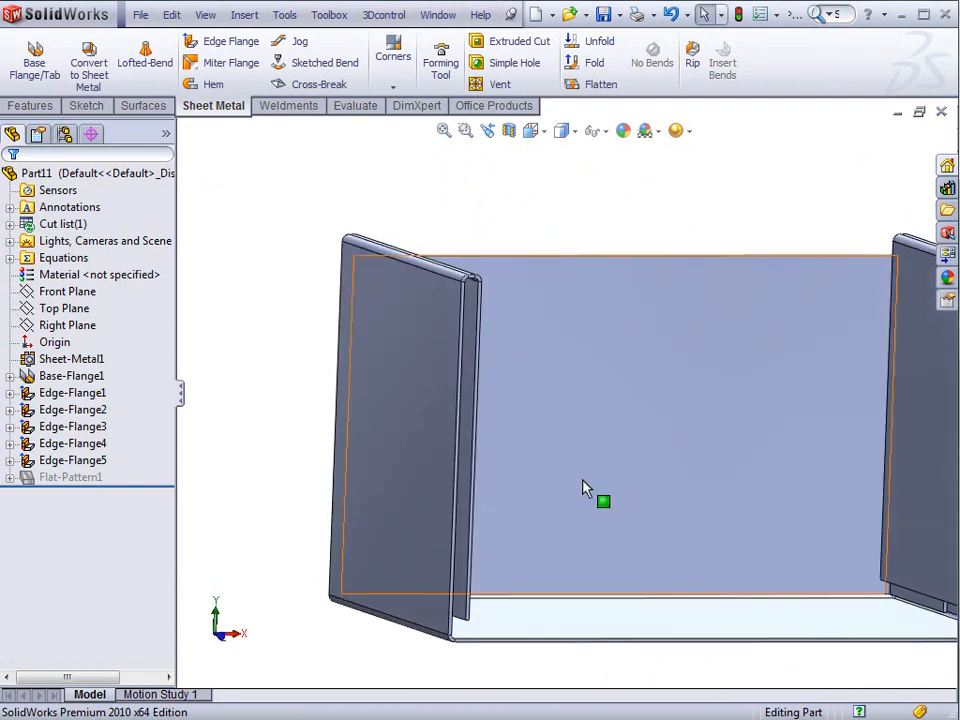
pyautogui.scroll(3, 596, 497)
pyautogui.moveTo(596, 497); pyautogui.dragTo(600, 490, button='middle')
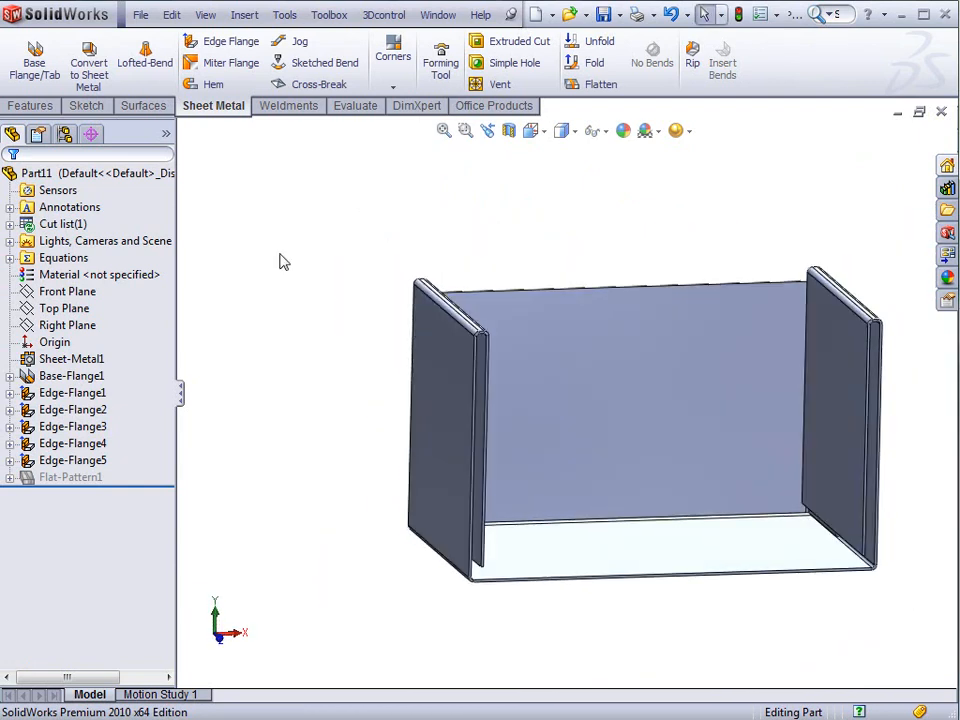
pyautogui.click(214, 40)
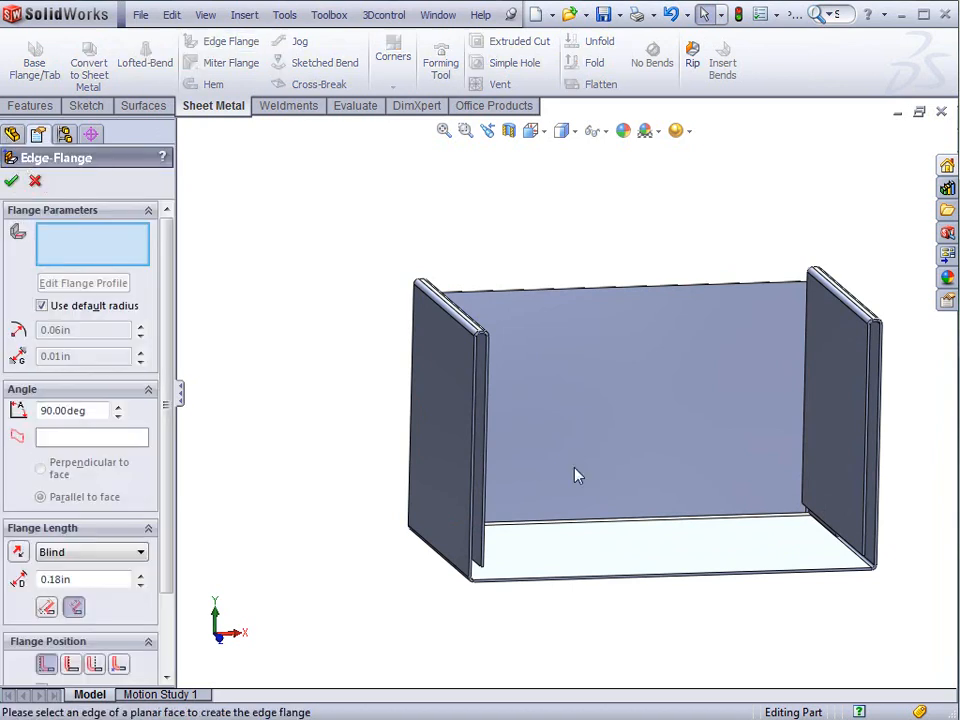
pyautogui.click(665, 587)
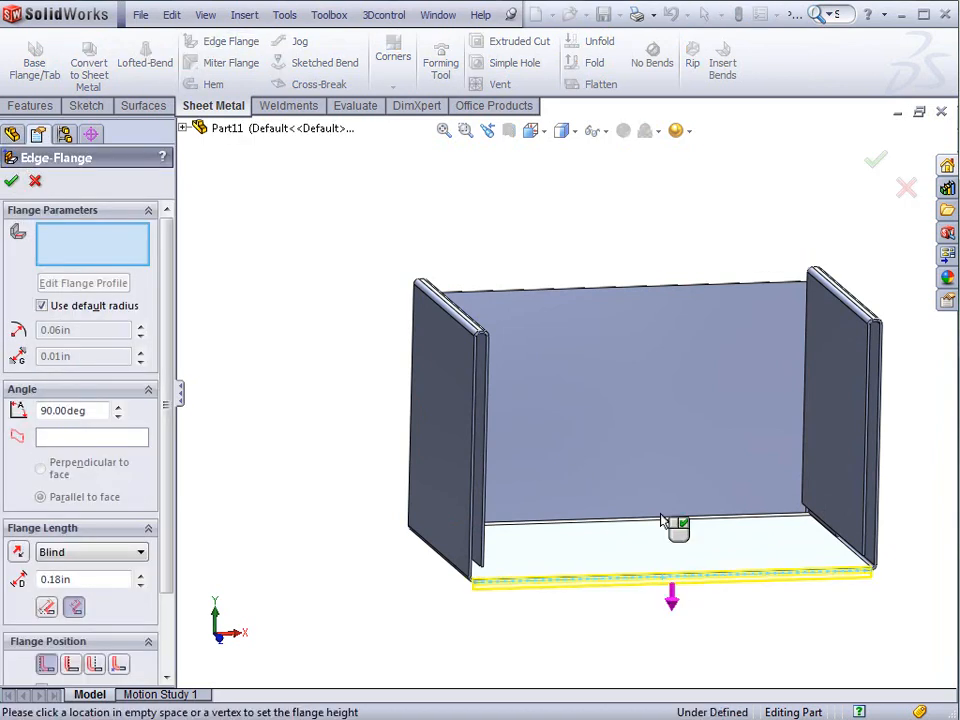
pyautogui.click(671, 343)
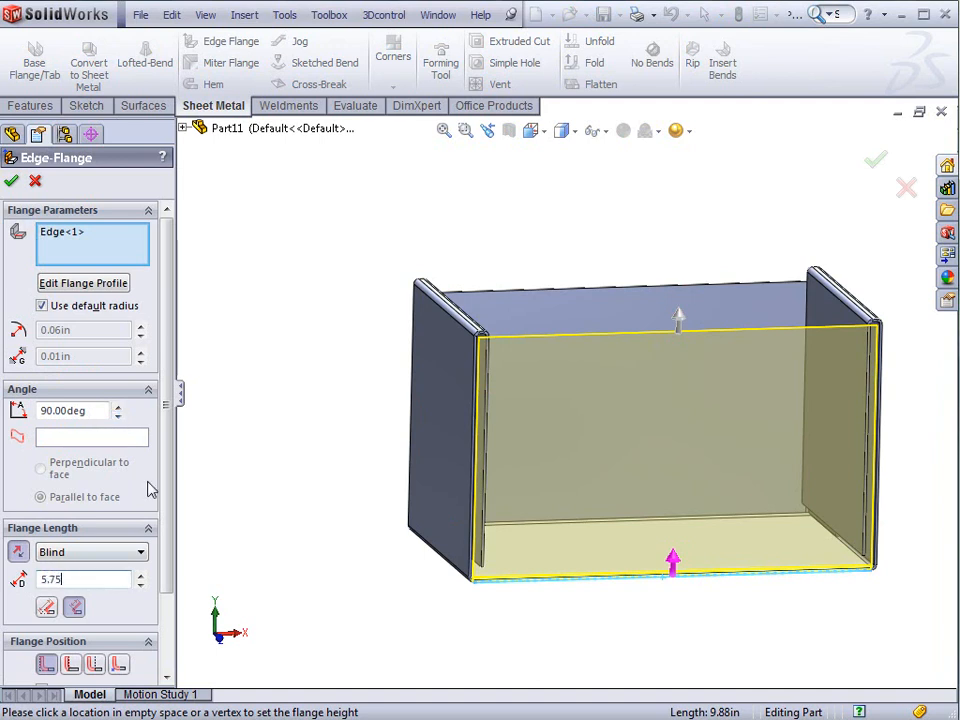
# Set the front flange's position to Bend Outside and create the front wall
pyautogui.scroll(-2, 167, 519)
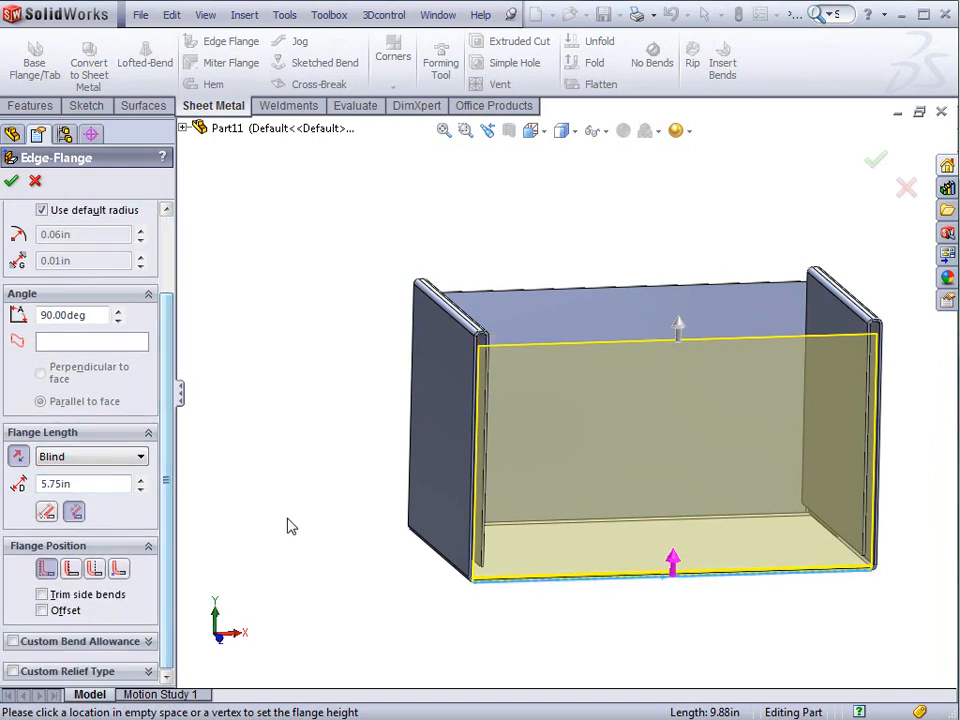
pyautogui.click(94, 569)
pyautogui.moveTo(332, 583); pyautogui.dragTo(501, 557, button='middle')
pyautogui.scroll(-6, 690, 585)
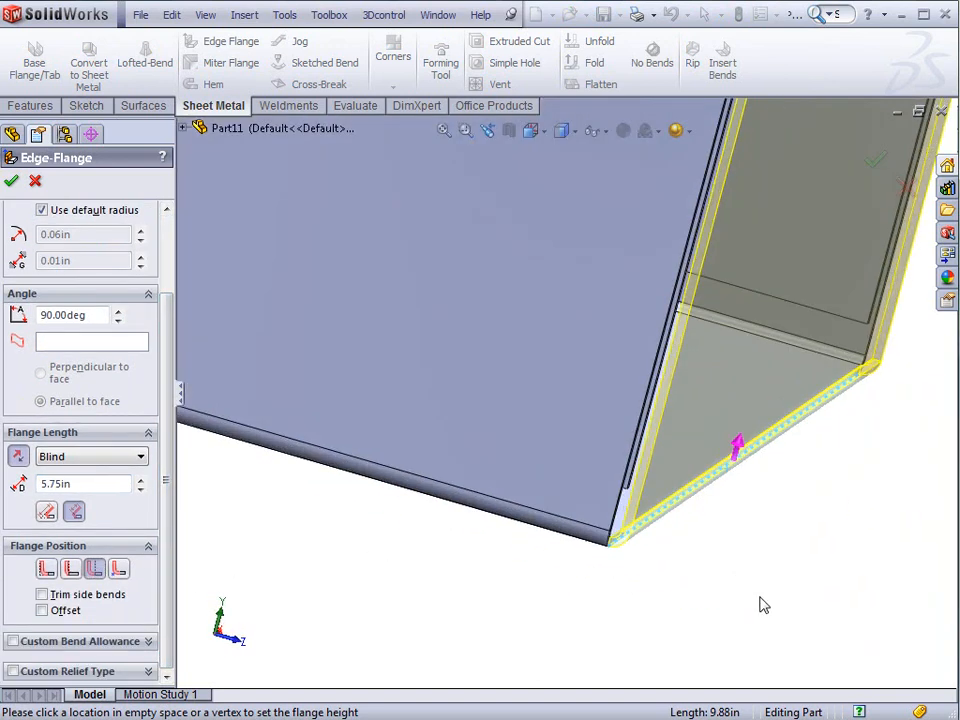
pyautogui.scroll(5, 636, 246)
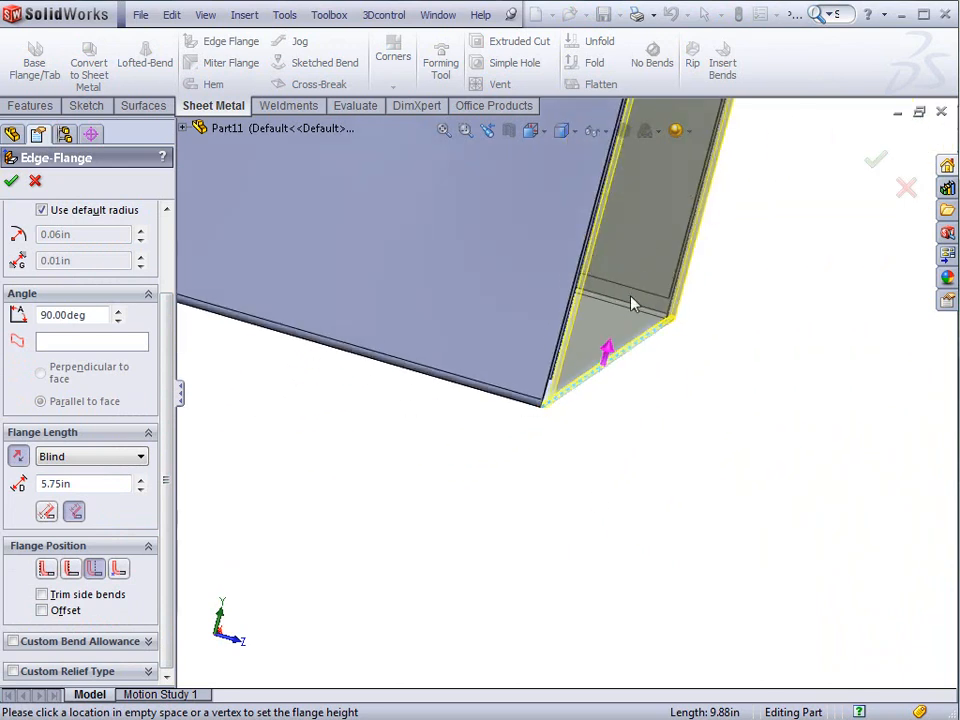
pyautogui.moveTo(624, 254); pyautogui.dragTo(557, 230, button='middle')
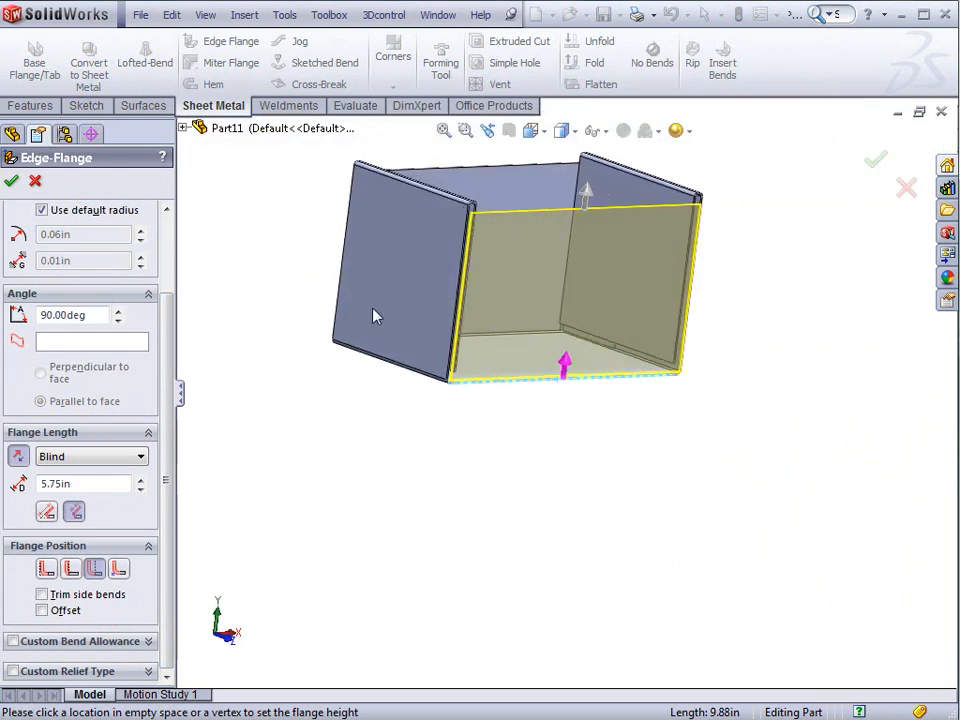
pyautogui.click(12, 183)
# Sketch a circle about 1.13 in in diameter on the front wall's outer face, centred on the midpoint of its upper edge
pyautogui.scroll(3, 510, 310)
pyautogui.moveTo(553, 302); pyautogui.dragTo(509, 303, button='middle')
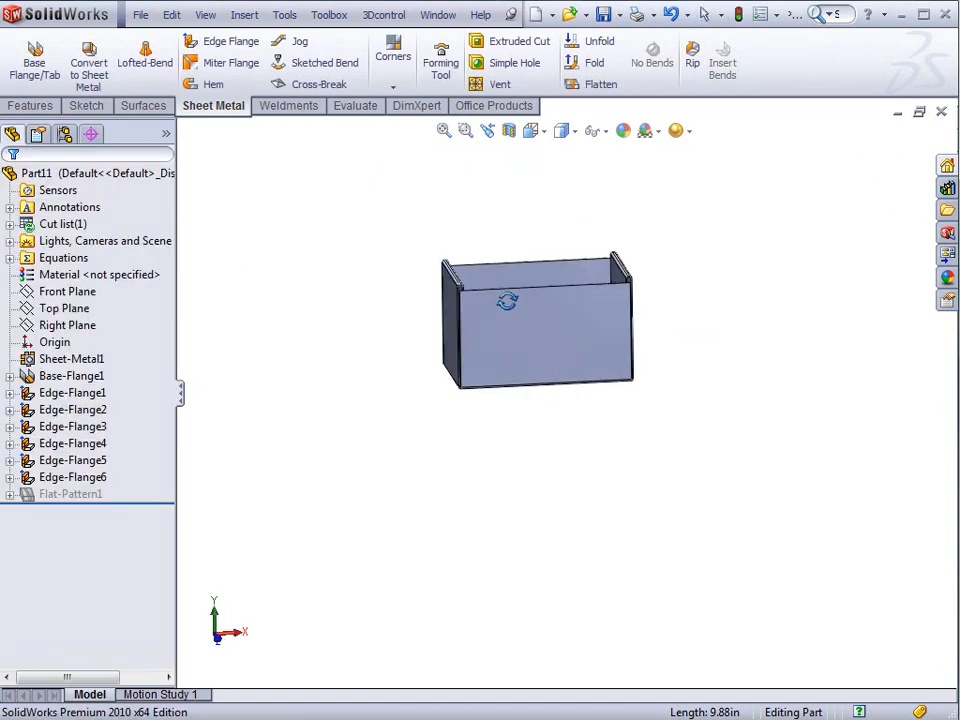
pyautogui.scroll(-5, 553, 315)
pyautogui.click(548, 308)
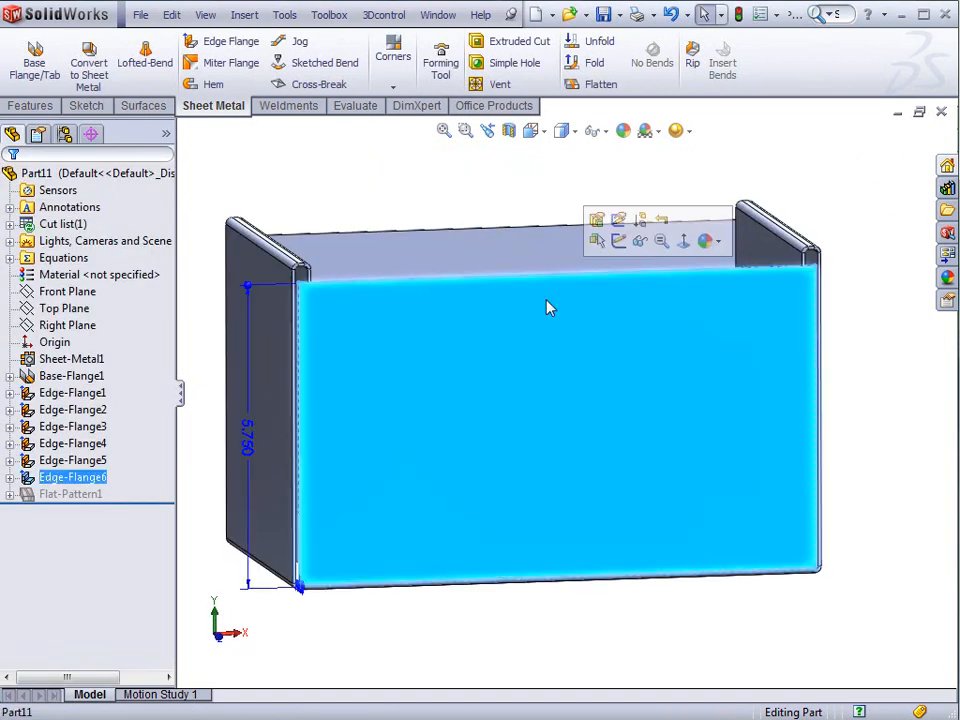
pyautogui.click(618, 241)
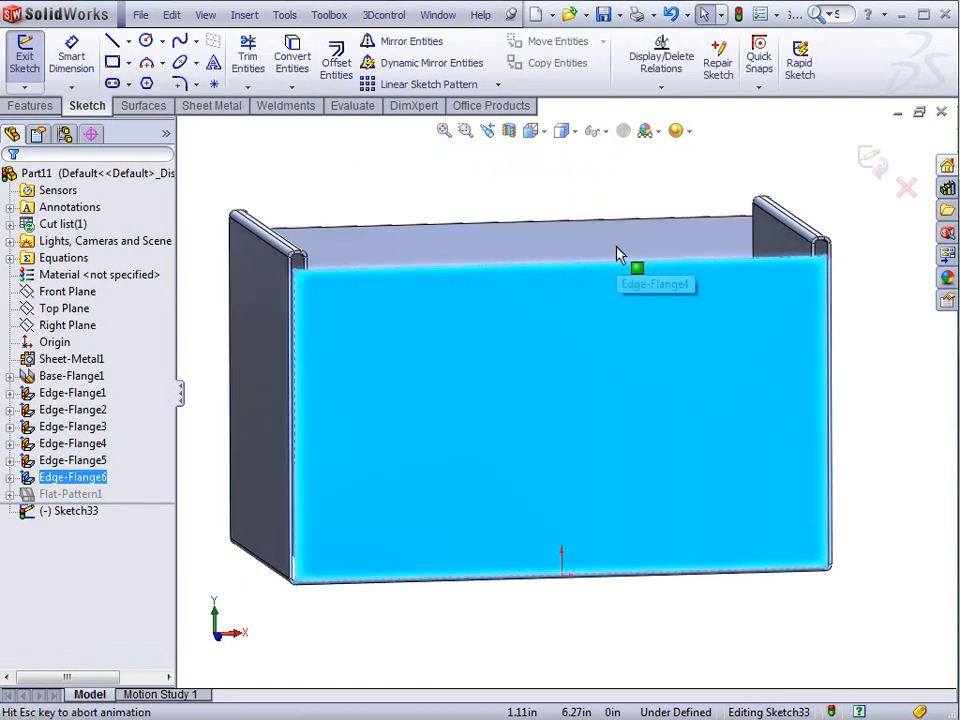
pyautogui.click(146, 40)
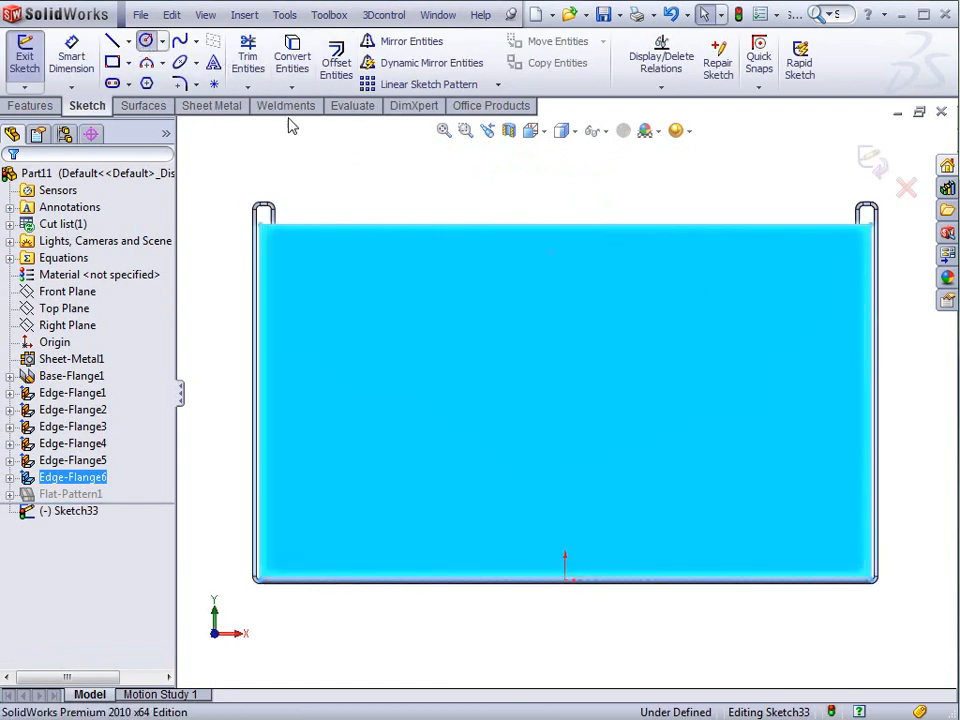
pyautogui.click(565, 224)
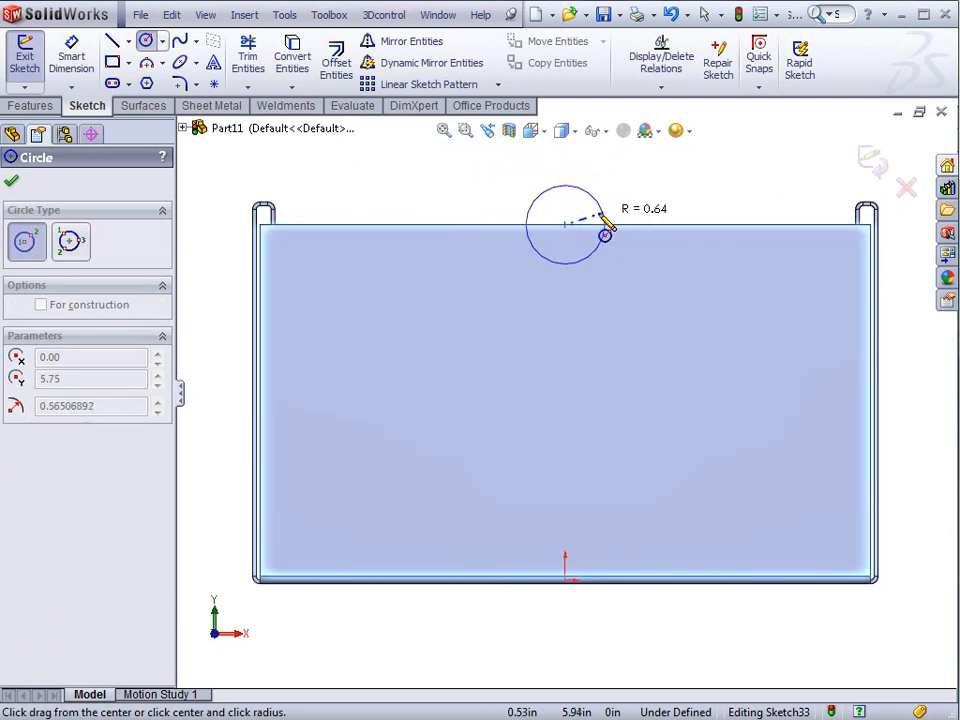
pyautogui.click(605, 225)
# Dimension the circle's diameter as 1 in
pyautogui.press('d')
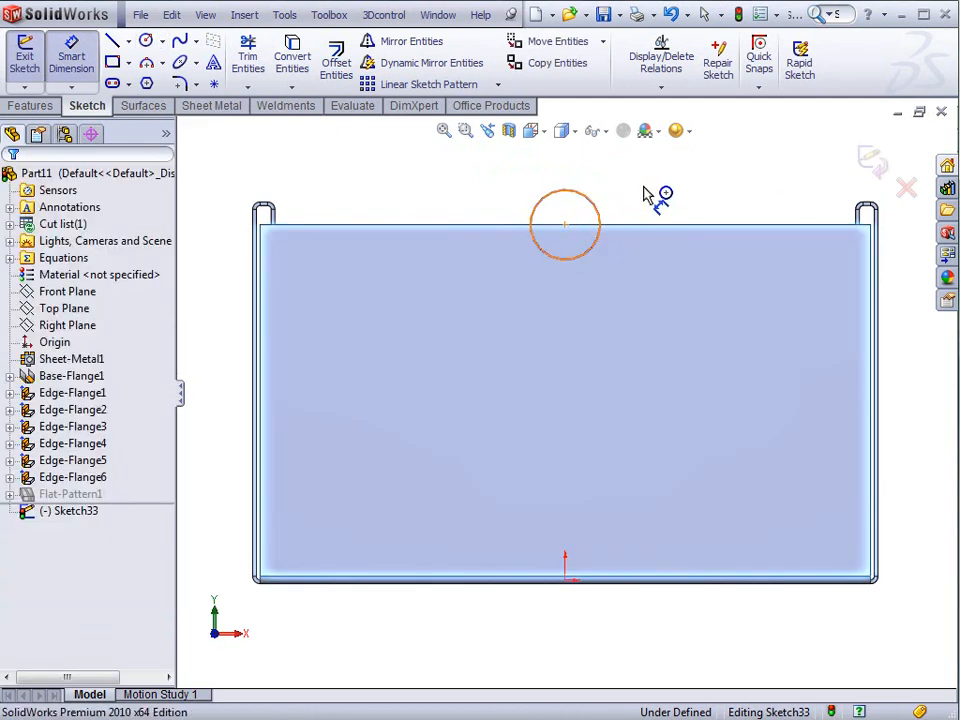
pyautogui.click(664, 183)
pyautogui.write('1')
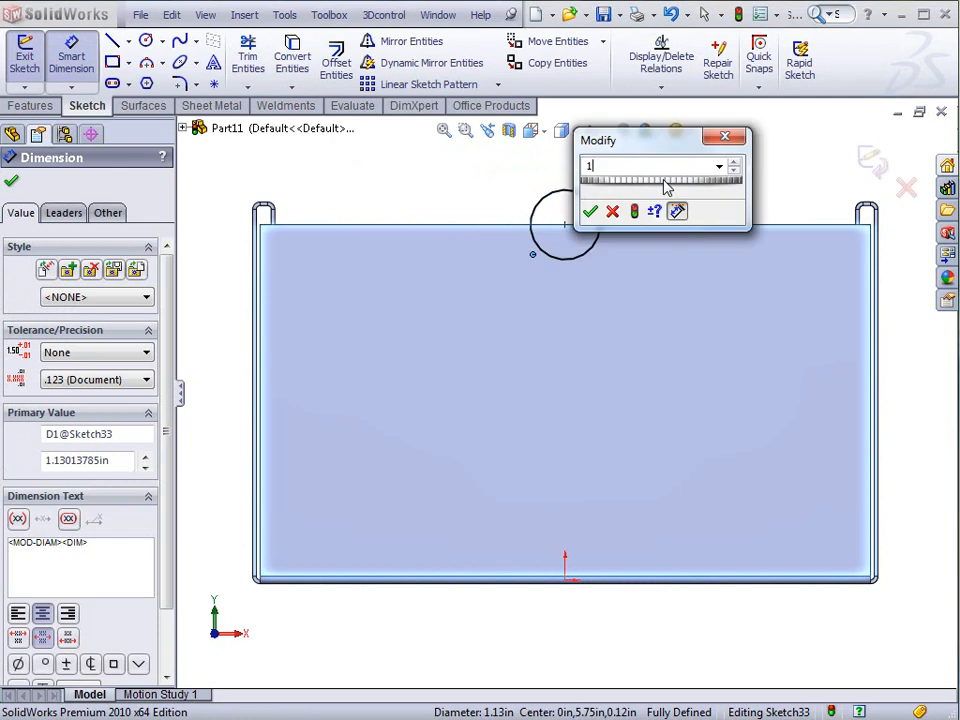
pyautogui.press('Return')
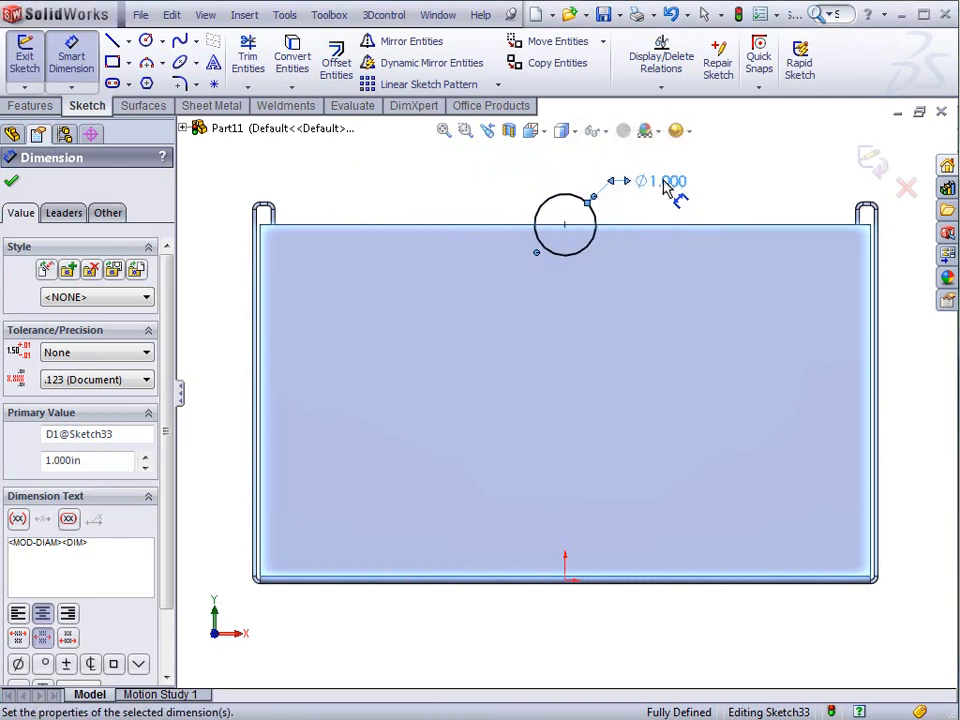
# Cut the circle through the front wall only, using an Extruded Cut with the Up To Next end condition
pyautogui.click(30, 105)
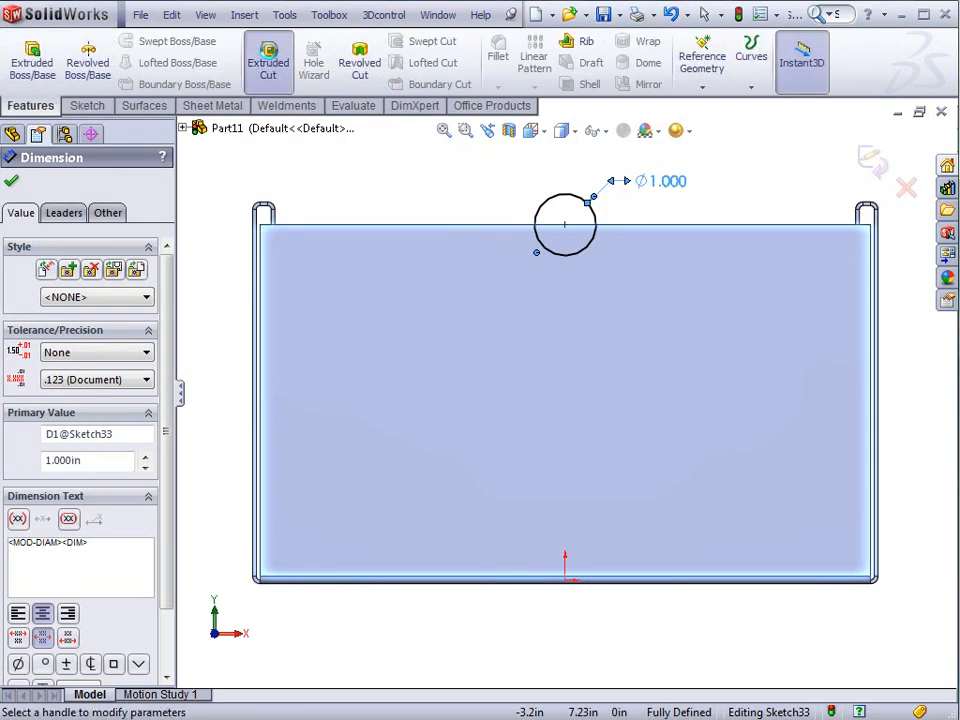
pyautogui.click(268, 58)
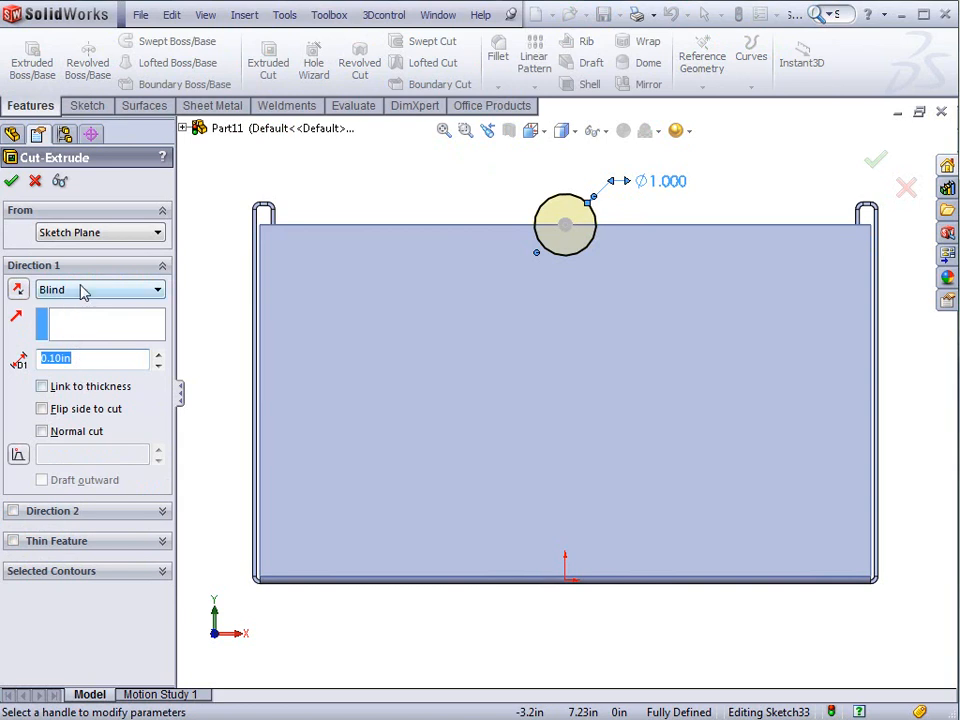
pyautogui.click(76, 292)
pyautogui.click(75, 330)
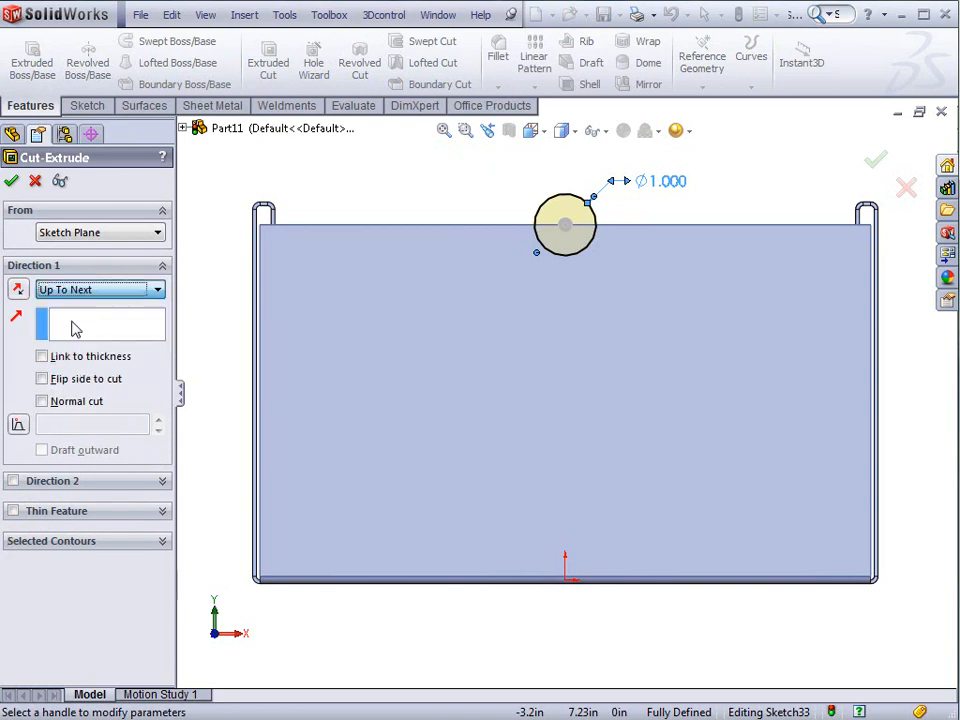
pyautogui.click(11, 181)
# Set up an edge flange on one vertical edge of the front wall, pointing backward along the side wall, with a length of 2.75 in
pyautogui.moveTo(364, 343); pyautogui.dragTo(425, 393, button='middle')
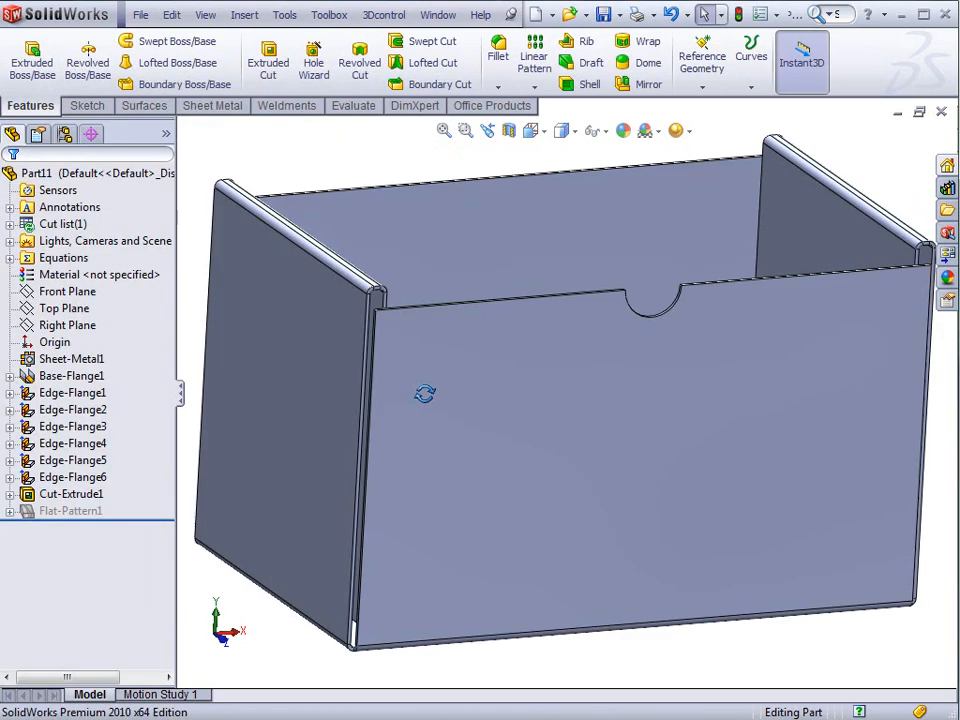
pyautogui.scroll(-3, 589, 465)
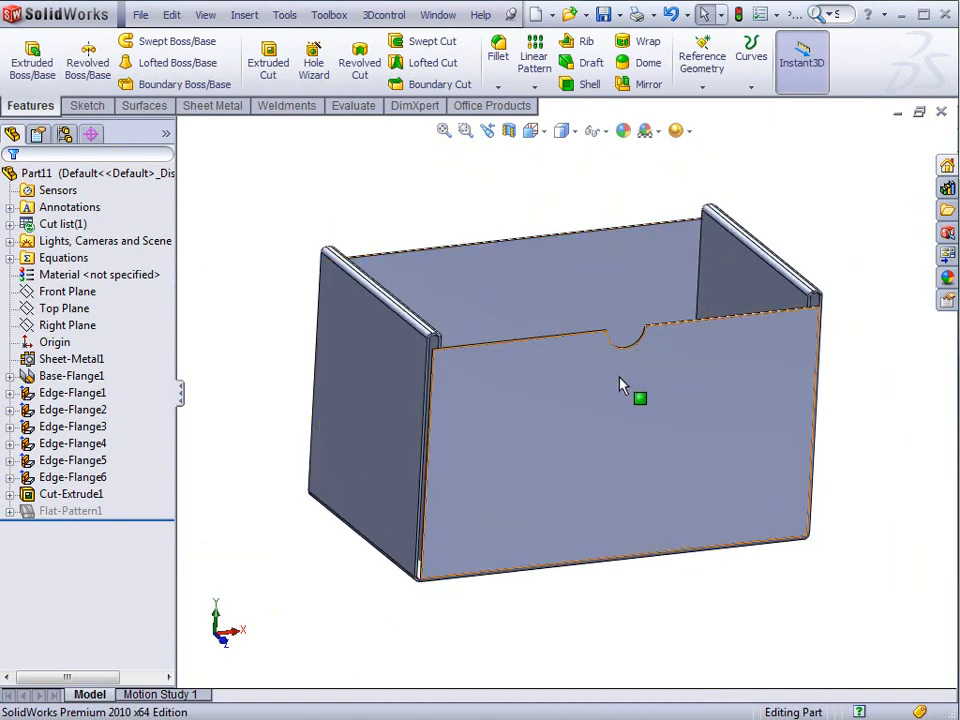
pyautogui.scroll(2, 620, 386)
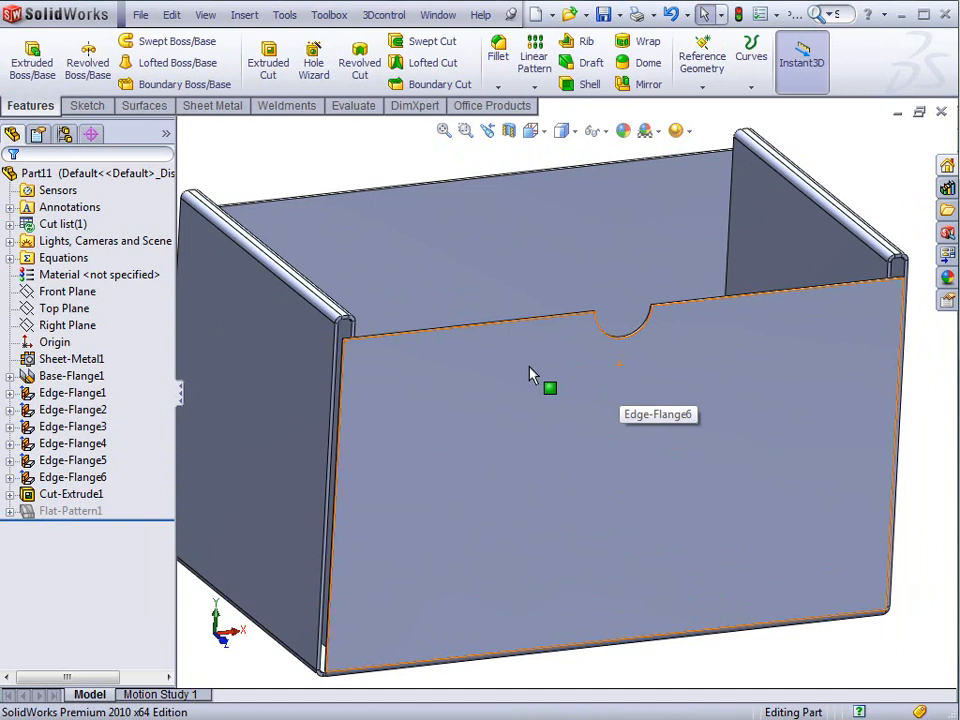
pyautogui.click(193, 106)
pyautogui.click(216, 41)
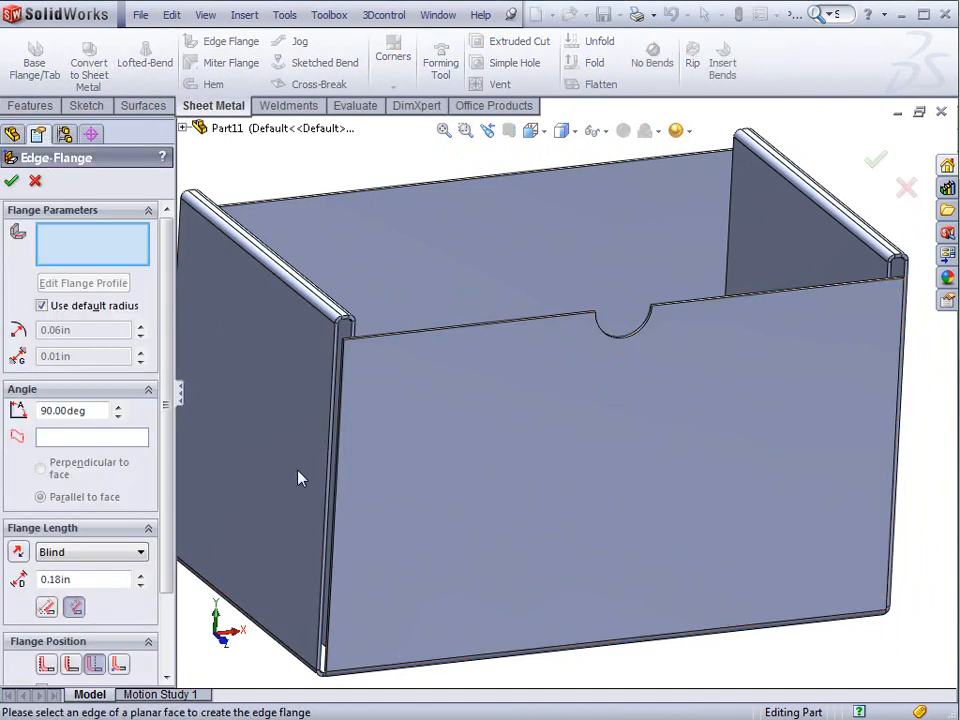
pyautogui.click(335, 505)
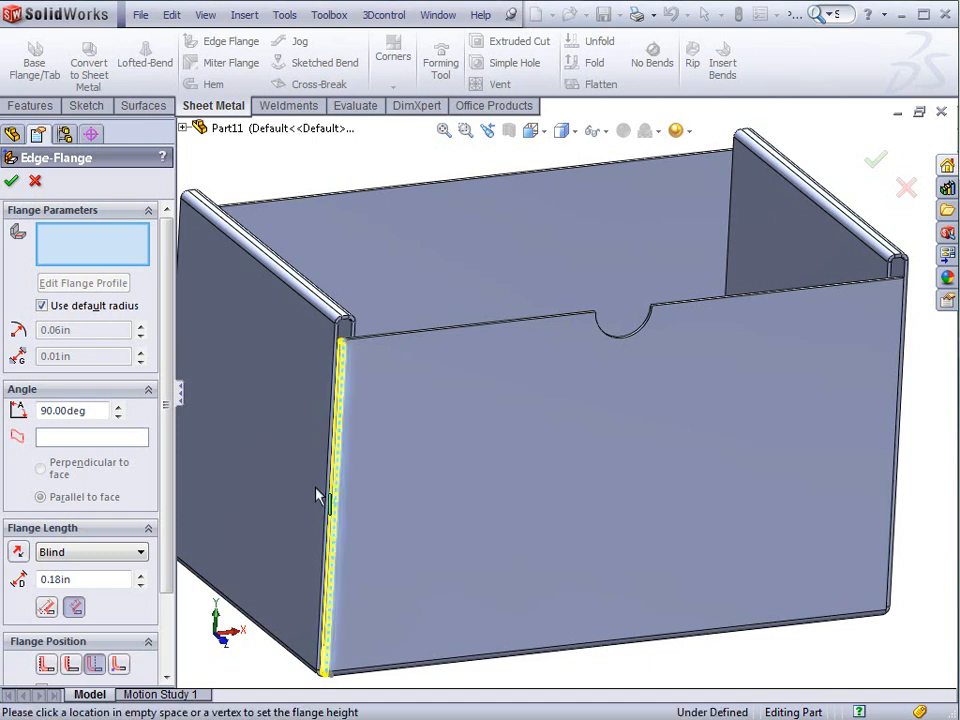
pyautogui.click(275, 453)
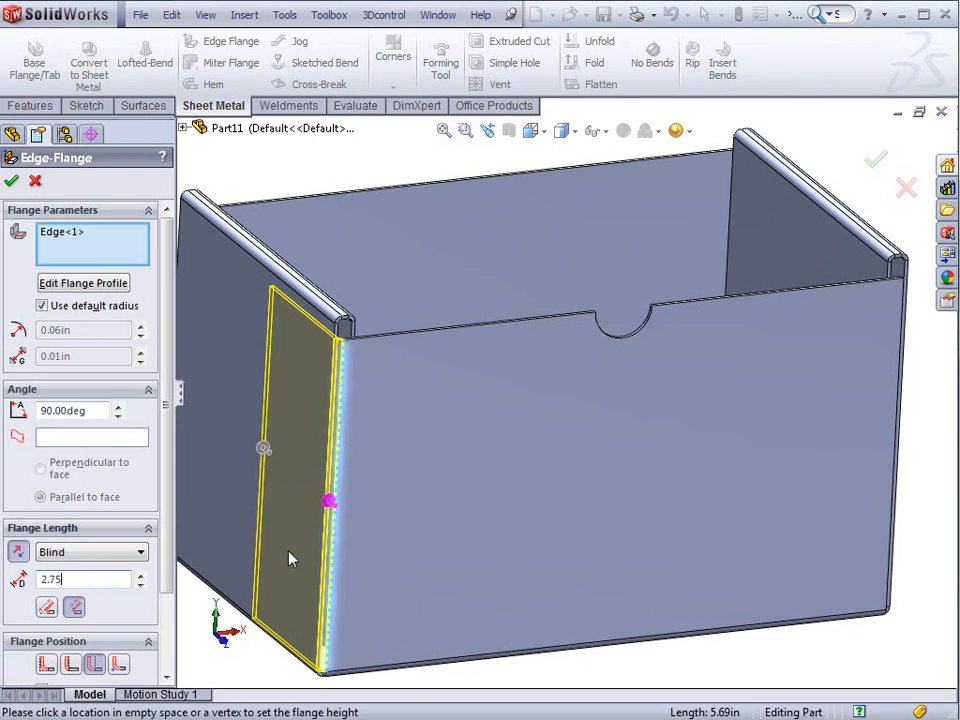
pyautogui.write('2.75')
# Add the front wall's opposite vertical edge to the same edge flange
pyautogui.scroll(3, 568, 471)
pyautogui.moveTo(568, 471); pyautogui.dragTo(673, 392, button='middle')
pyautogui.scroll(-4, 615, 440)
pyautogui.scroll(-2, 612, 436)
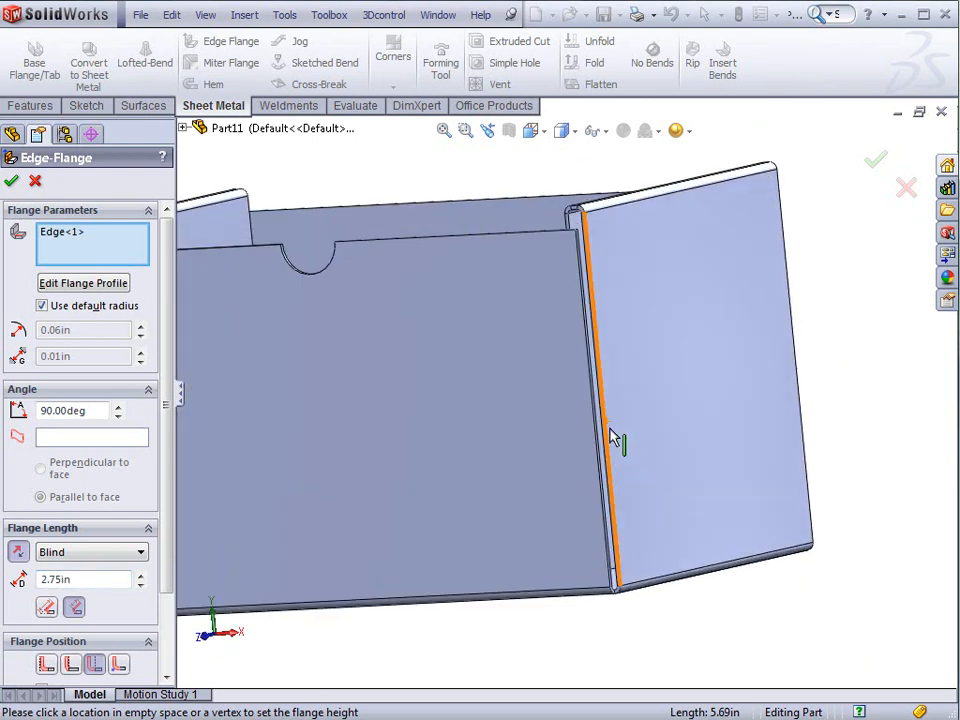
pyautogui.click(600, 430)
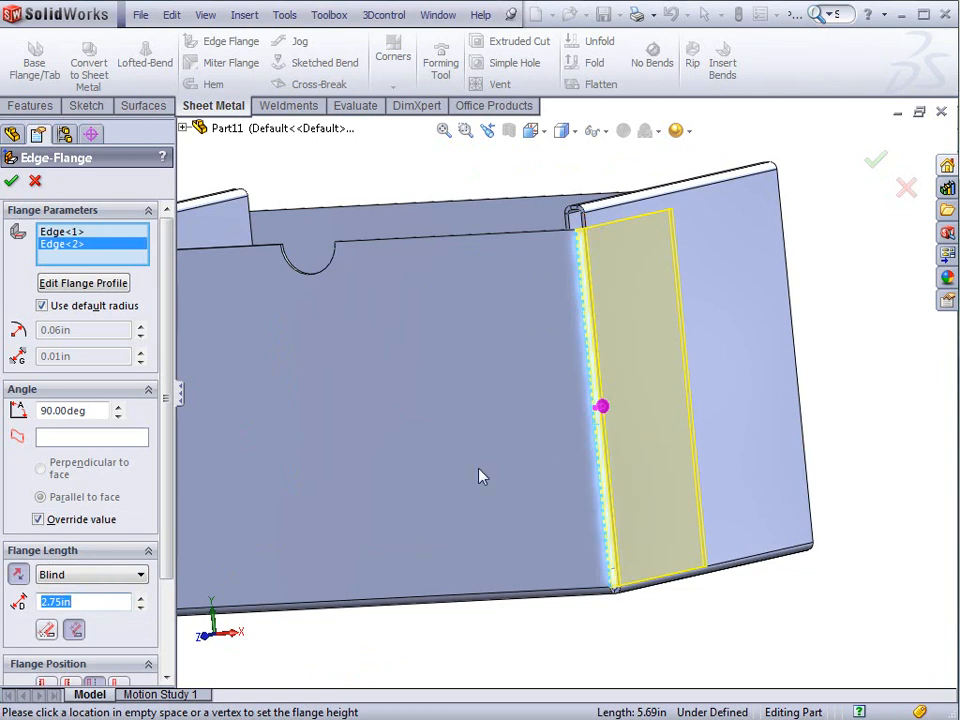
# Set the flange position to Material Inside and create both side tabs on the front wall
pyautogui.scroll(3, 478, 476)
pyautogui.moveTo(514, 441); pyautogui.dragTo(660, 349, button='middle')
pyautogui.scroll(-3, 640, 368)
pyautogui.scroll(-2, 640, 368)
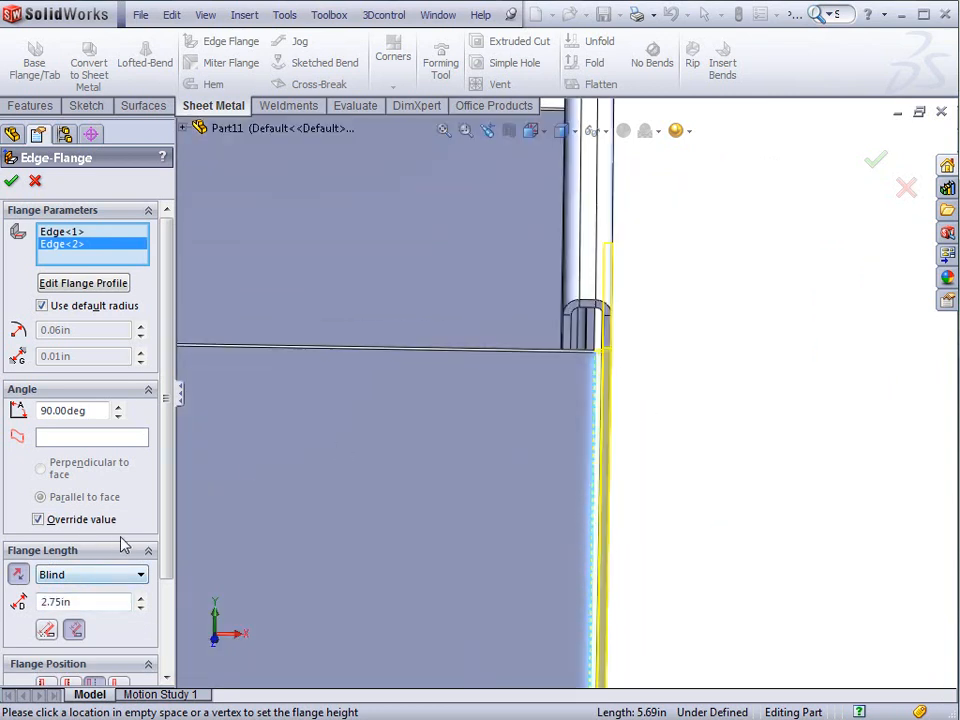
pyautogui.moveTo(165, 519); pyautogui.dragTo(176, 634)
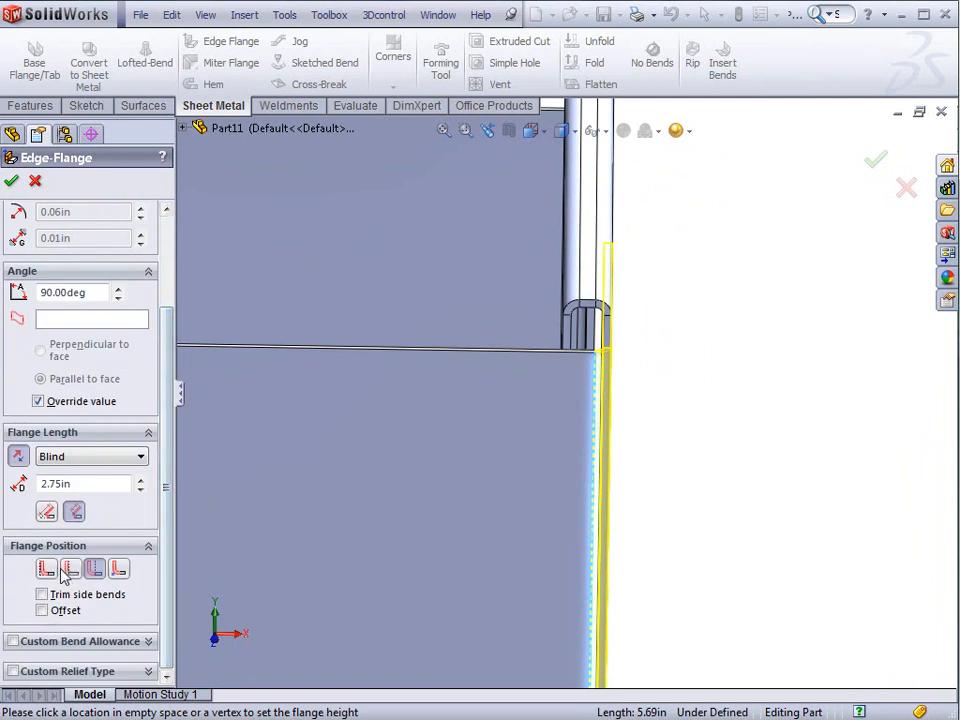
pyautogui.click(45, 569)
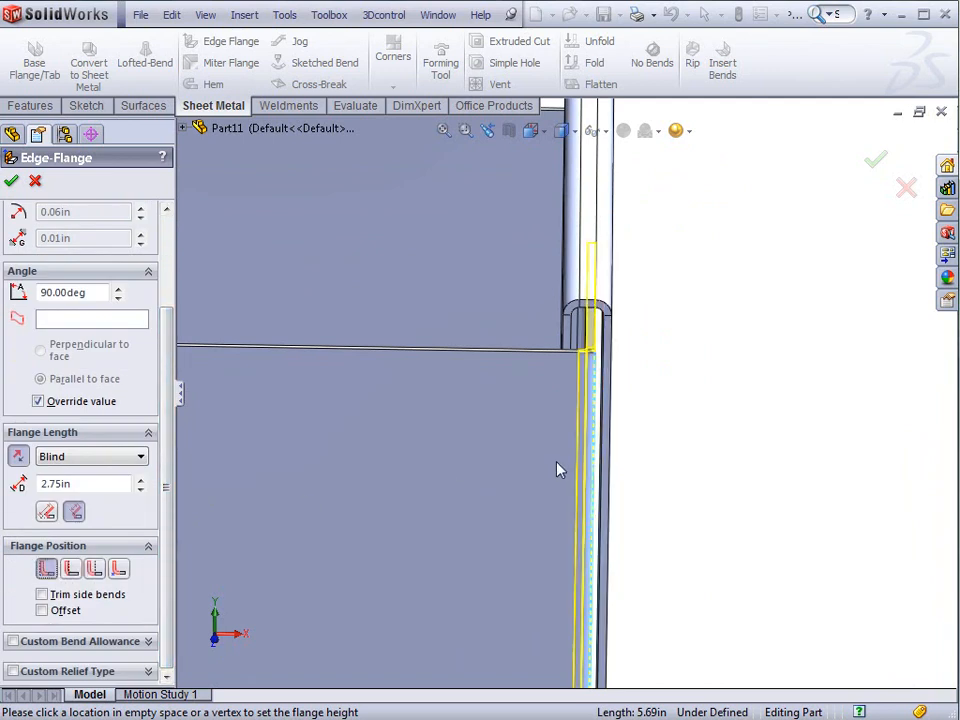
pyautogui.scroll(5, 476, 452)
pyautogui.moveTo(371, 480); pyautogui.dragTo(411, 381, button='middle')
pyautogui.scroll(-2, 414, 400)
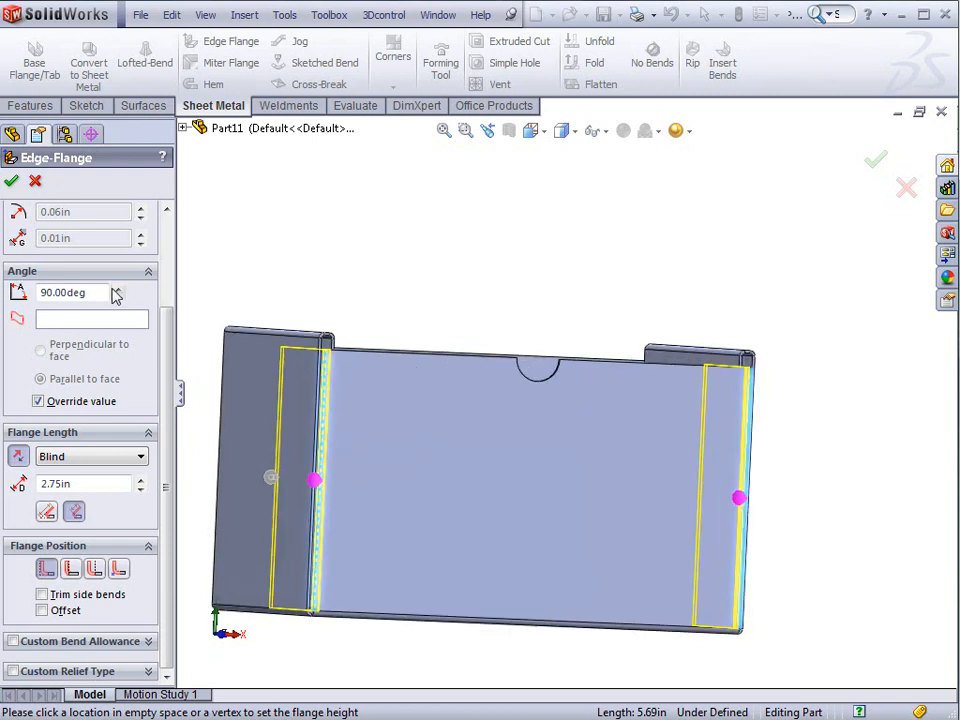
pyautogui.click(11, 182)
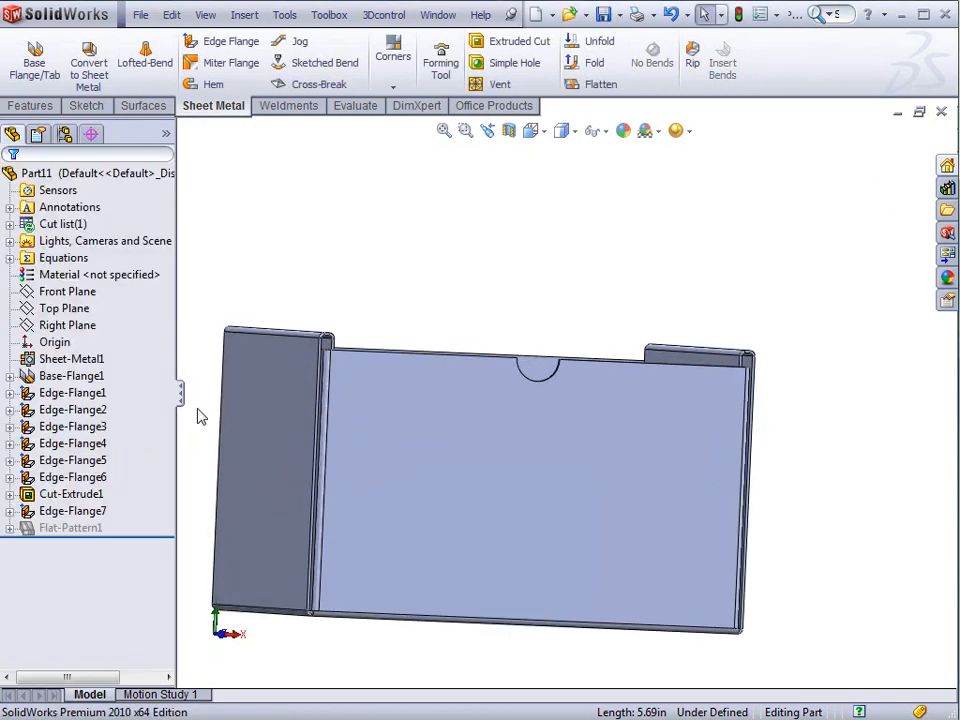
pyautogui.moveTo(336, 422); pyautogui.dragTo(494, 437, button='middle')
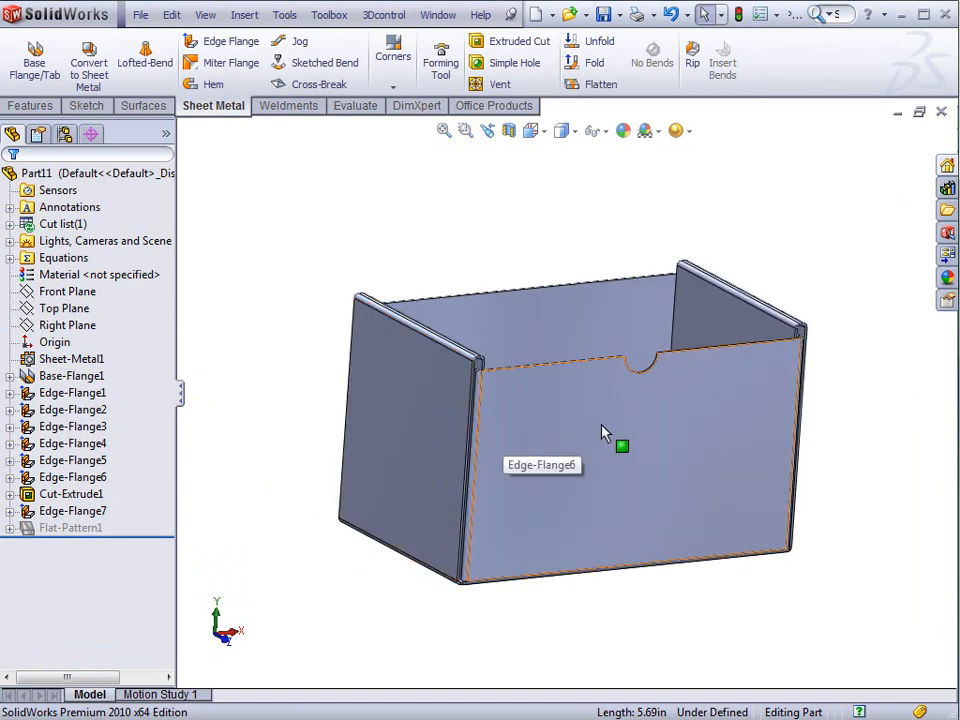
# Flatten the box to examine its flat pattern, and return it to the folded state
pyautogui.moveTo(649, 433); pyautogui.dragTo(697, 465, button='middle')
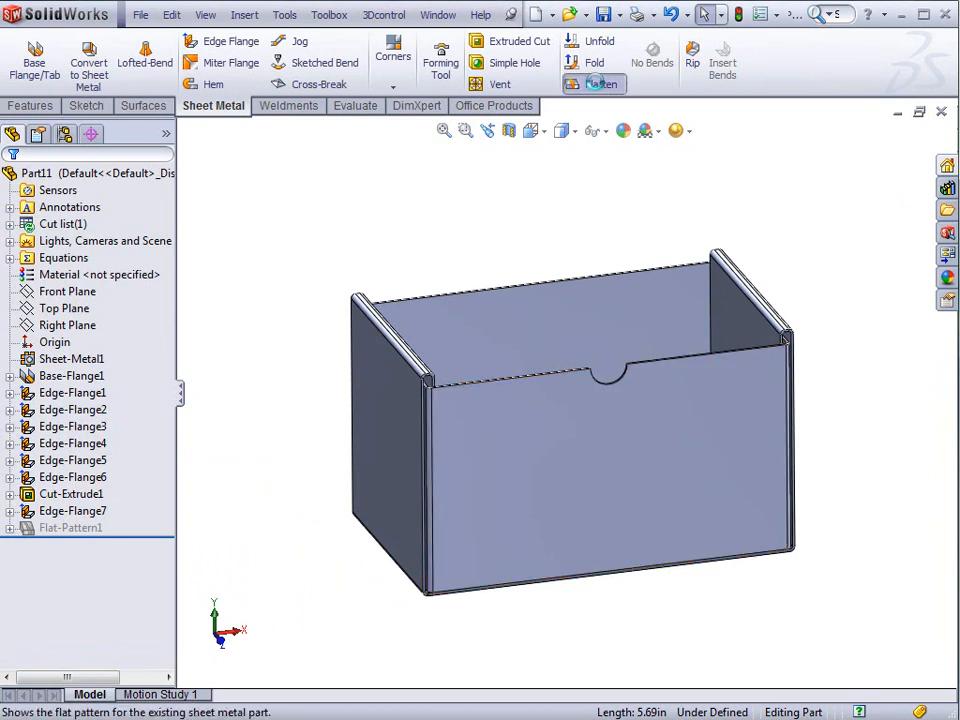
pyautogui.click(594, 84)
pyautogui.click(579, 553)
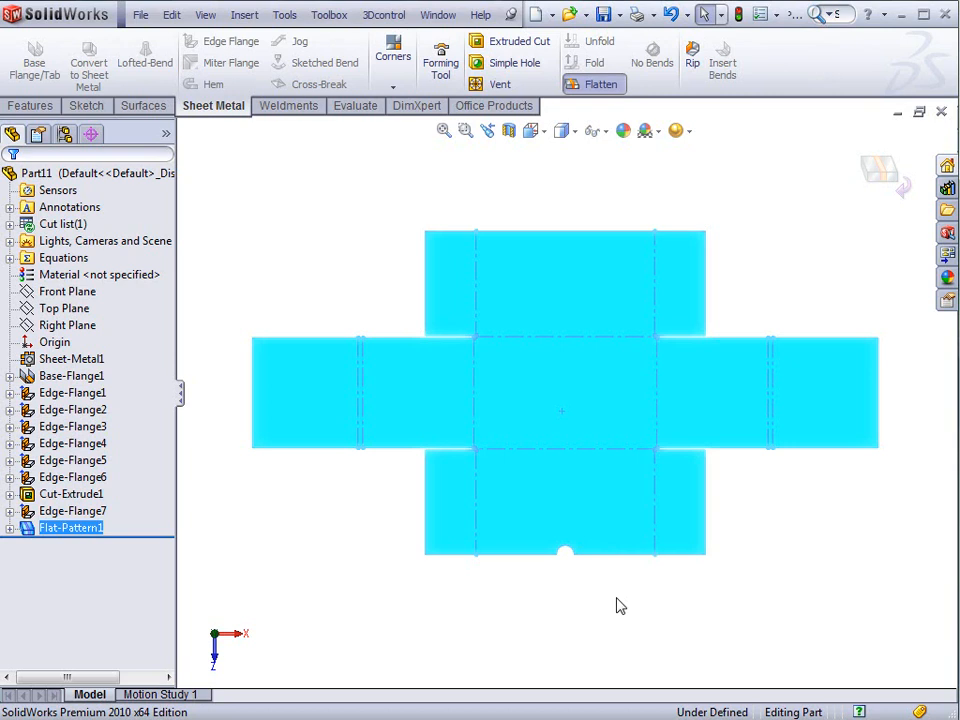
pyautogui.click(598, 86)
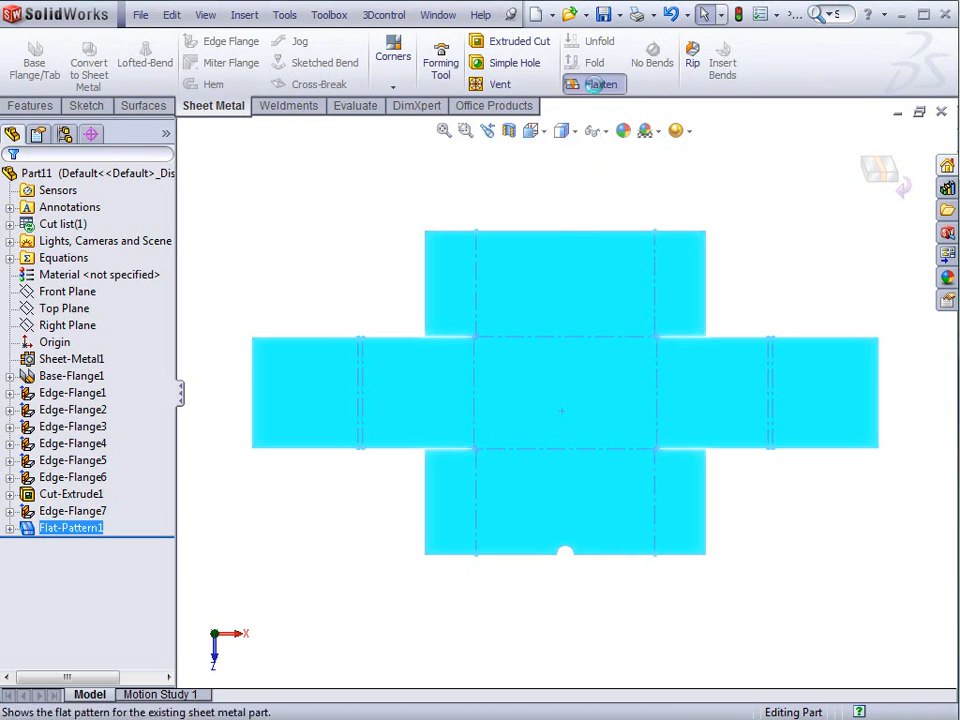
# Create a lid as an edge flange about 5.16 in long on the back wall's top edge, pointing forward over the box
pyautogui.moveTo(600, 313)
pyautogui.mouseDown(button='middle')
pyautogui.moveTo(576, 362)
pyautogui.moveTo(587, 315)
pyautogui.mouseUp(button='middle')
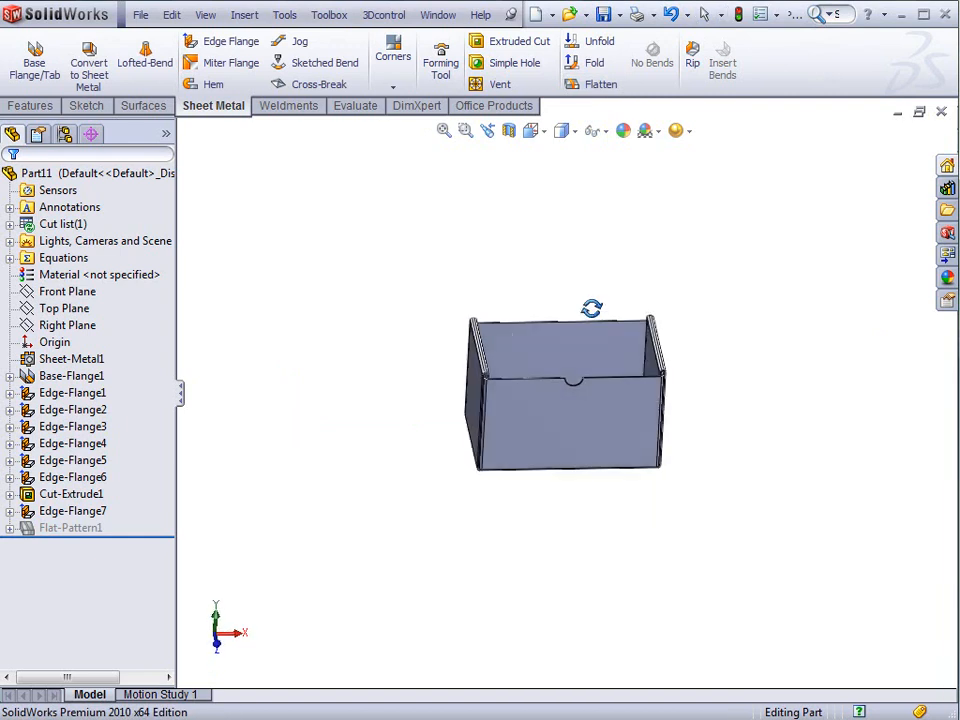
pyautogui.scroll(-3, 596, 380)
pyautogui.moveTo(531, 437); pyautogui.dragTo(560, 440, button='middle')
pyautogui.click(215, 42)
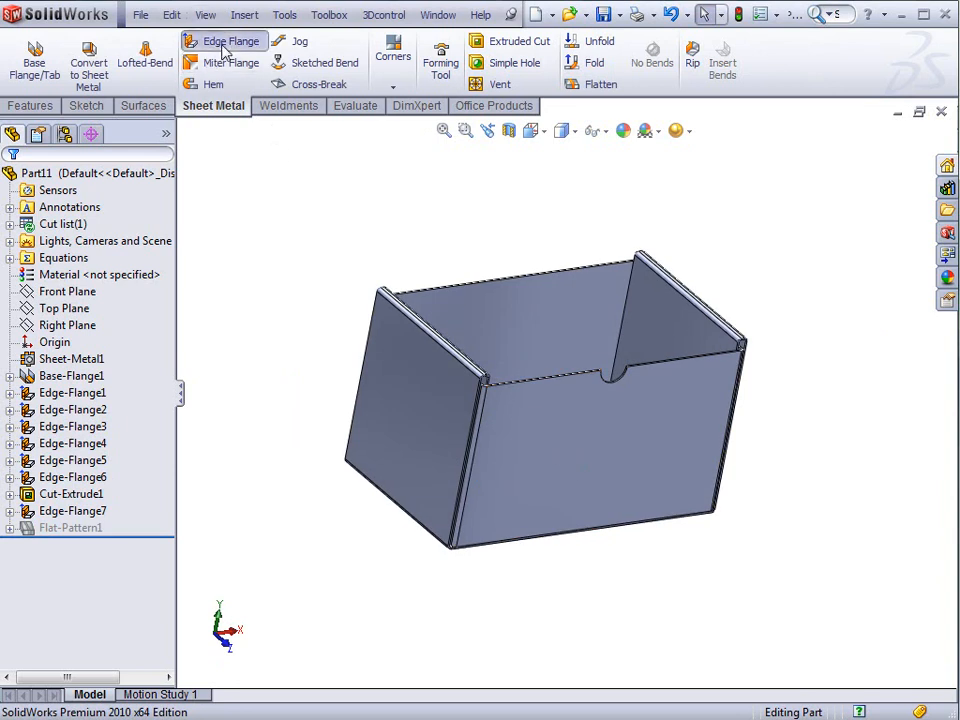
pyautogui.click(440, 286)
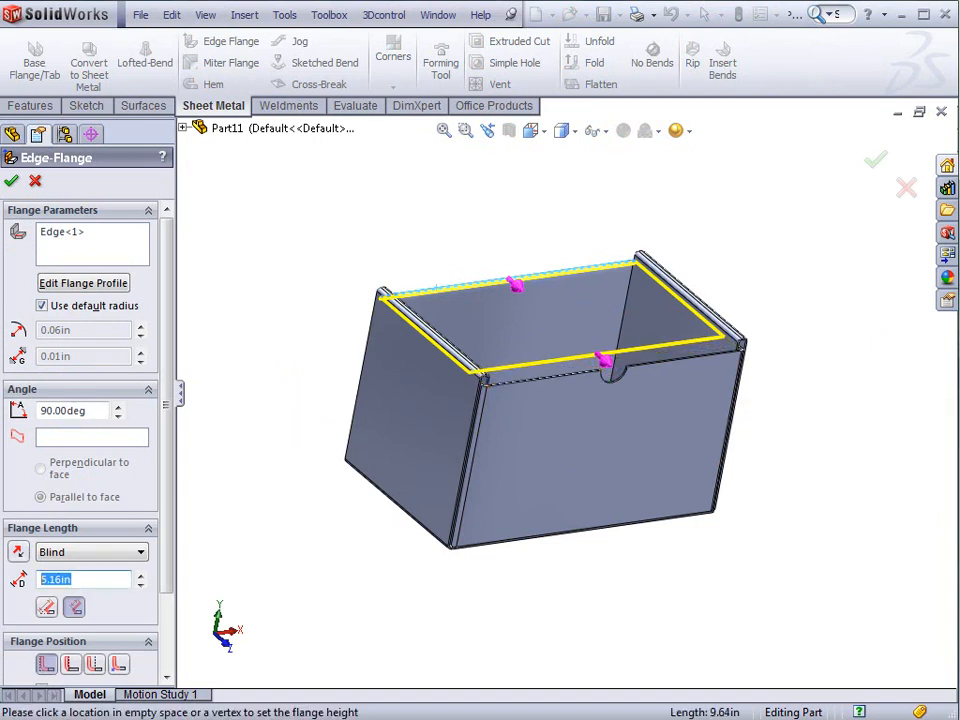
pyautogui.moveTo(356, 516); pyautogui.dragTo(455, 502, button='middle')
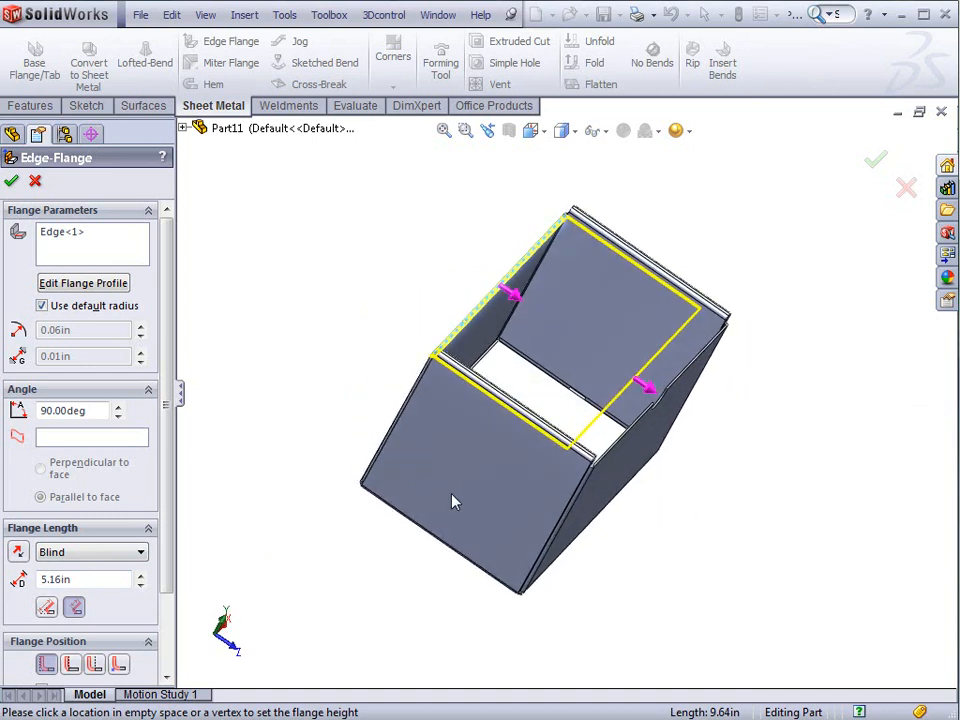
pyautogui.press('Return')
# Edit the lid's edge flange and set its length to 5.75 in
pyautogui.moveTo(629, 400); pyautogui.dragTo(610, 456, button='middle')
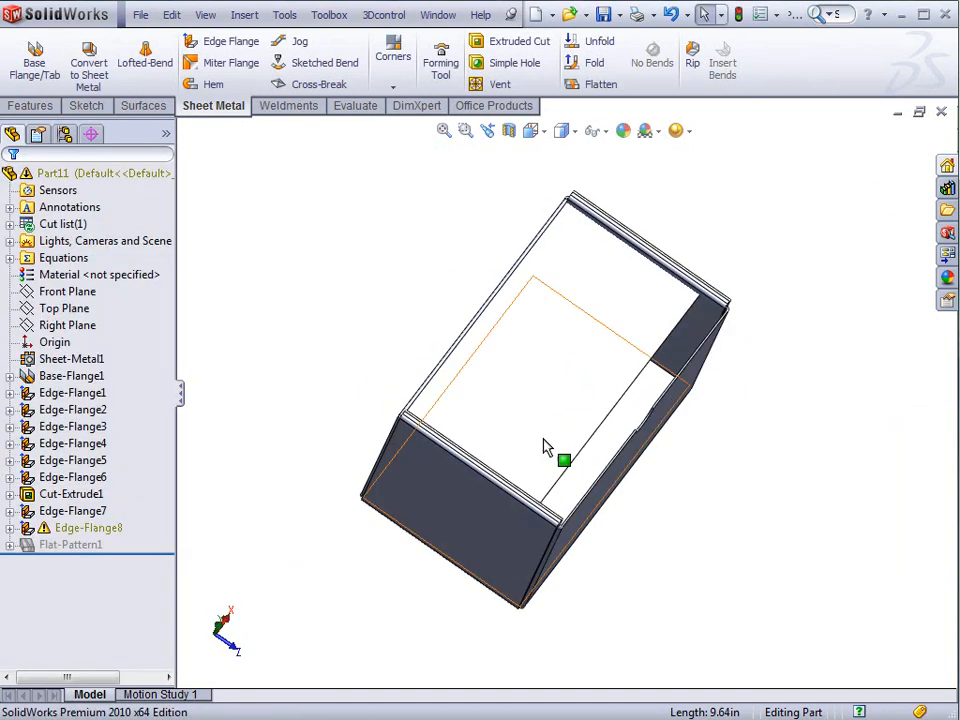
pyautogui.click(88, 527)
pyautogui.rightClick(88, 527)
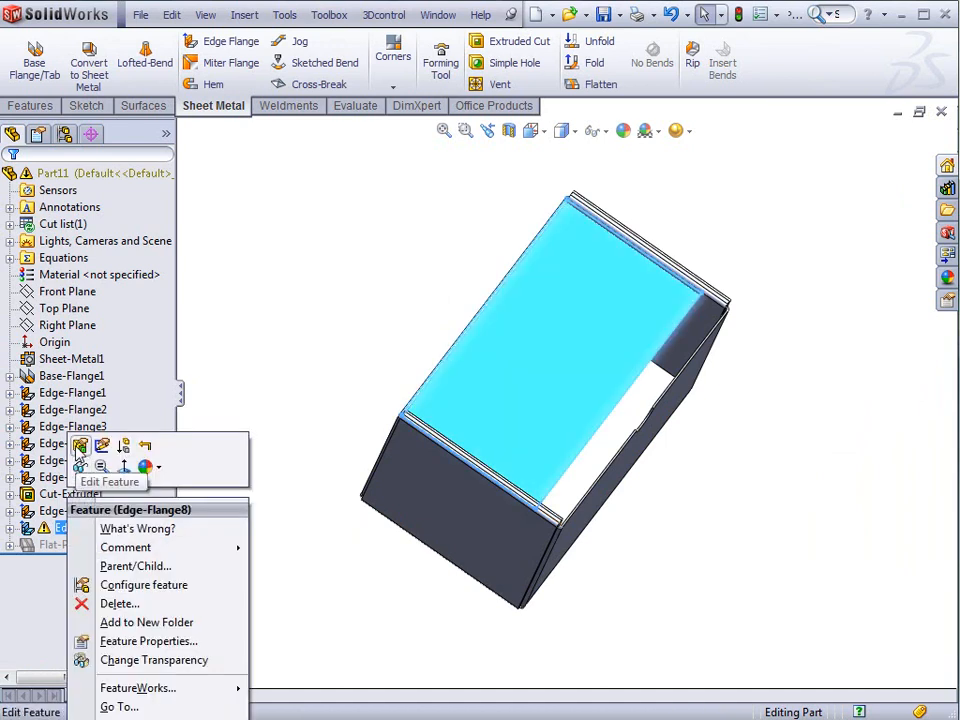
pyautogui.click(80, 447)
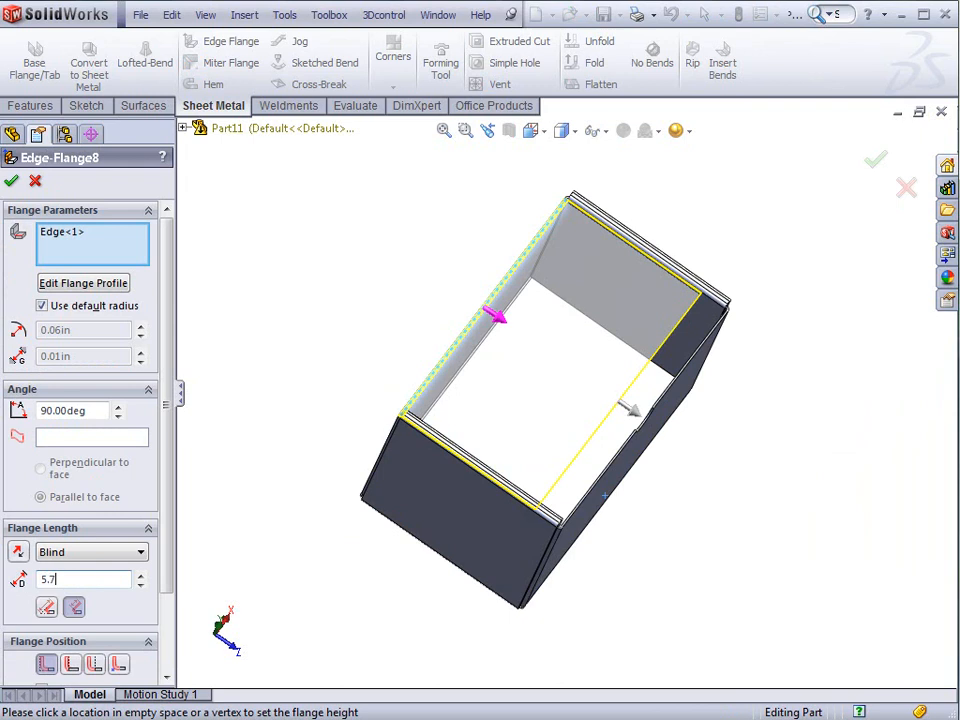
pyautogui.press('Return')
# Set the lid flange's position to Bend Outside
pyautogui.moveTo(456, 444); pyautogui.dragTo(574, 364, button='middle')
pyautogui.keyDown('shift'); pyautogui.moveTo(579, 315); pyautogui.dragTo(563, 388, button='middle'); pyautogui.keyUp('shift')
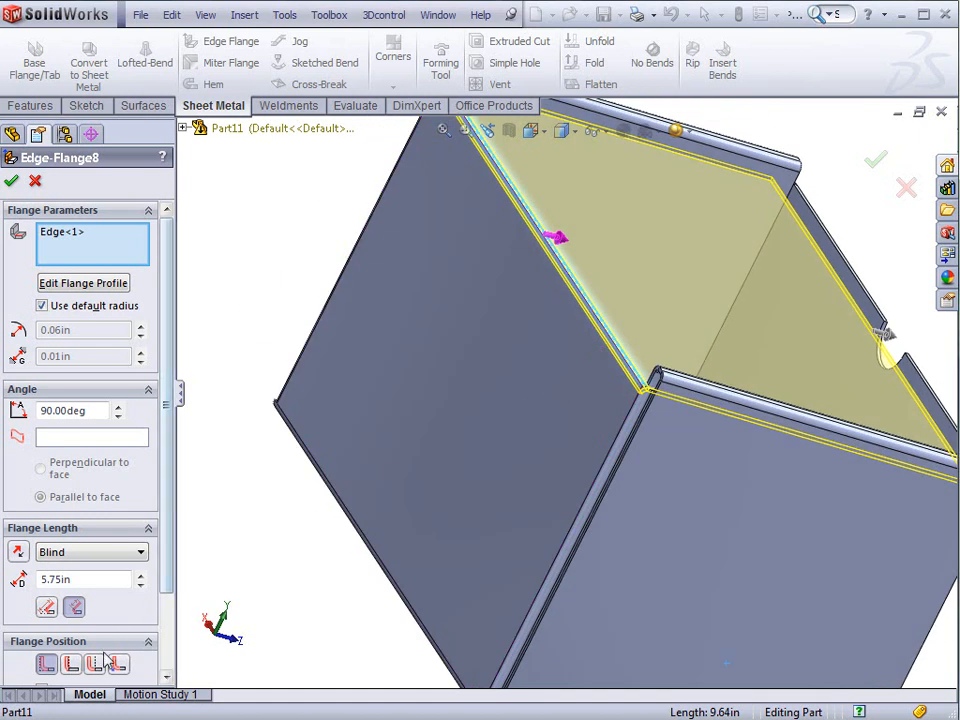
pyautogui.scroll(-4, 166, 578)
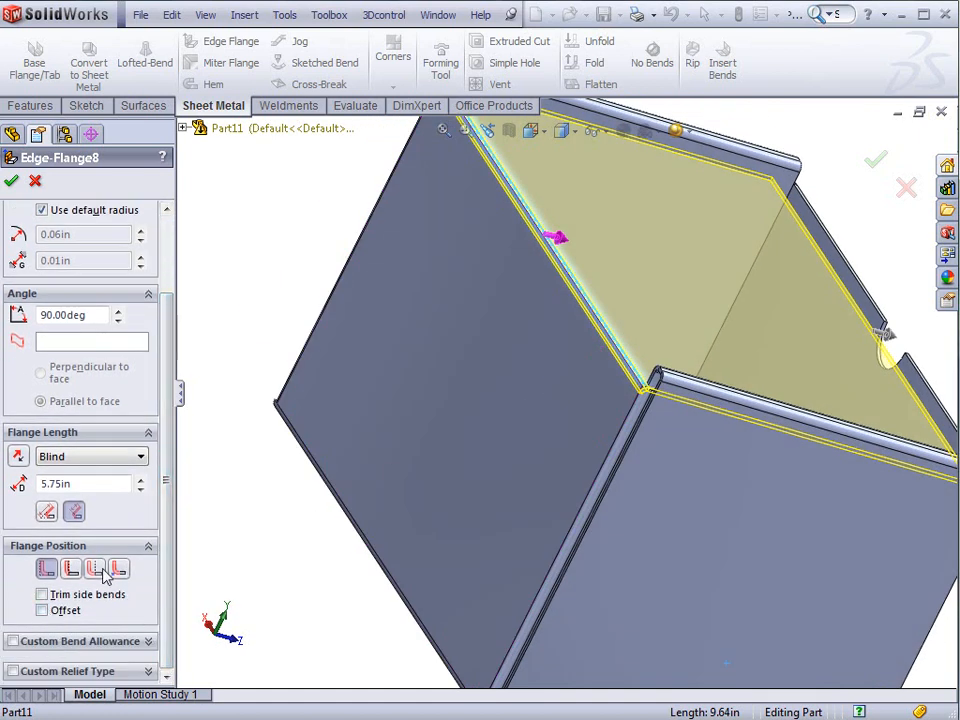
pyautogui.click(96, 570)
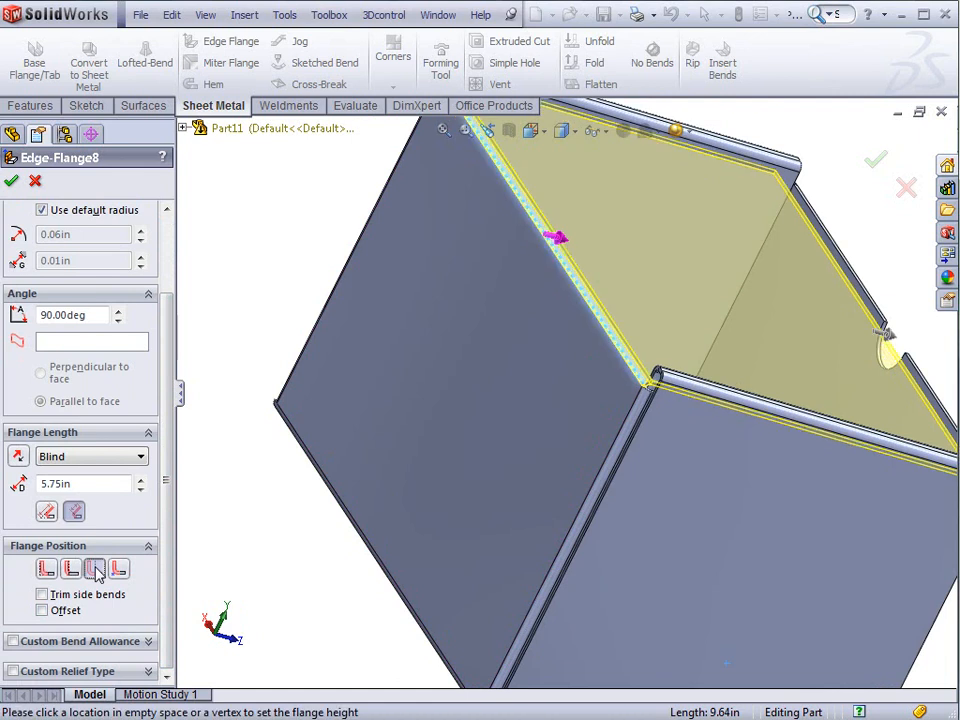
# Try a 0.39370079 in offset on the lid flange, and undo the change
pyautogui.click(42, 610)
pyautogui.moveTo(566, 372); pyautogui.dragTo(575, 326, button='middle')
pyautogui.moveTo(846, 457); pyautogui.dragTo(598, 390, button='middle')
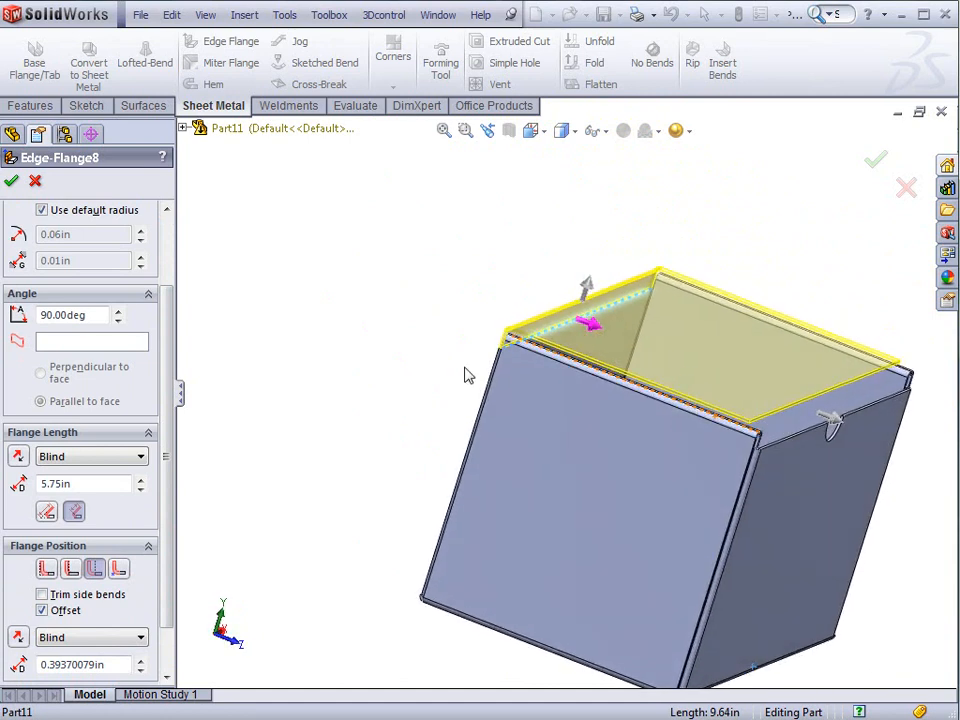
pyautogui.click(11, 182)
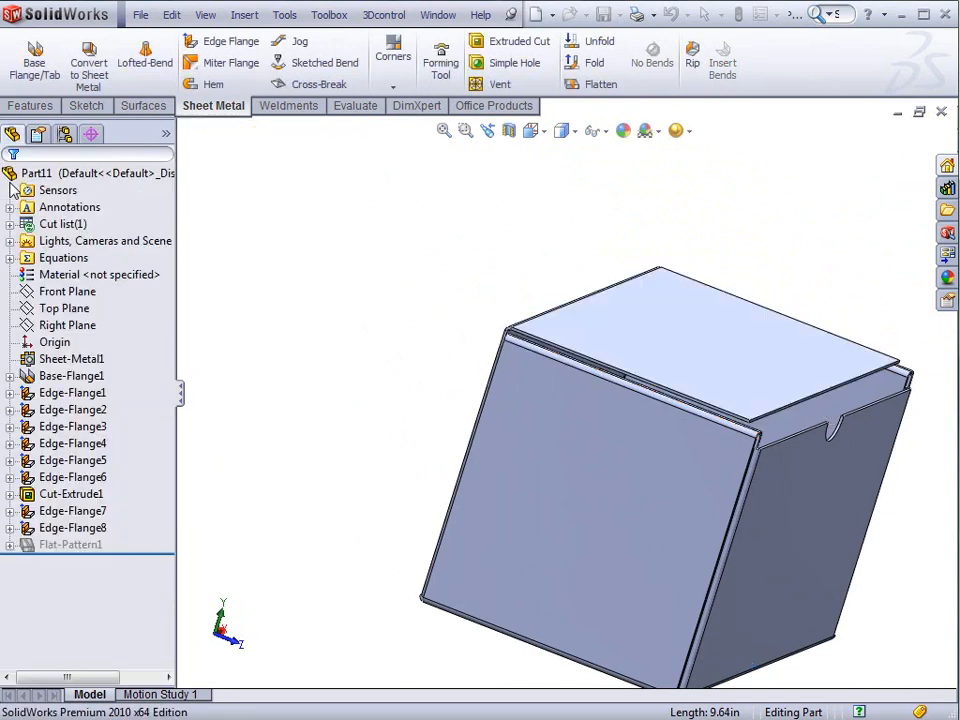
pyautogui.scroll(-6, 561, 465)
pyautogui.scroll(8, 600, 495)
pyautogui.hotkey('ctrl', 'z')
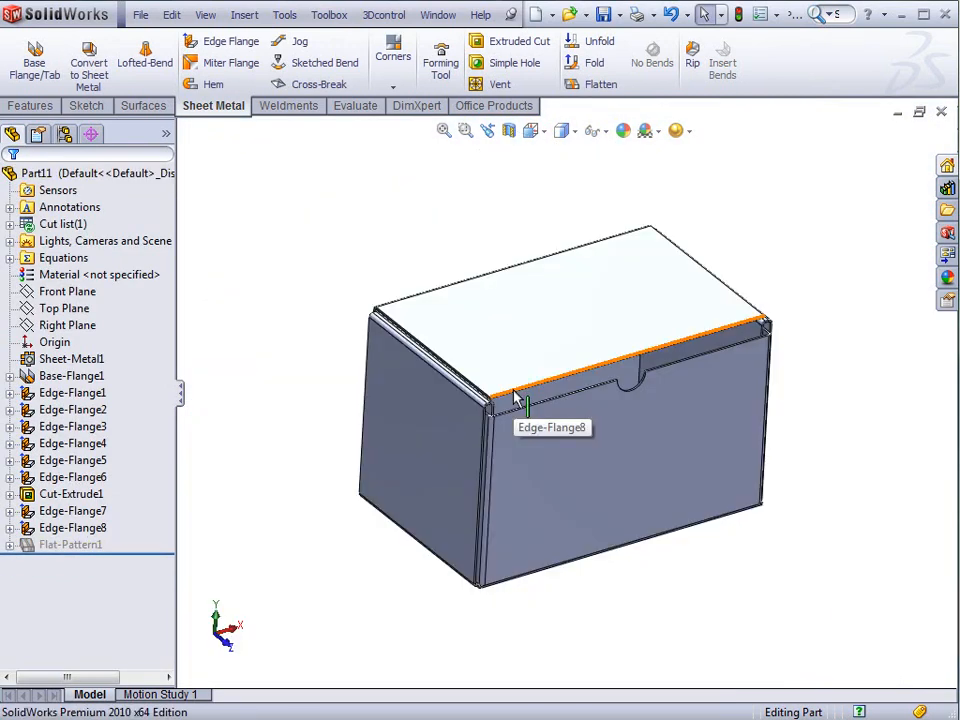
# Set up an edge flange on the lid's front edge, pointing down along the front wall, with a length of 2 in
pyautogui.click(214, 41)
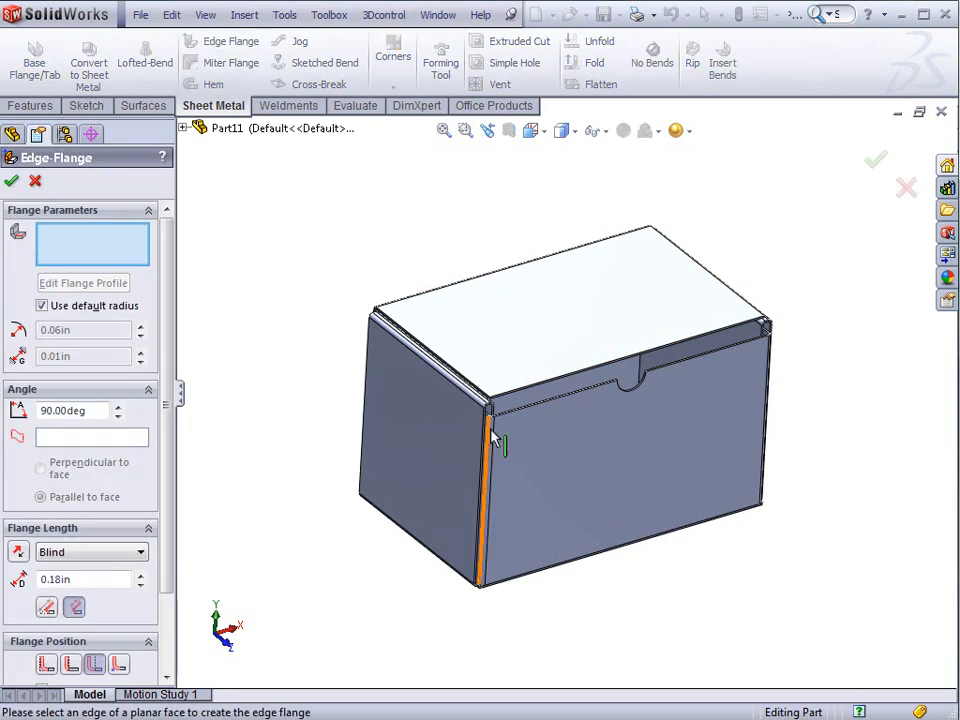
pyautogui.click(557, 386)
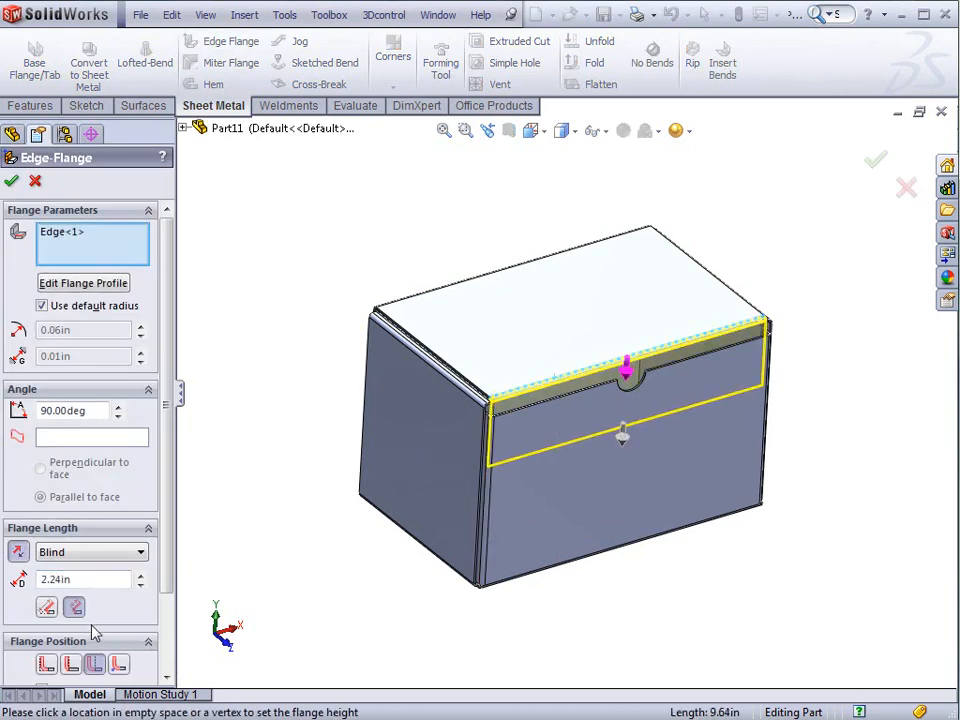
pyautogui.doubleClick(83, 579)
pyautogui.write('2')
pyautogui.press('Return')
pyautogui.scroll(-4, 515, 408)
pyautogui.scroll(5, 548, 428)
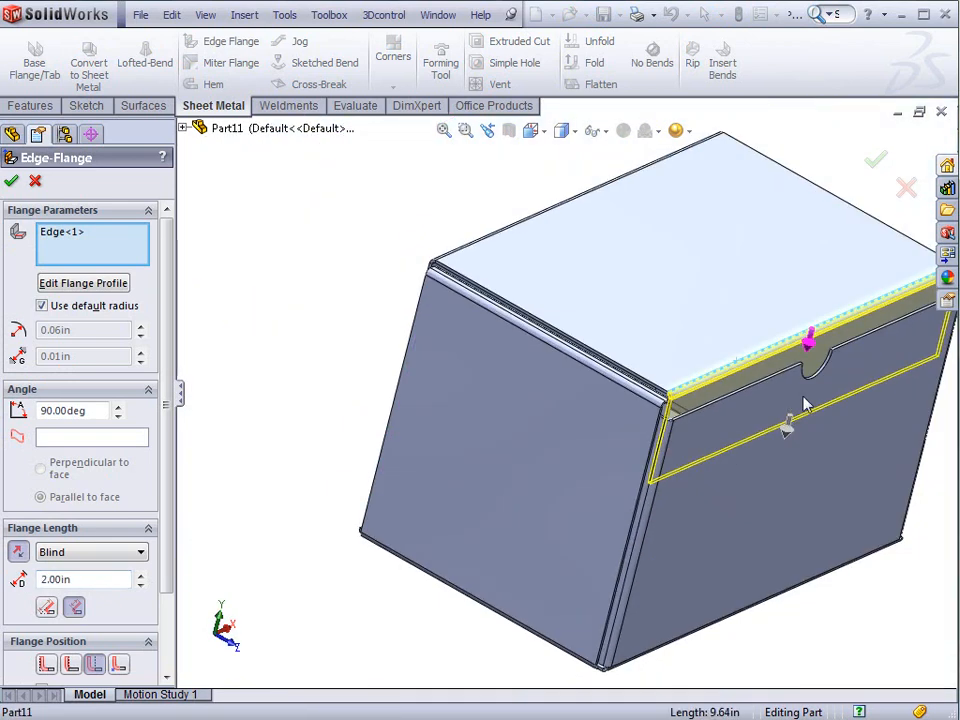
# Give the lid's front flange a 0.1 in offset and create it
pyautogui.scroll(-4, 790, 413)
pyautogui.moveTo(668, 487); pyautogui.dragTo(612, 497, button='middle')
pyautogui.scroll(-3, 160, 580)
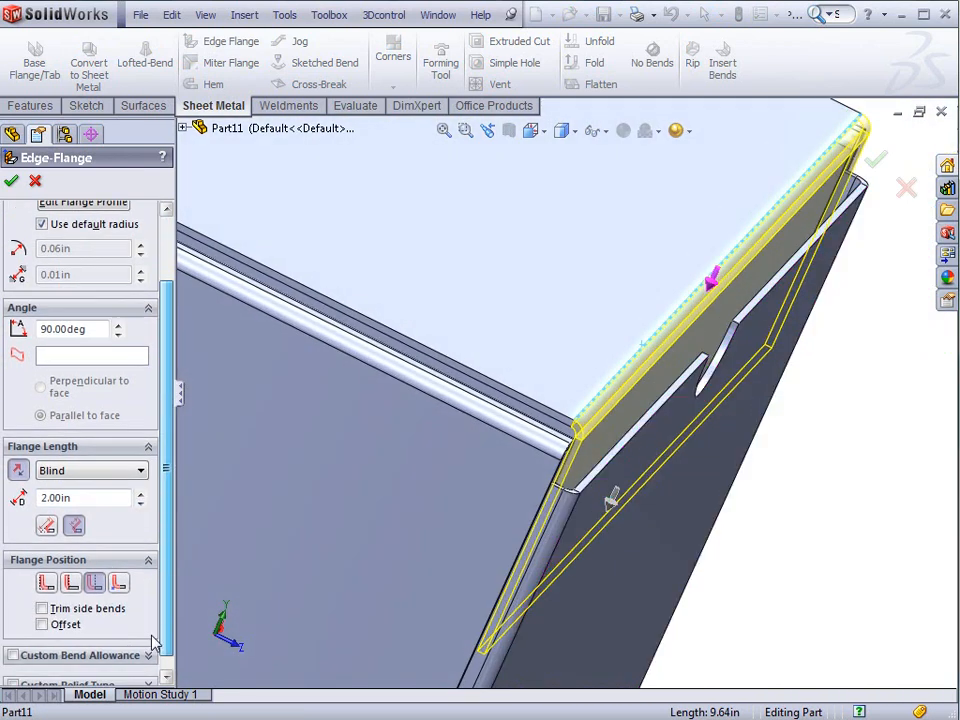
pyautogui.click(45, 611)
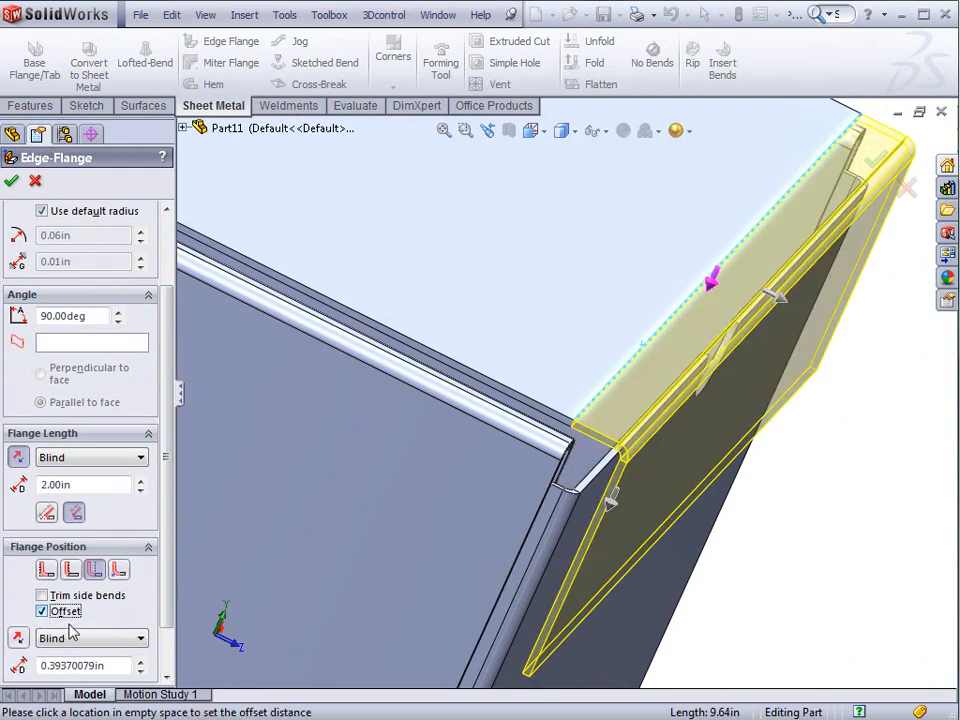
pyautogui.doubleClick(115, 666)
pyautogui.press('BackSpace')
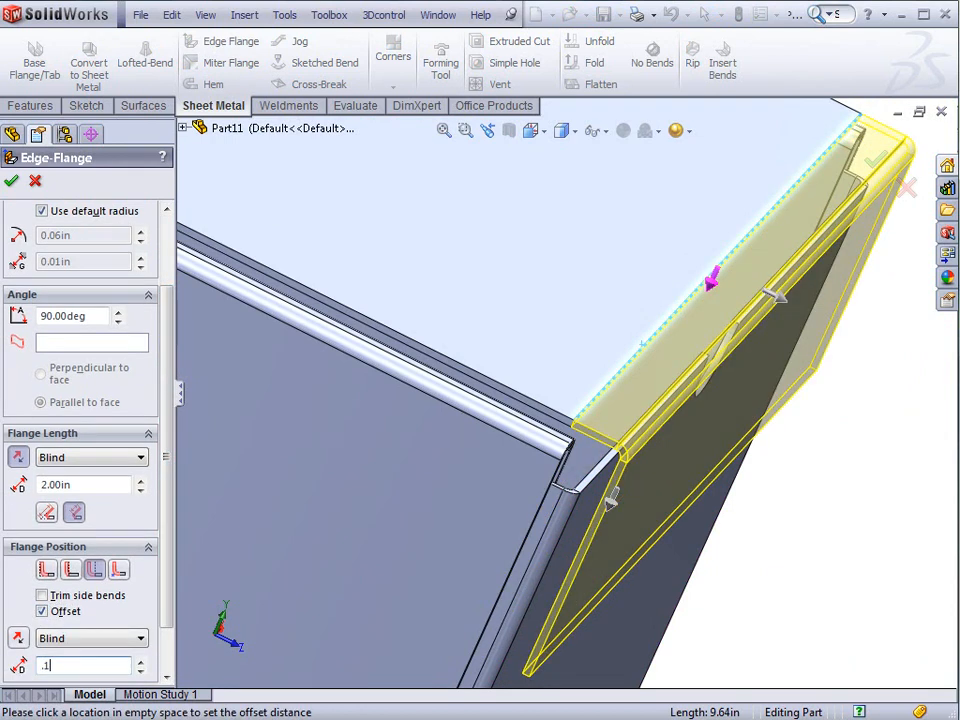
pyautogui.write('.1')
pyautogui.press('Return')
pyautogui.moveTo(500, 494); pyautogui.dragTo(185, 323, button='middle')
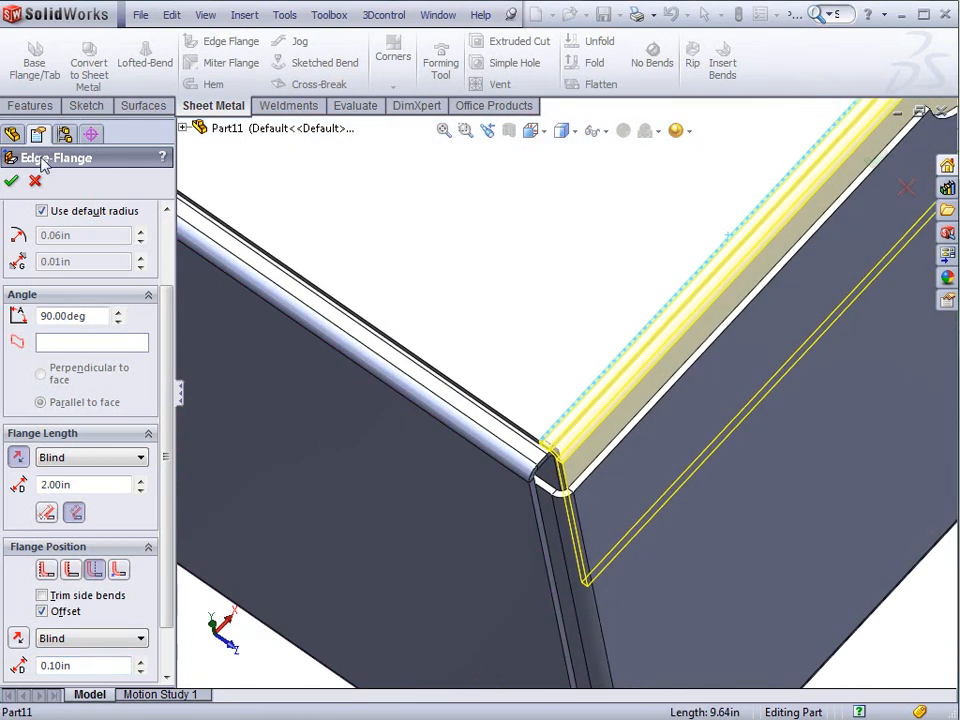
pyautogui.click(12, 182)
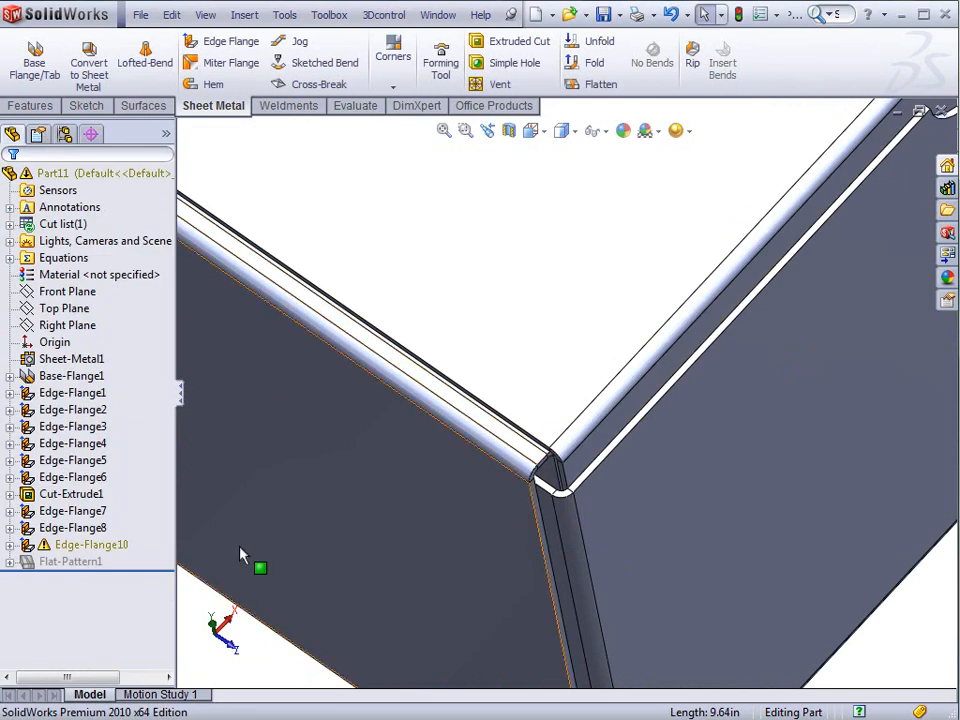
# Edit the lid's front flange profile and pull its near upper corner inward along the lid edge to about X -4.52 in
pyautogui.rightClick(90, 544)
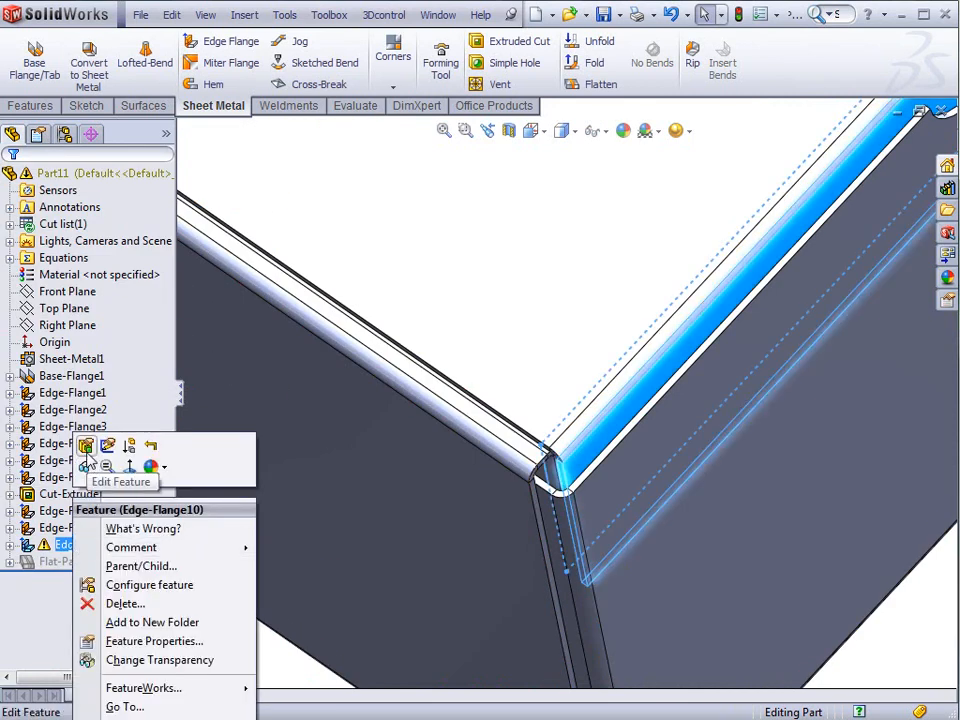
pyautogui.click(86, 446)
pyautogui.scroll(4, 514, 484)
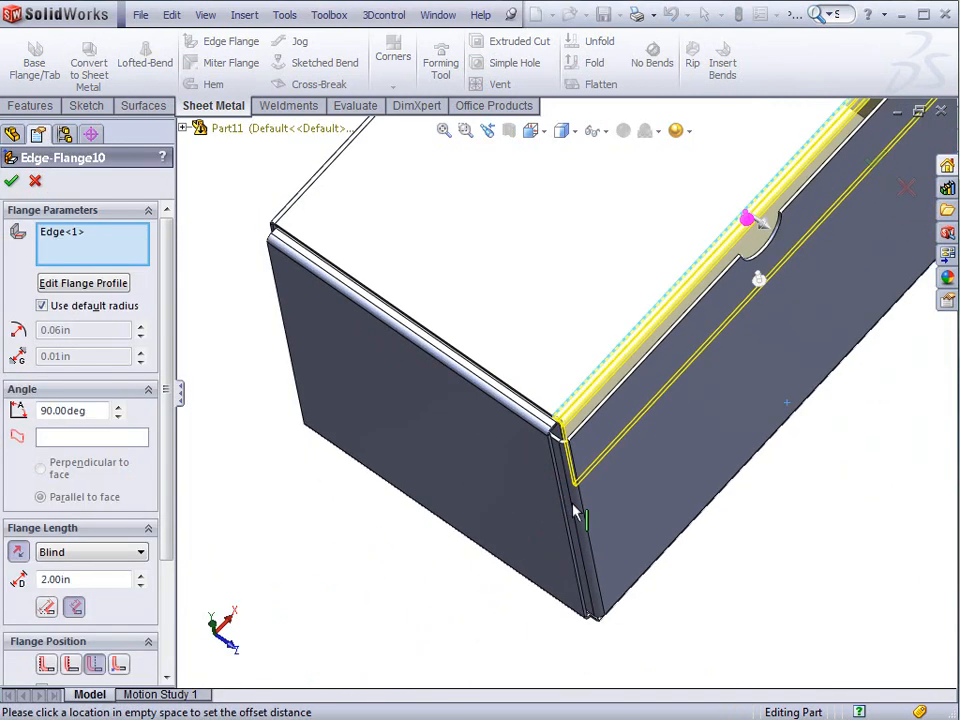
pyautogui.moveTo(660, 376); pyautogui.dragTo(633, 391, button='middle')
pyautogui.scroll(-2, 633, 391)
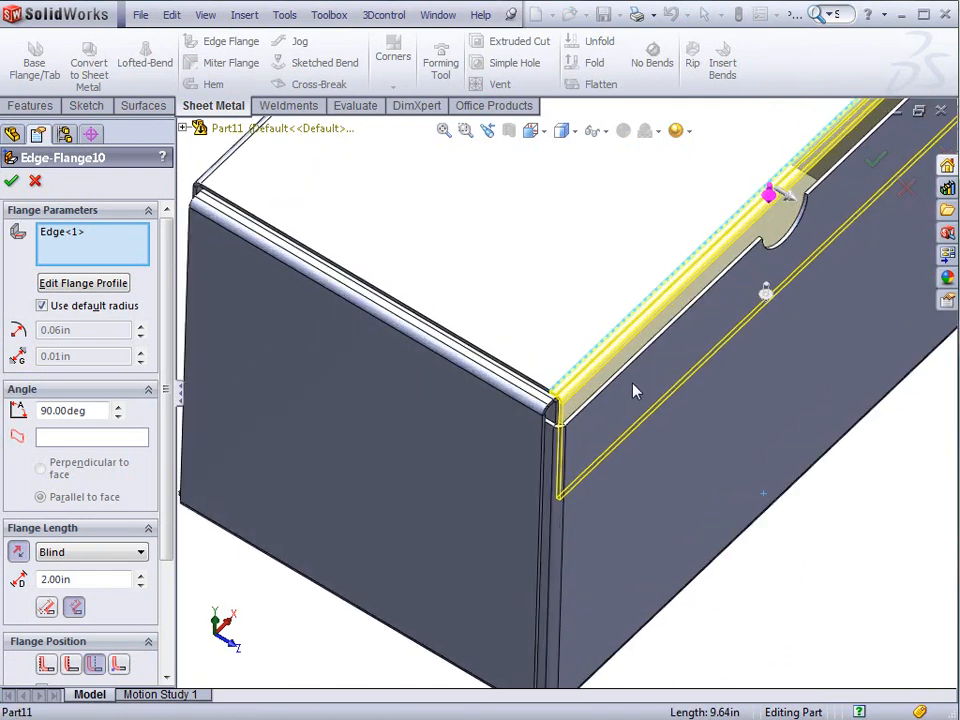
pyautogui.click(79, 285)
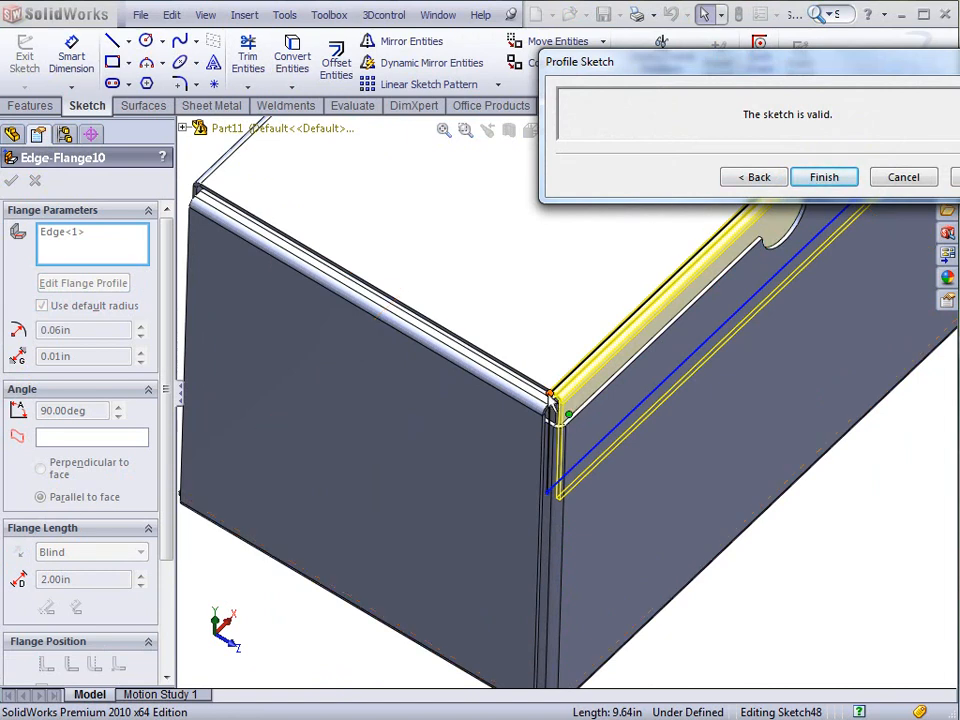
pyautogui.moveTo(556, 397)
pyautogui.mouseDown()
pyautogui.moveTo(568, 395)
pyautogui.moveTo(563, 387)
pyautogui.mouseUp()
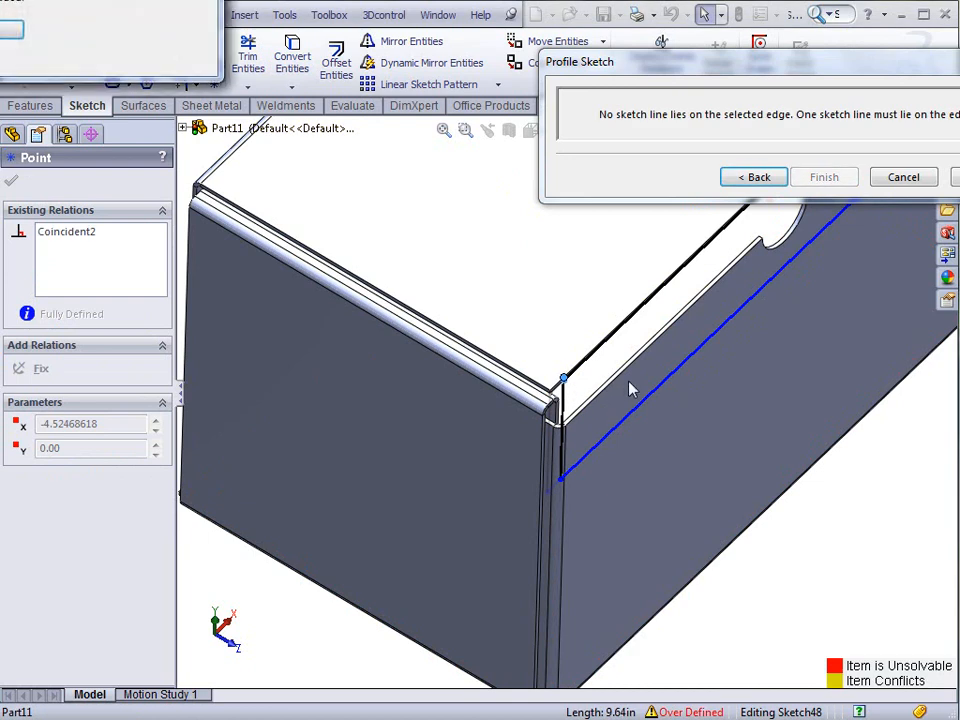
pyautogui.hotkey('ctrl', 'z')
# Pull the profile's opposite upper corner inward along the lid edge and finish the narrowed front flange
pyautogui.scroll(4, 561, 386)
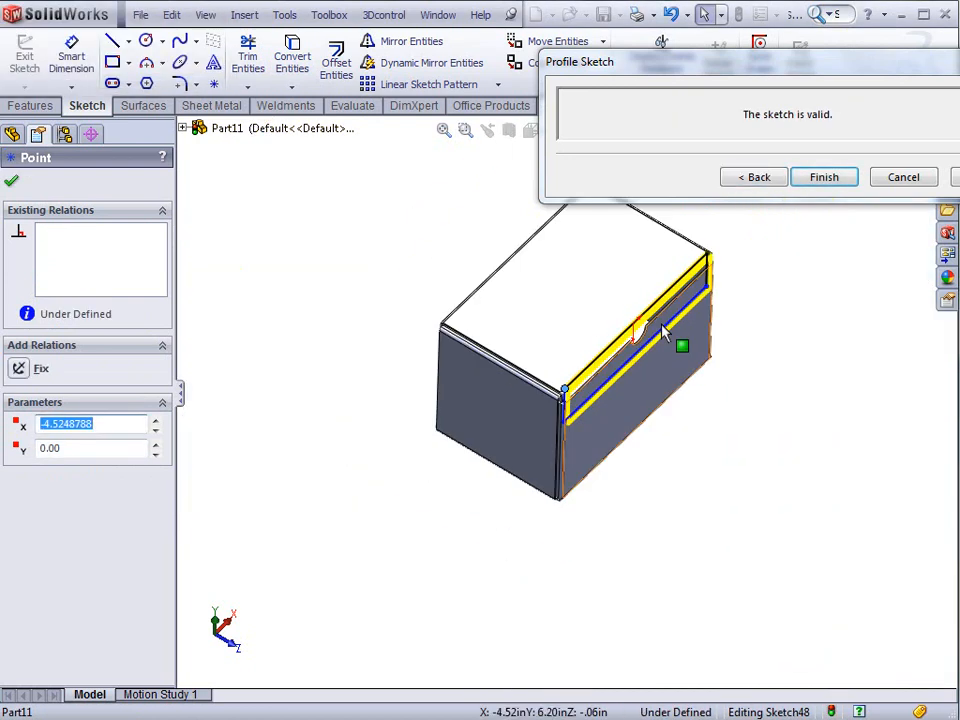
pyautogui.scroll(-5, 700, 260)
pyautogui.scroll(-3, 690, 320)
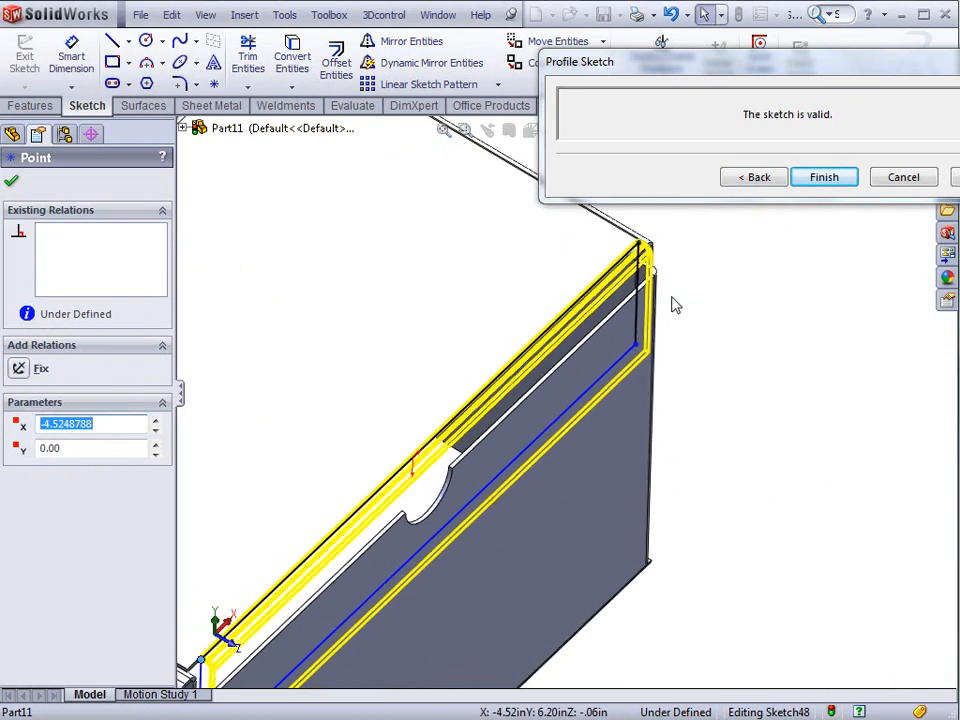
pyautogui.moveTo(637, 245); pyautogui.dragTo(620, 260)
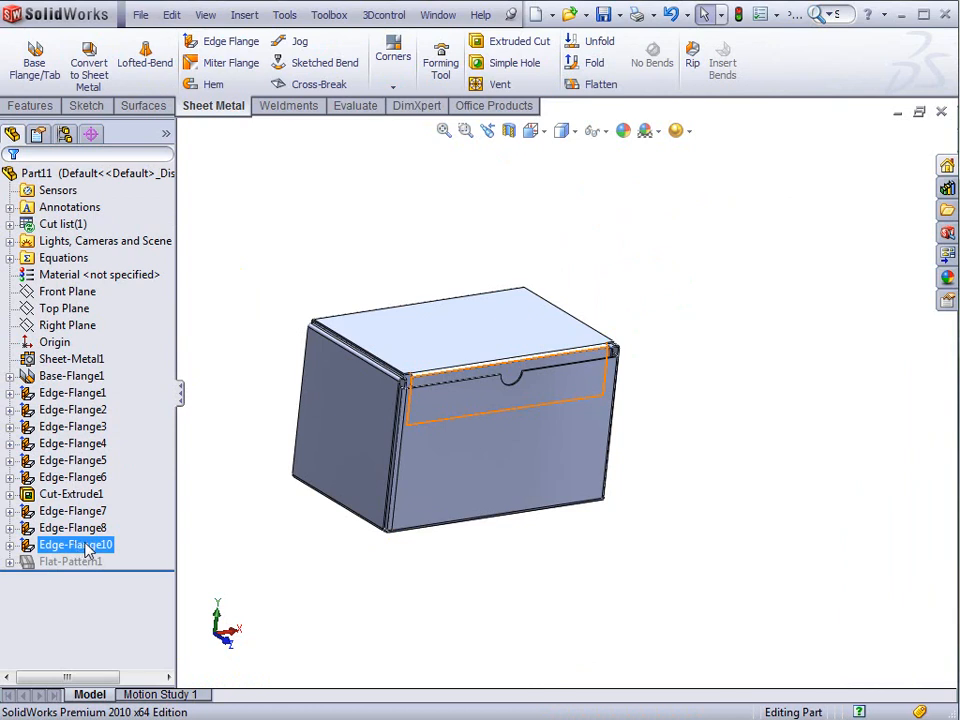
# Flatten the box with its lid and front lip to examine the complete flat pattern, and fold it back
pyautogui.click(598, 88)
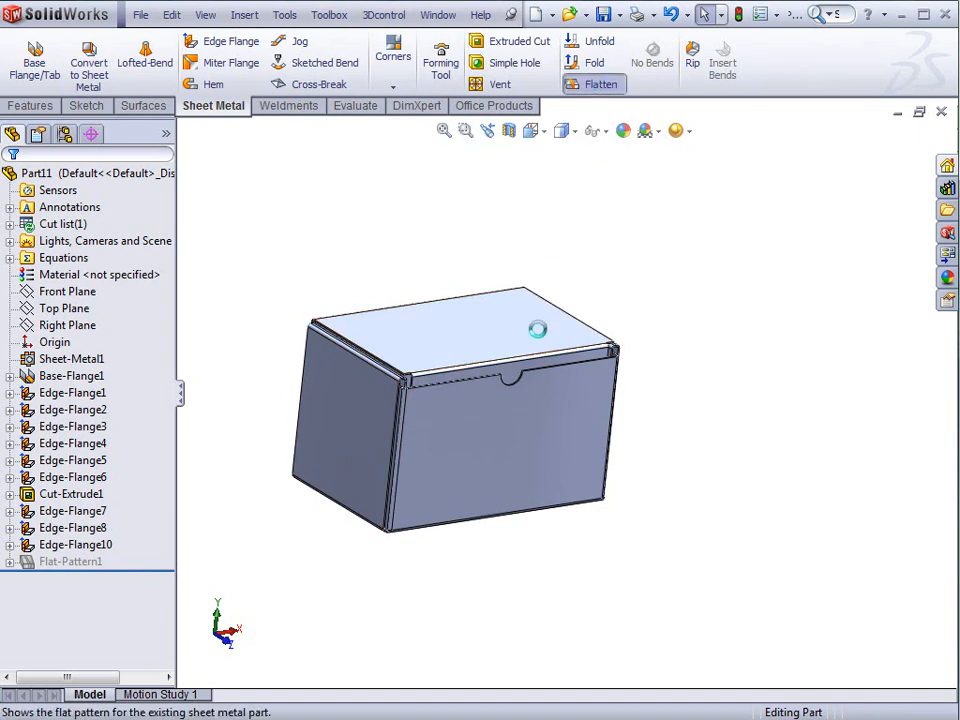
pyautogui.click(449, 483)
pyautogui.hotkey('ctrl', '8')
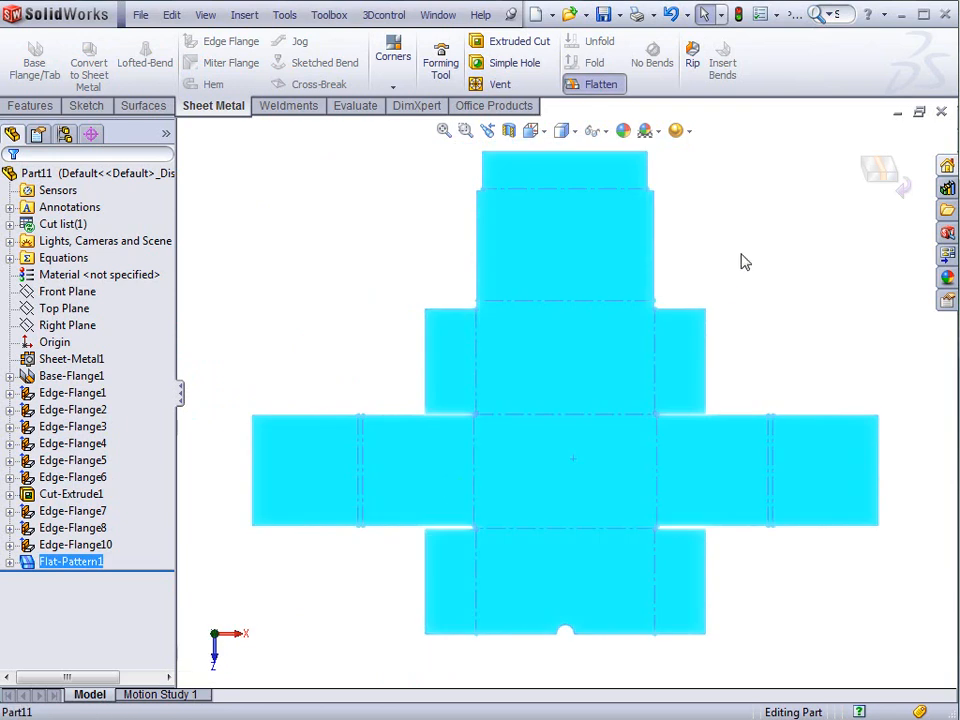
pyautogui.click(600, 86)
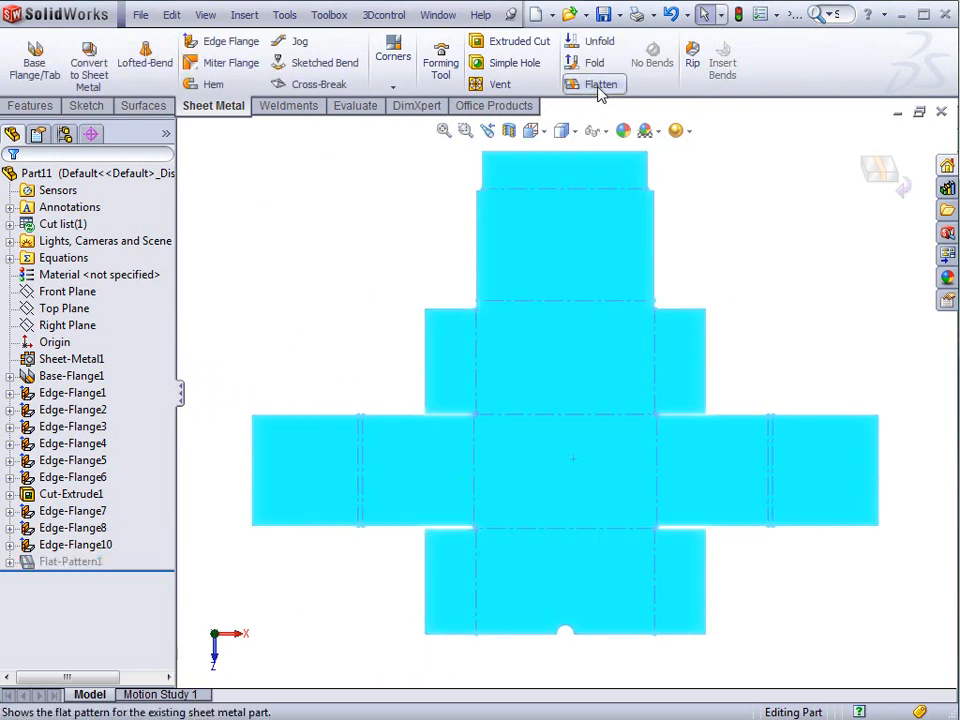
# Unfold only the bend joining the lid to the back wall, keeping the lid's top face fixed
pyautogui.moveTo(583, 416); pyautogui.dragTo(590, 475, button='middle')
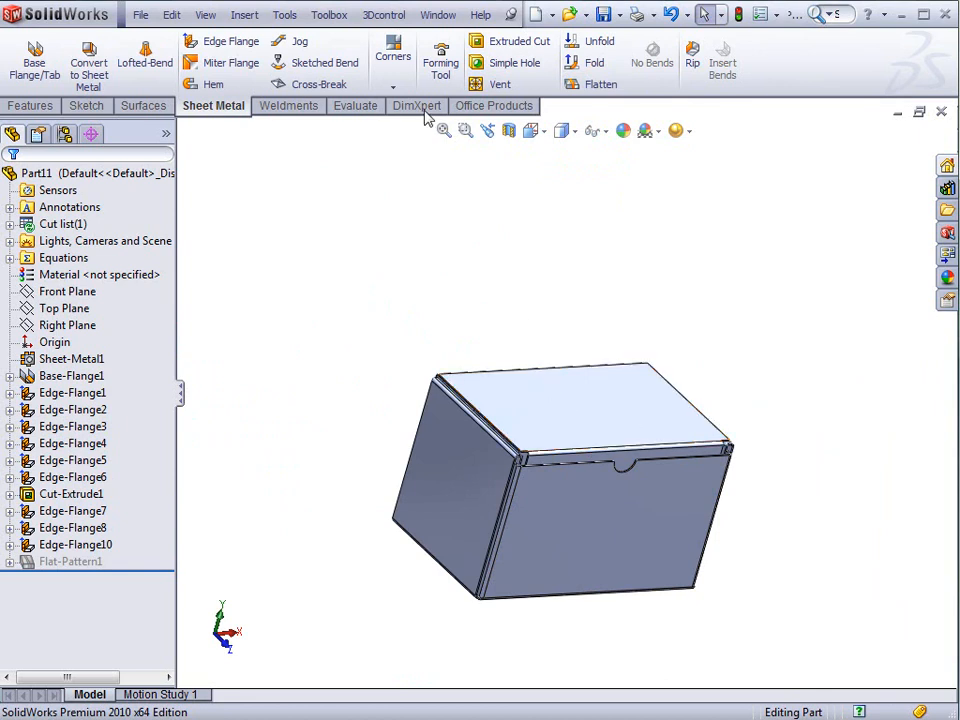
pyautogui.click(597, 44)
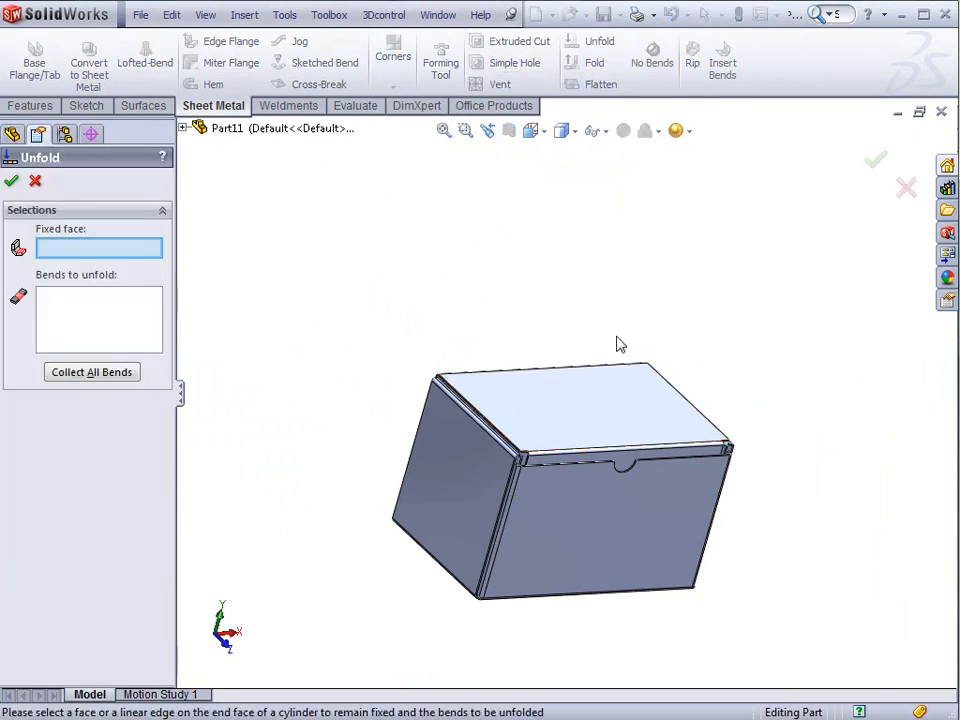
pyautogui.click(574, 401)
pyautogui.moveTo(574, 401); pyautogui.dragTo(516, 491, button='middle')
pyautogui.scroll(-5, 471, 449)
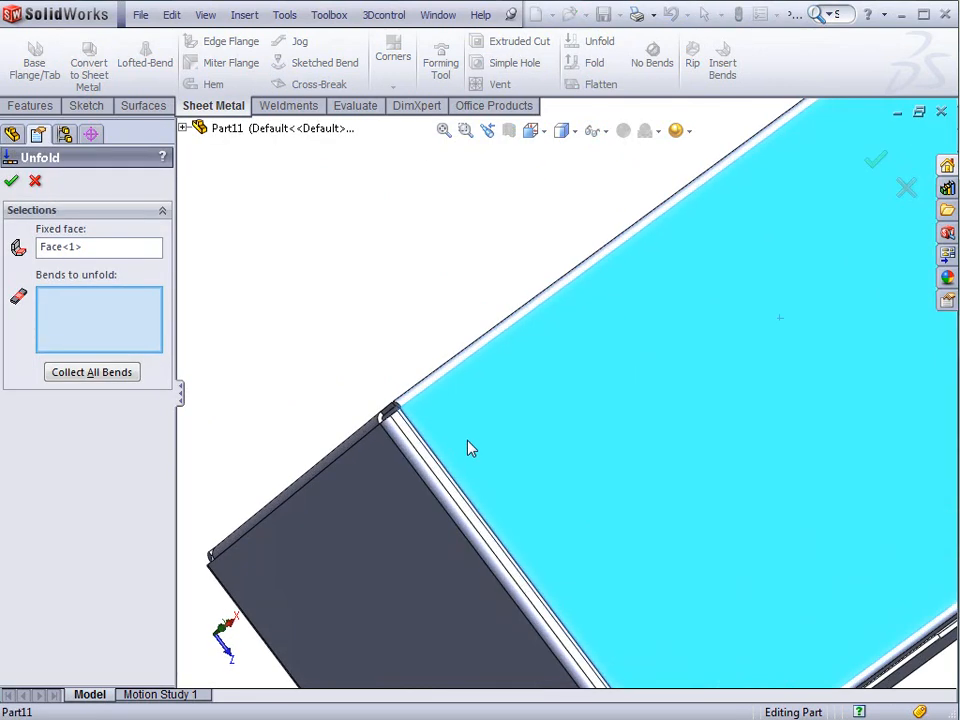
pyautogui.click(437, 385)
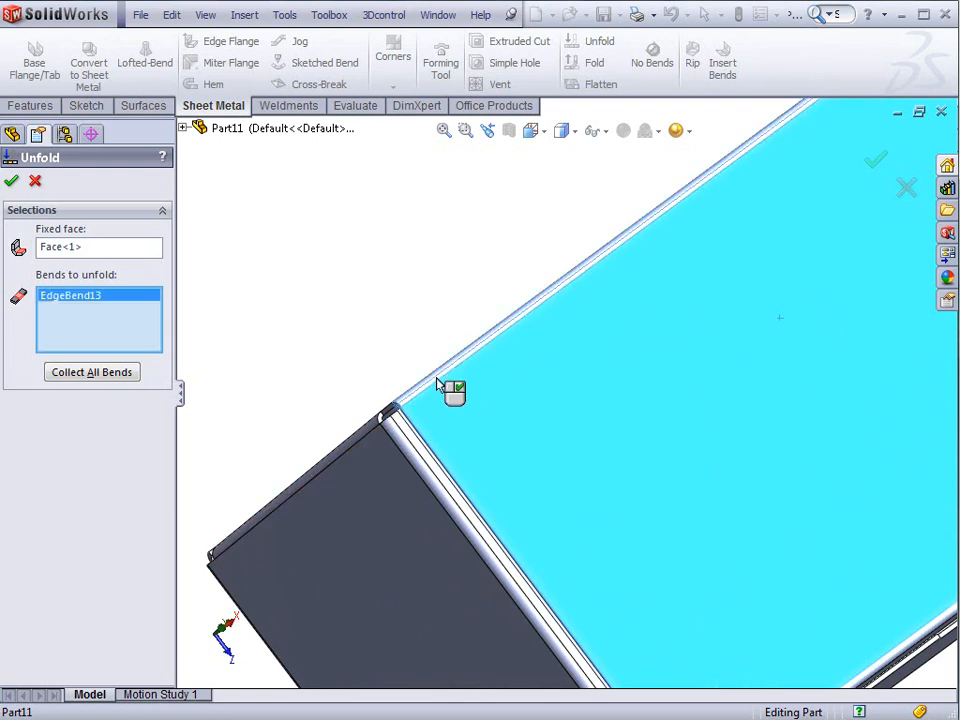
pyautogui.click(12, 183)
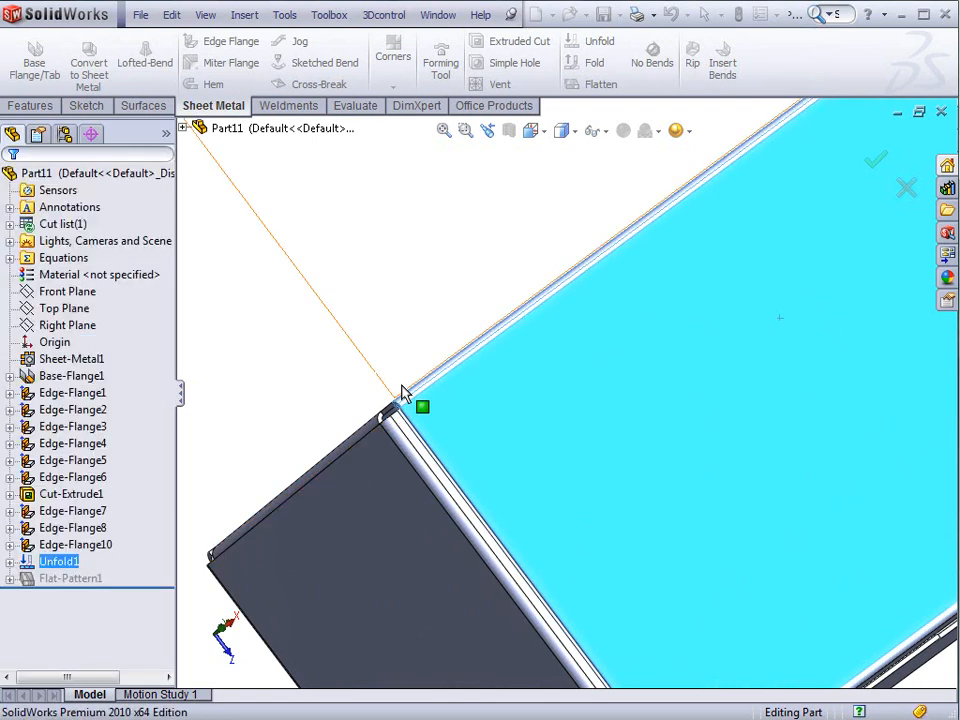
# Fold the opened lid closed again with the Fold command, keeping the lid face fixed and collecting all bends
pyautogui.scroll(6, 534, 508)
pyautogui.moveTo(544, 521); pyautogui.dragTo(579, 564, button='middle')
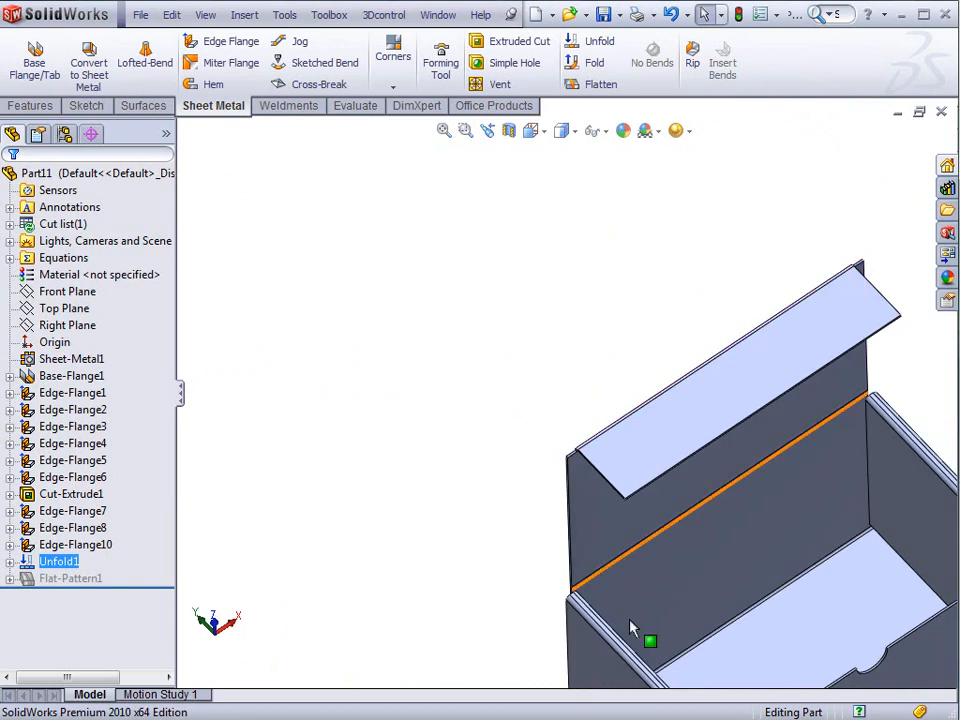
pyautogui.scroll(4, 650, 630)
pyautogui.scroll(-2, 739, 564)
pyautogui.moveTo(707, 527); pyautogui.dragTo(583, 290, button='middle')
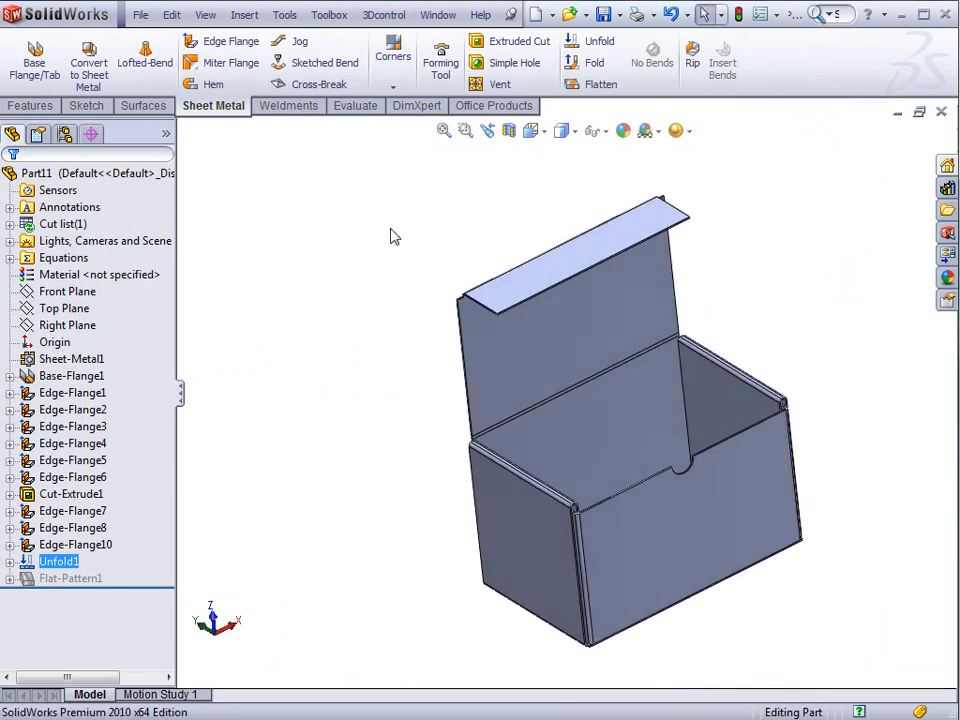
pyautogui.click(594, 62)
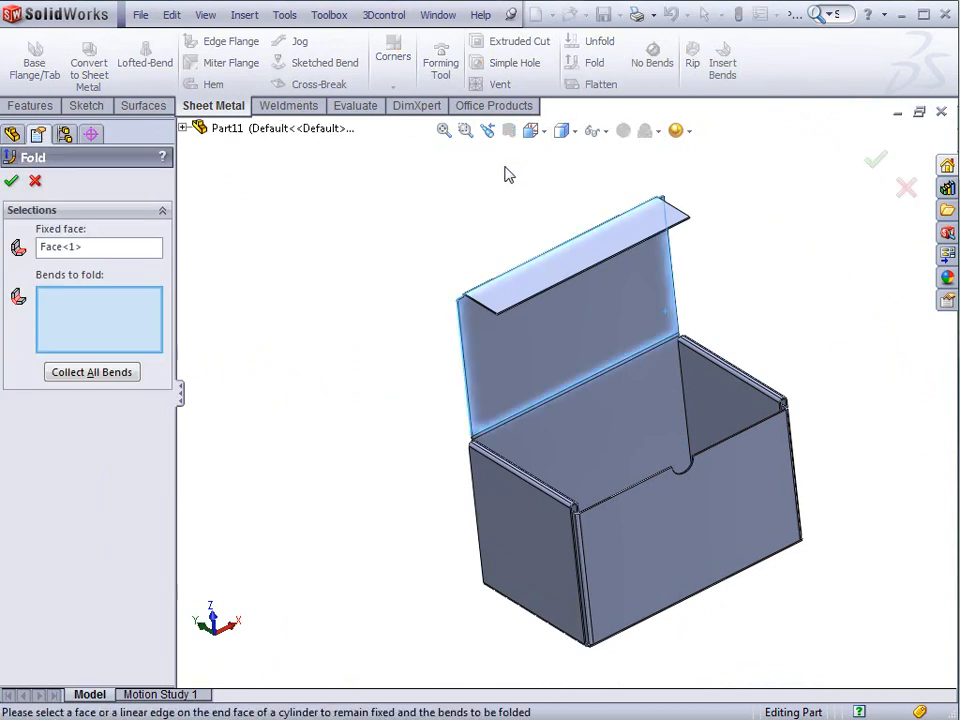
pyautogui.click(78, 375)
pyautogui.click(11, 182)
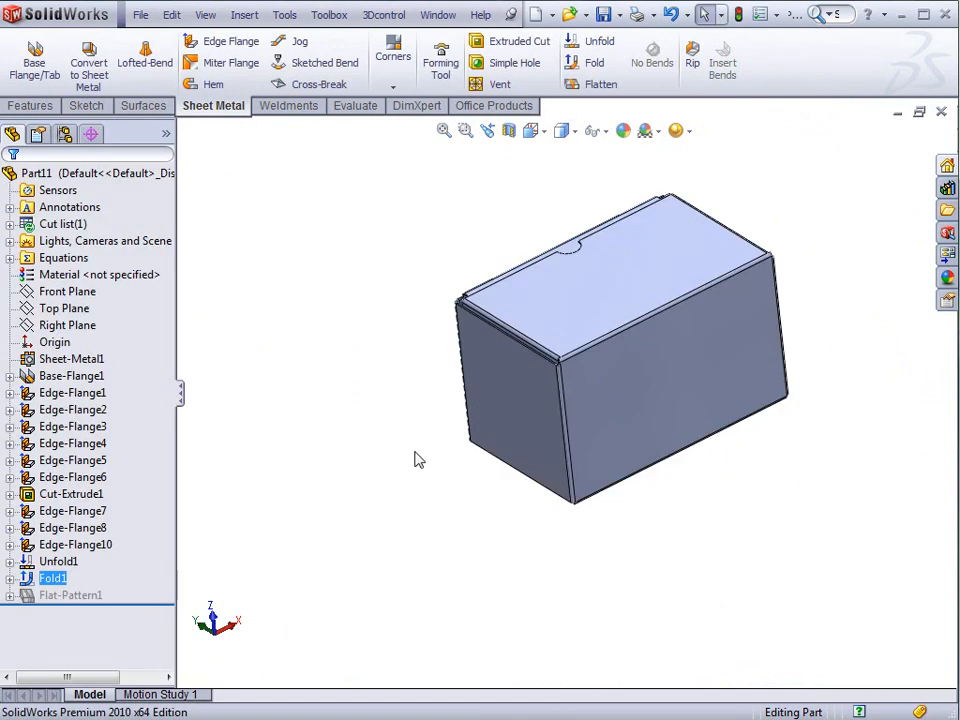
pyautogui.moveTo(544, 381); pyautogui.dragTo(574, 583, button='middle')
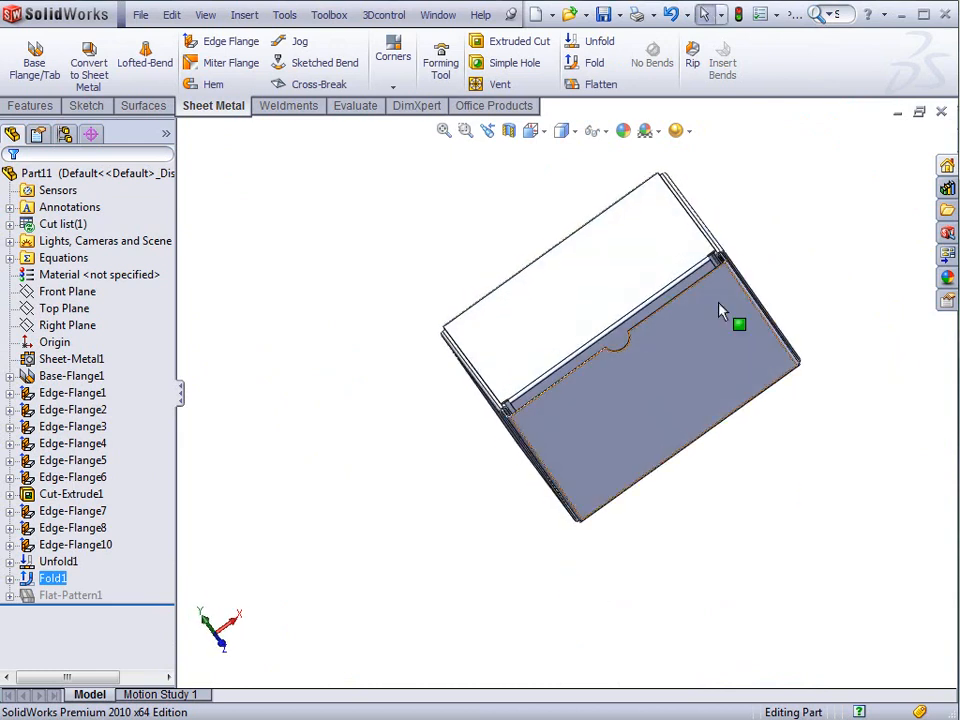
pyautogui.scroll(-1, 719, 304)
pyautogui.moveTo(706, 318); pyautogui.dragTo(735, 275, button='middle')
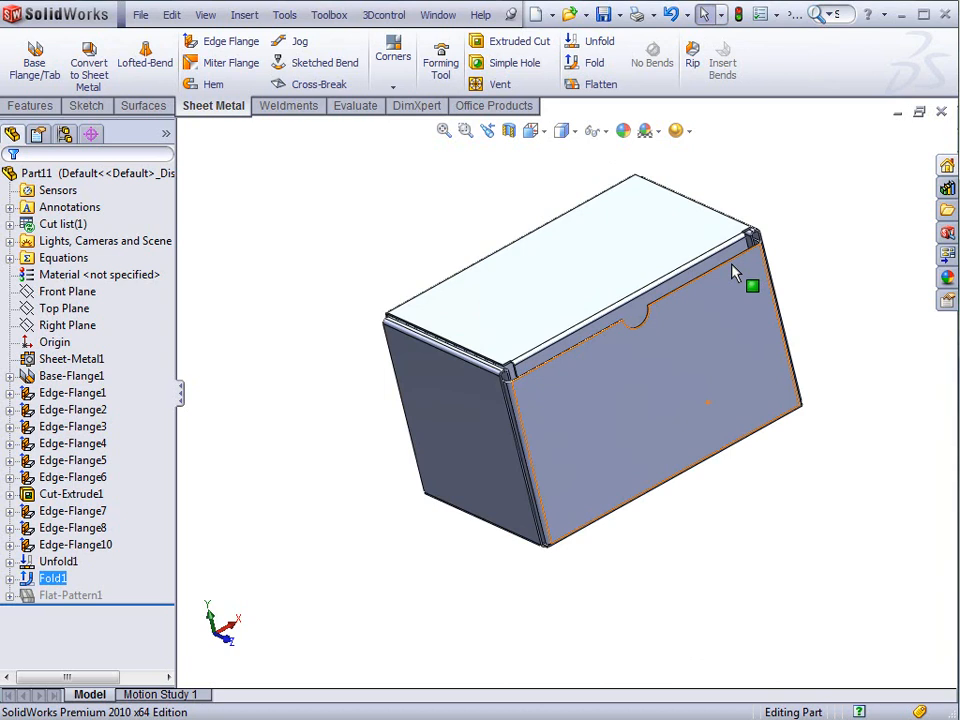